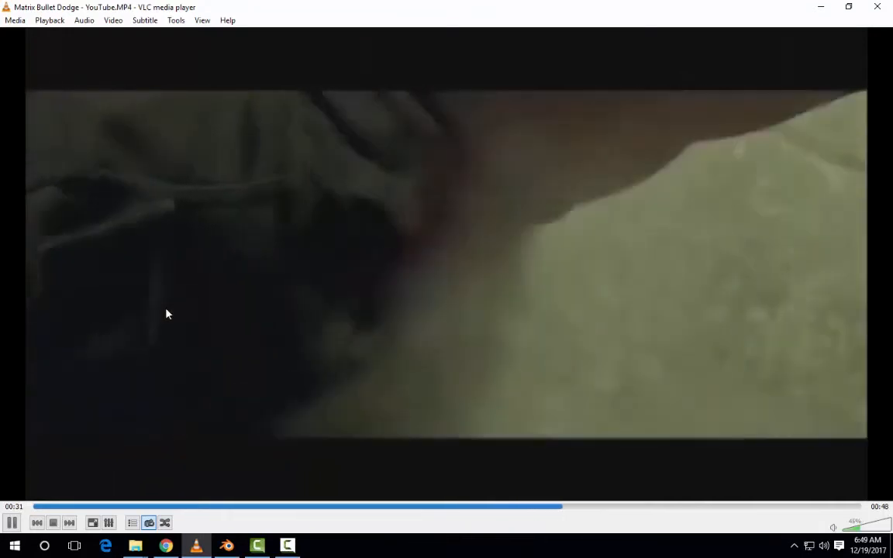
Pause the bullet-dodge clip, switch to Chrome and browse the Downloads archive of The Animation Factory site
key("space")
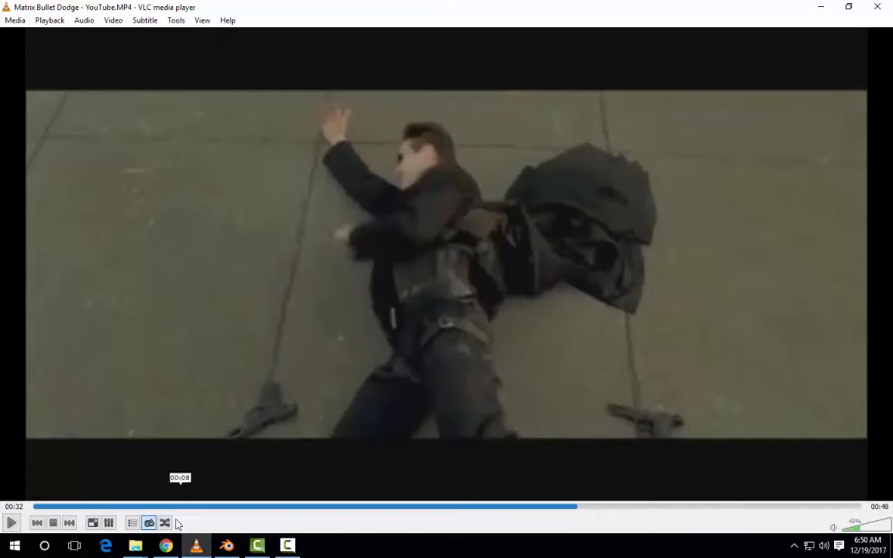
left_click(166, 551)
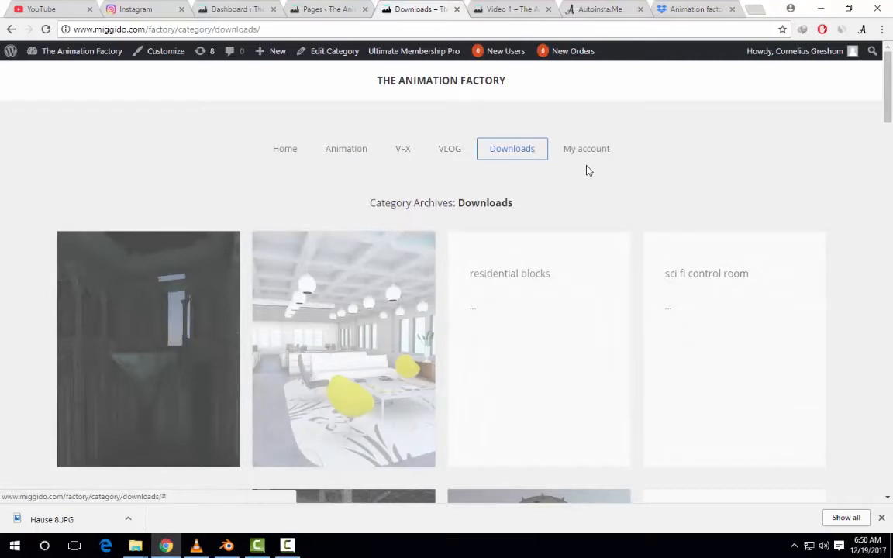
scroll(768, 219, "down", 1)
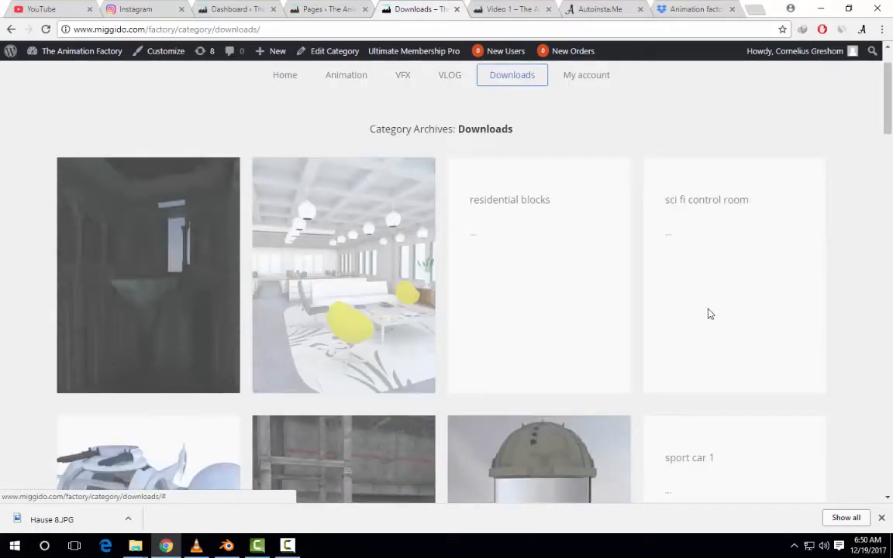
mouse_move(229, 549)
scroll(228, 543, "down", 4)
Switch to Blender, view the stored render result of the rooftop city scene and return to the 3D view
left_click(229, 549)
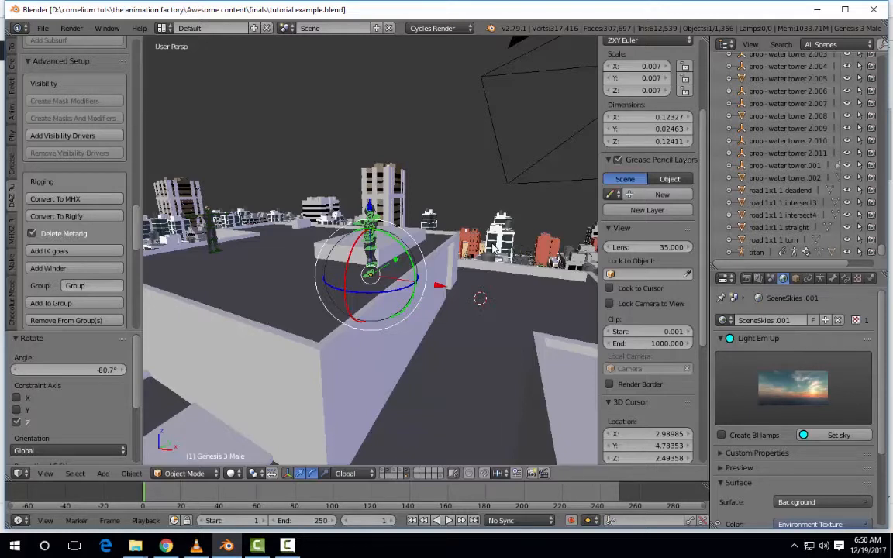
key("F11")
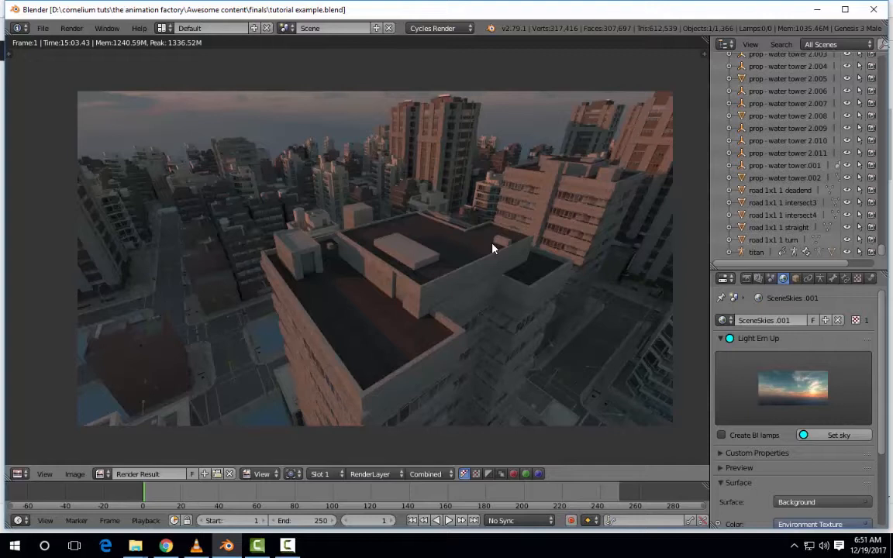
key("Escape")
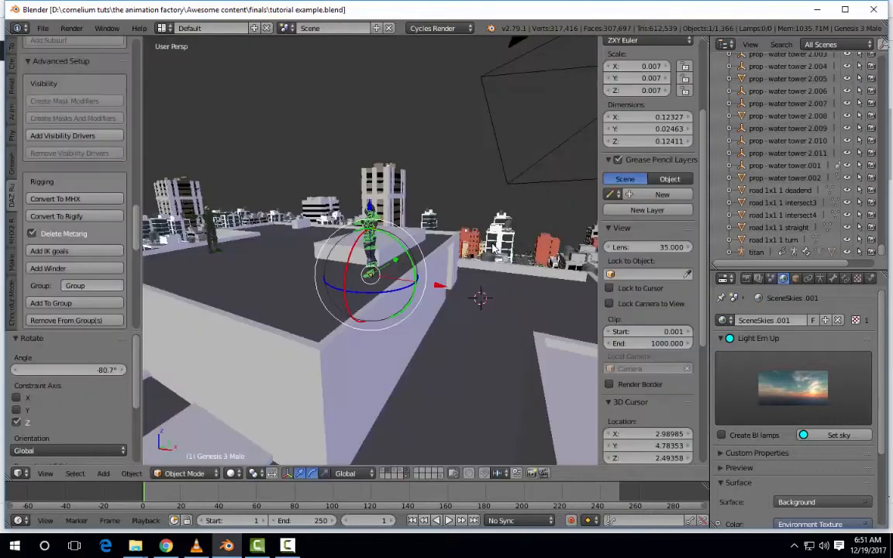
Select the titan character's rig standing on the rooftop
middle_click_drag(321, 285, 411, 321)
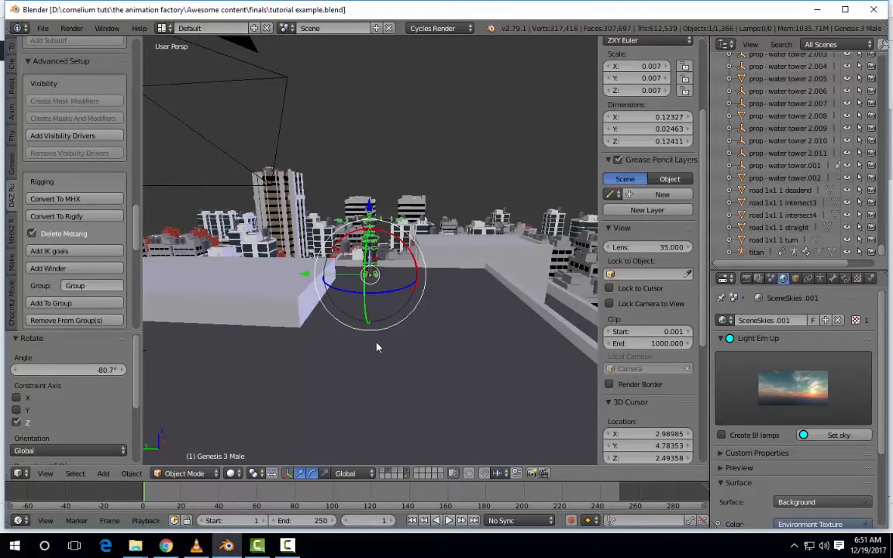
middle_click_drag(346, 350, 338, 348)
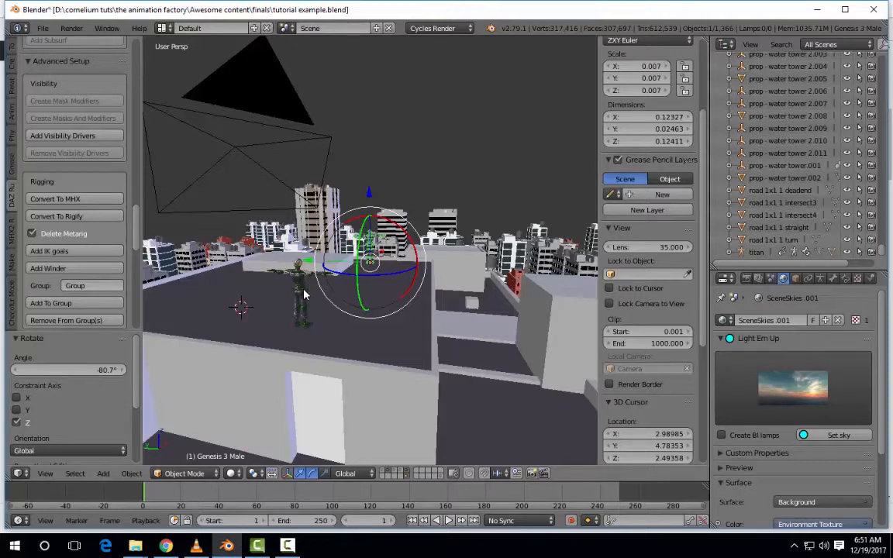
right_click(304, 295)
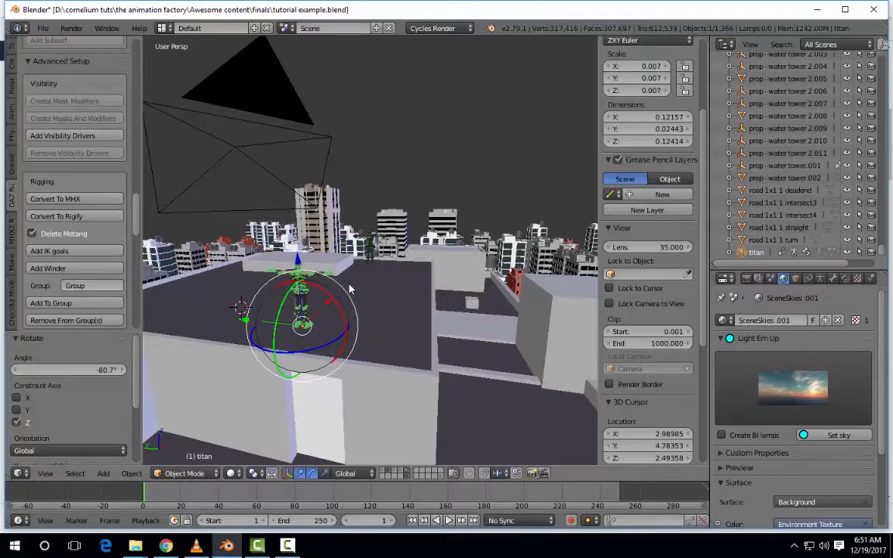
Examine the whole city and the placement of the two characters on the rooftop from far and near
scroll(350, 256, "down", 5)
middle_click_drag(358, 284, 449, 349)
scroll(452, 312, "down", 4)
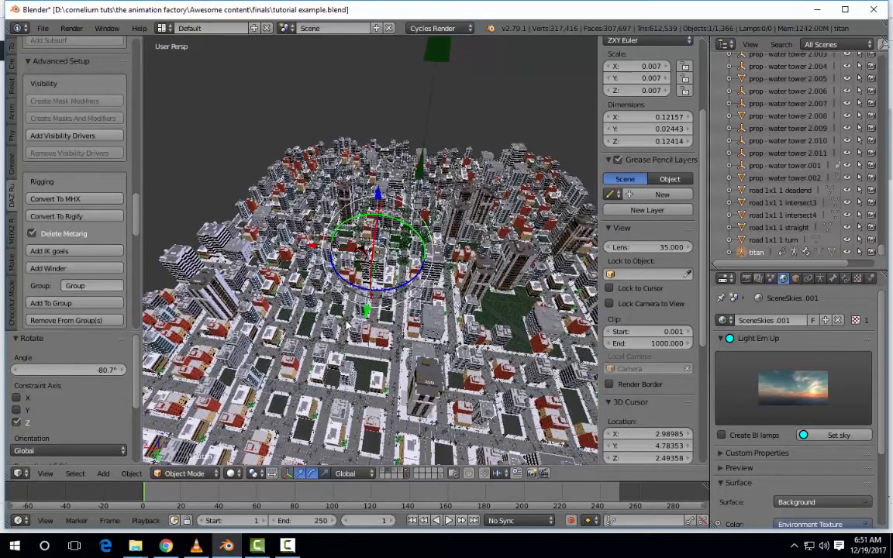
scroll(354, 318, "up", 4)
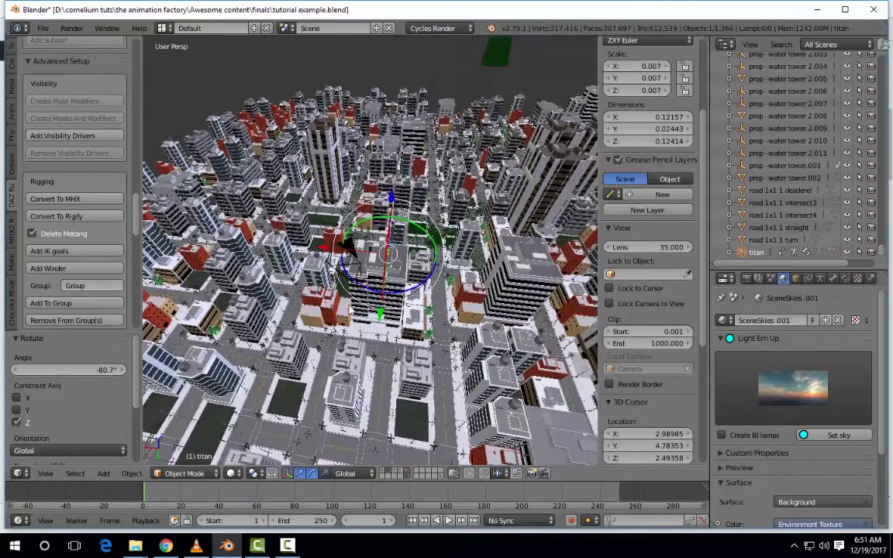
scroll(372, 317, "up", 4)
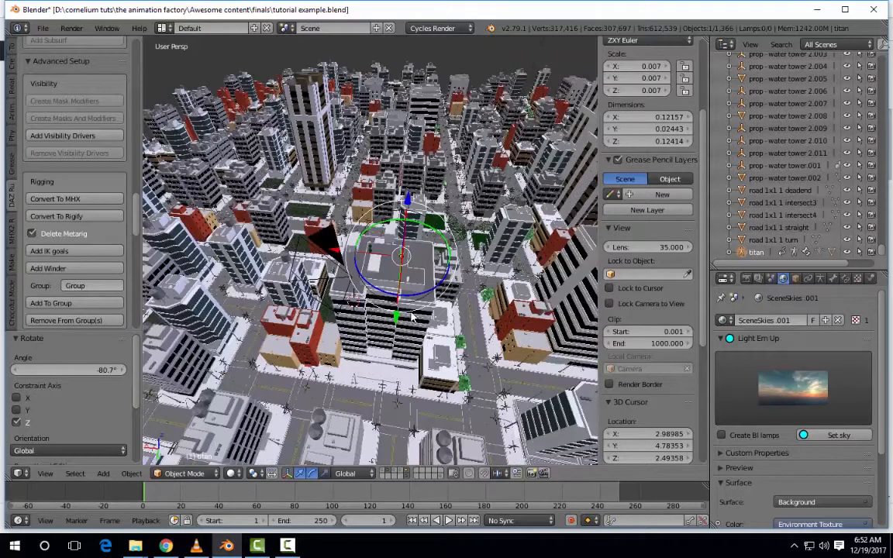
scroll(380, 318, "up", 2)
scroll(432, 330, "up", 2)
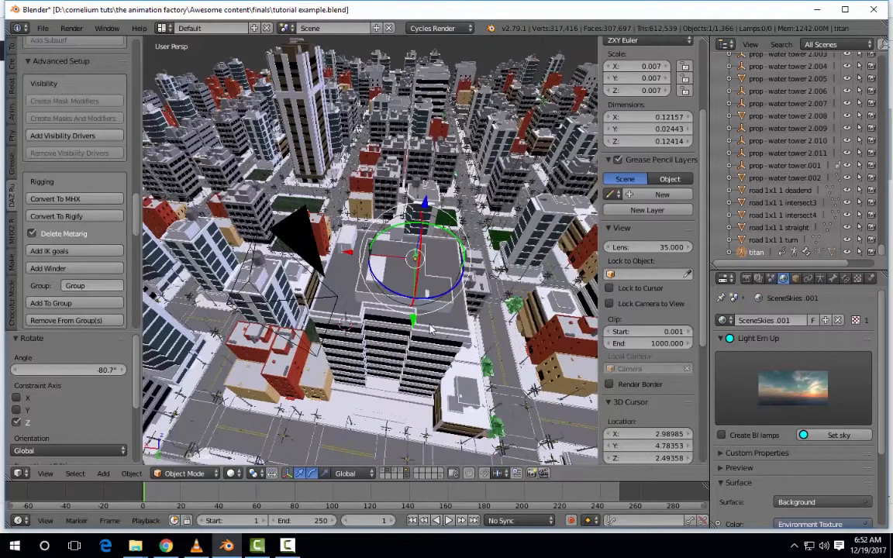
scroll(431, 324, "up", 3)
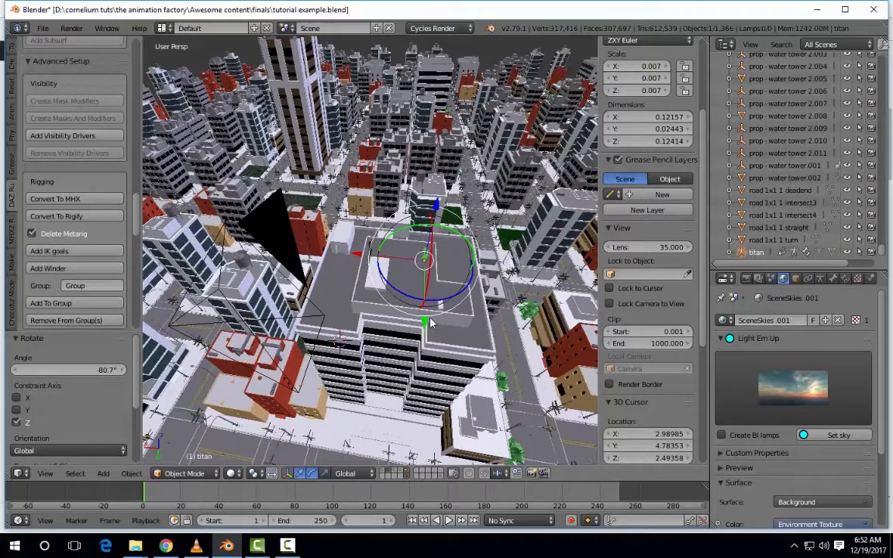
scroll(387, 285, "up", 15)
middle_click_drag(371, 291, 252, 268)
scroll(370, 243, "down", 15, "ctrl")
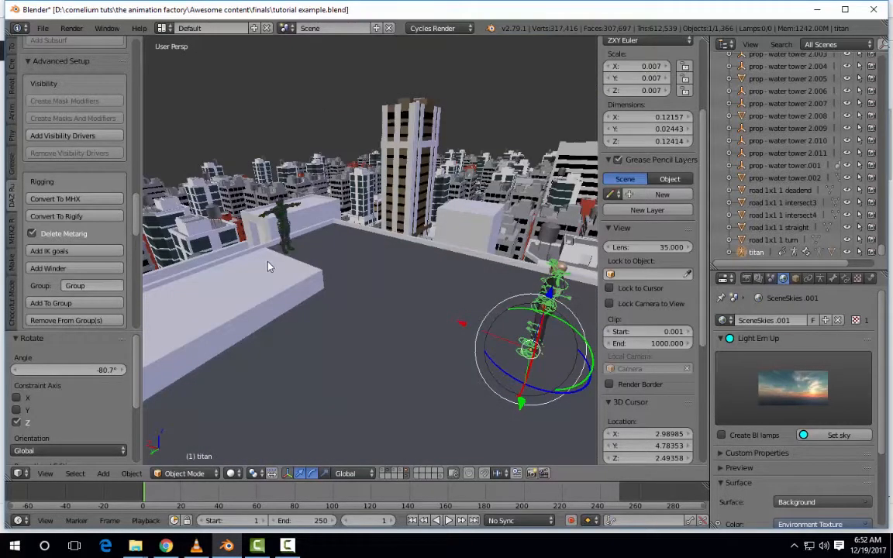
middle_click_drag(321, 269, 318, 293)
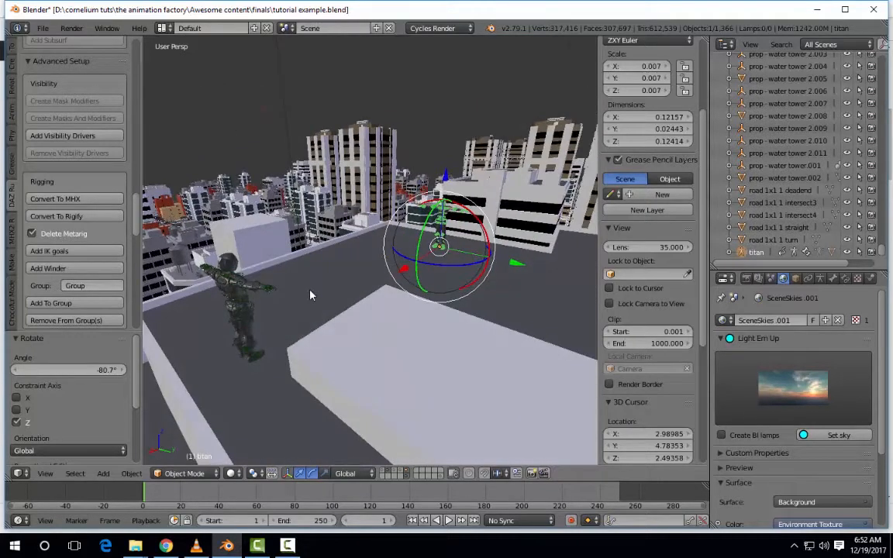
middle_click_drag(271, 331, 278, 331)
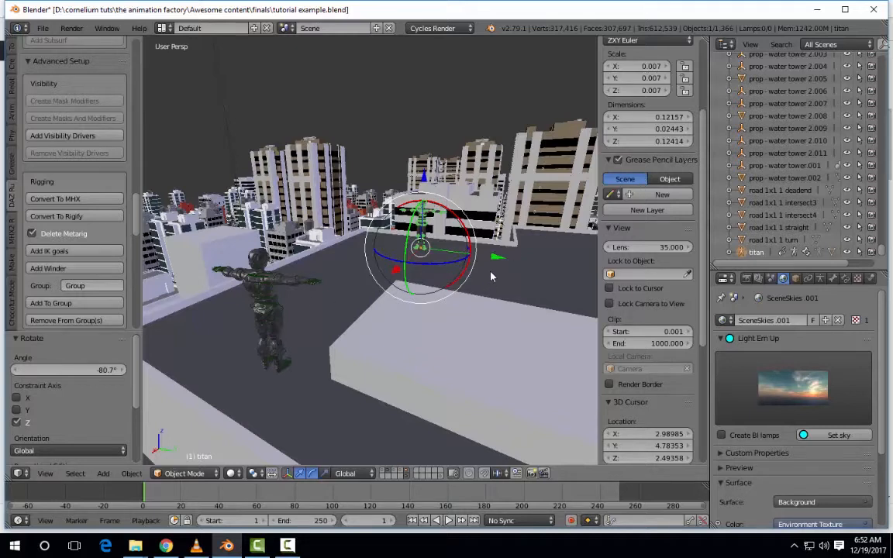
middle_click_drag(473, 280, 450, 247)
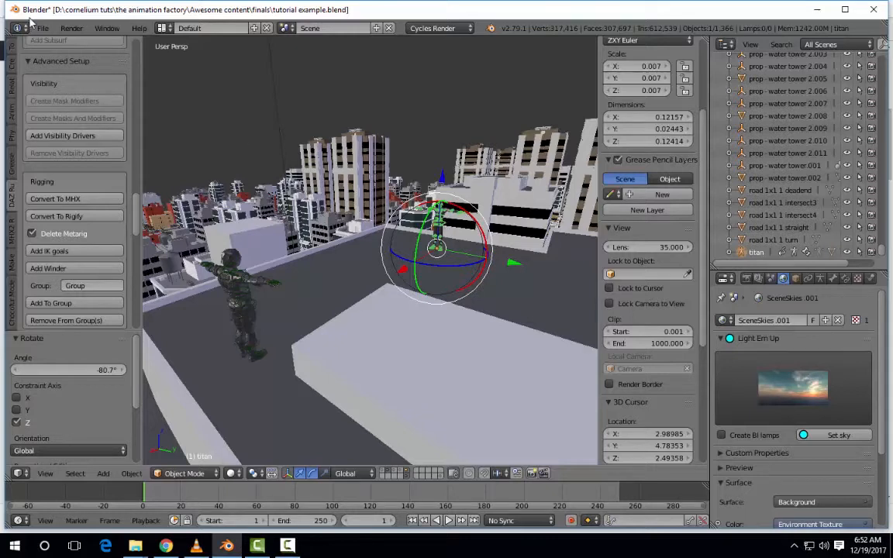
Look over the site's Downloads archive in Chrome again and return to Blender
left_click(165, 546)
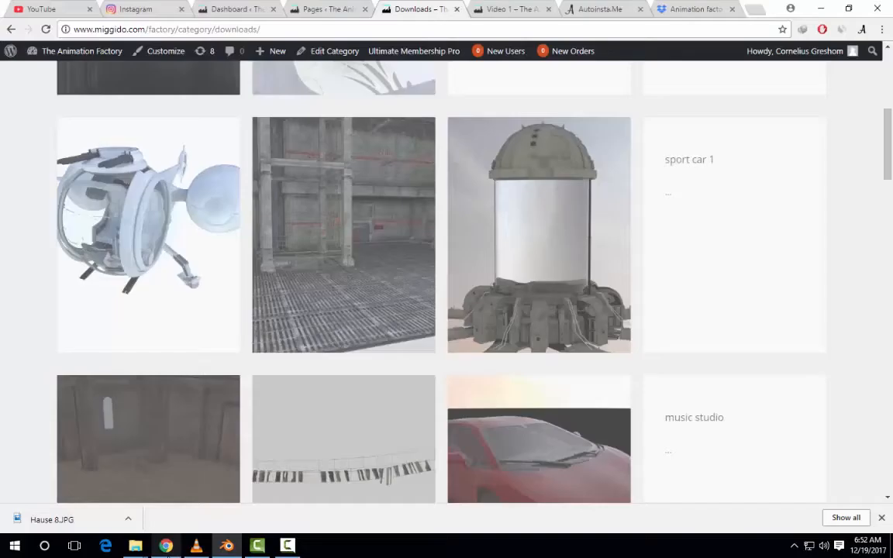
scroll(326, 318, "up", 3)
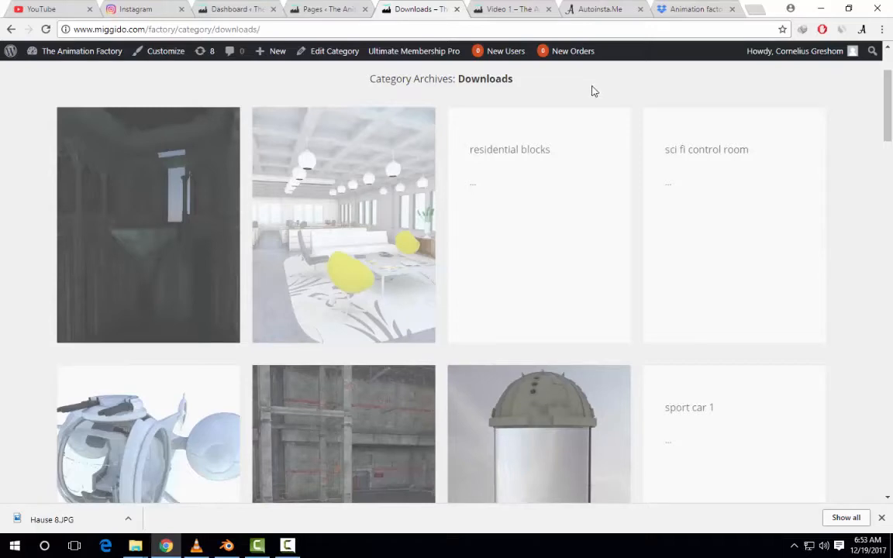
left_click(227, 546)
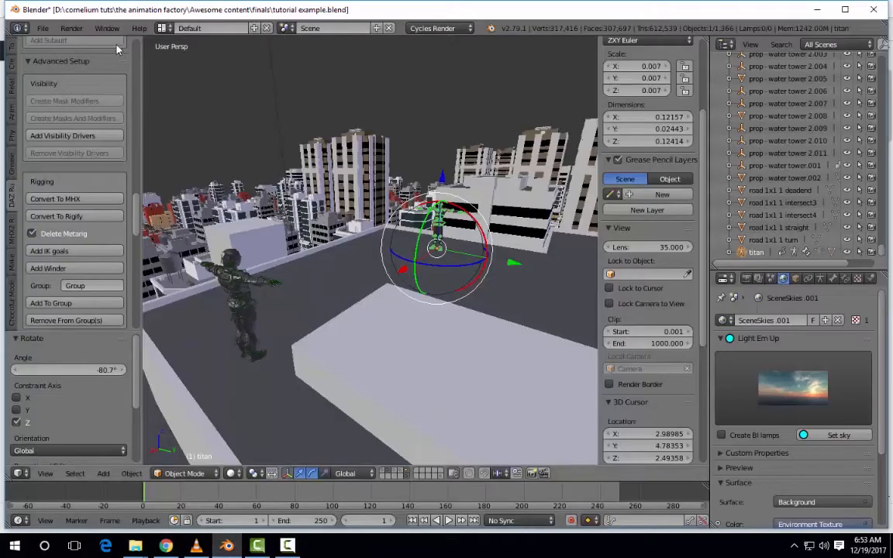
Append the action "the matrix iconic bullet dodging" from gesture actions.blend in the bookmarked WIP folder
left_click(43, 30)
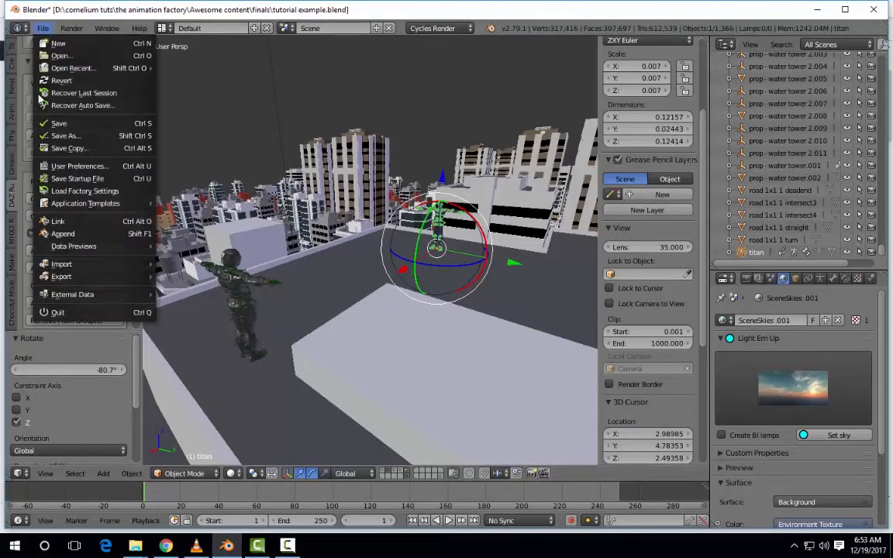
left_click(78, 232)
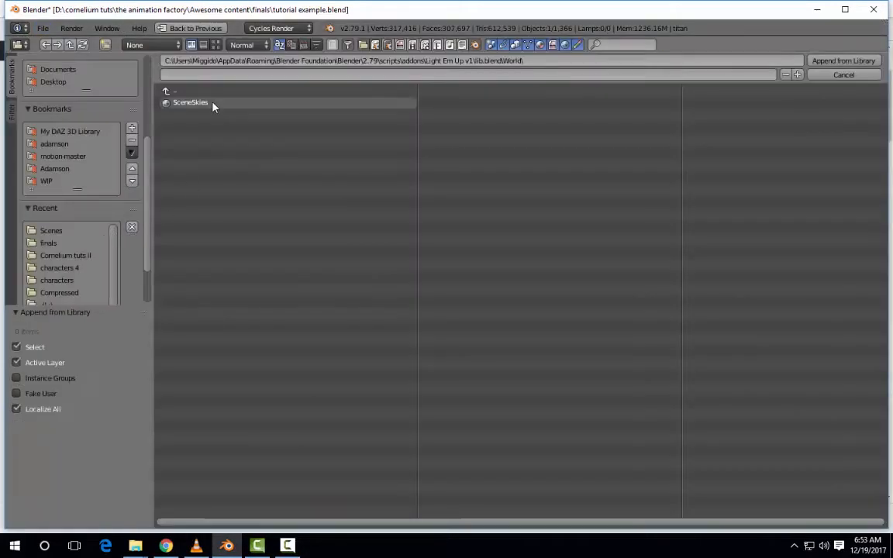
left_click(190, 92)
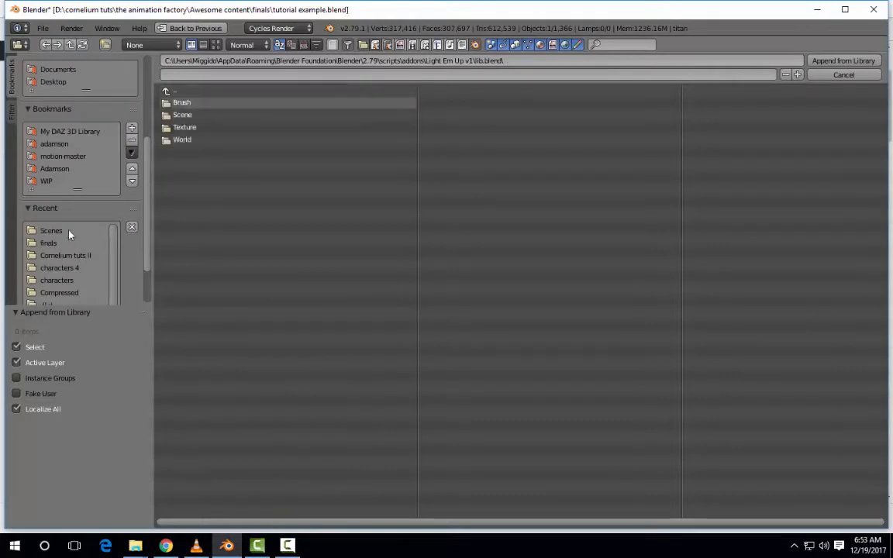
scroll(62, 231, "down", 1)
scroll(64, 232, "up", 1)
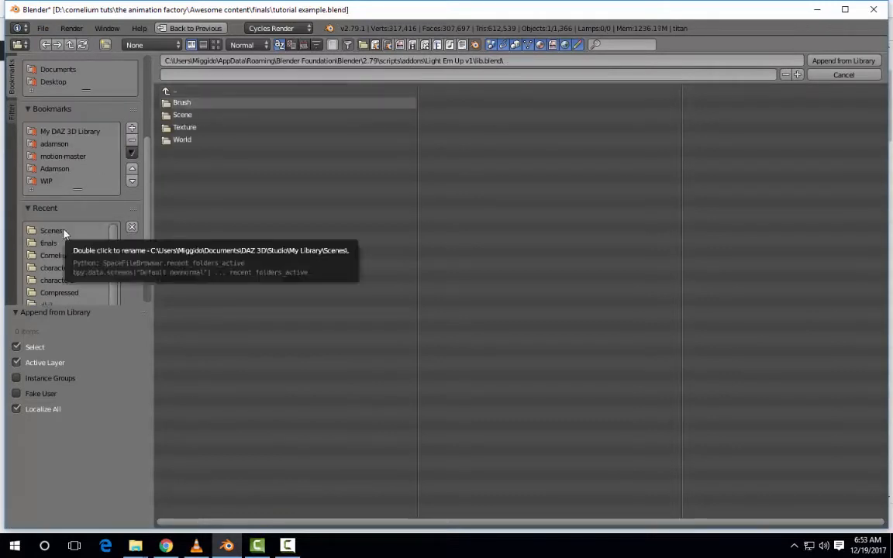
left_click(48, 182)
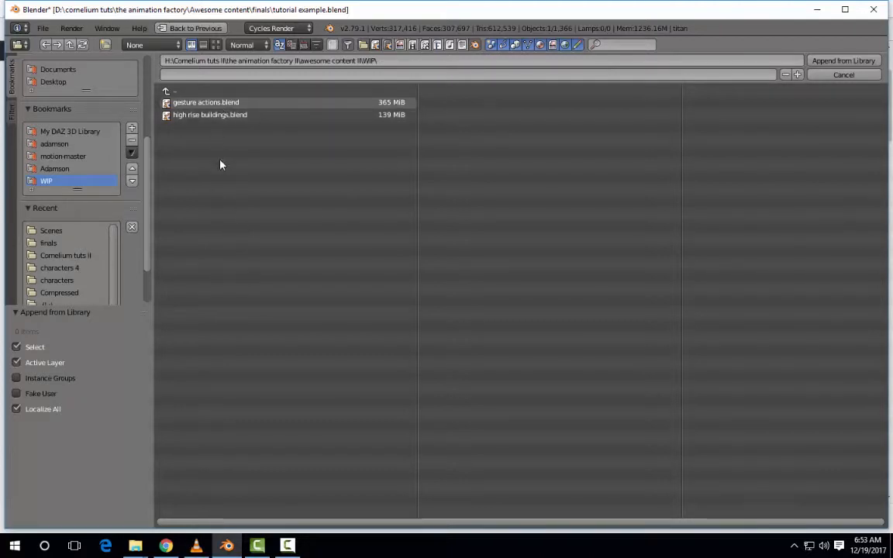
double_click(207, 103)
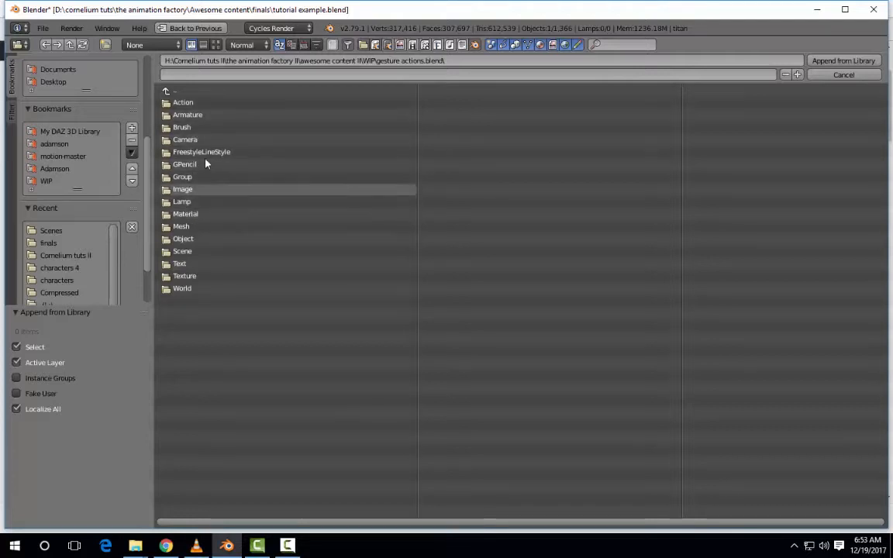
left_click(193, 105)
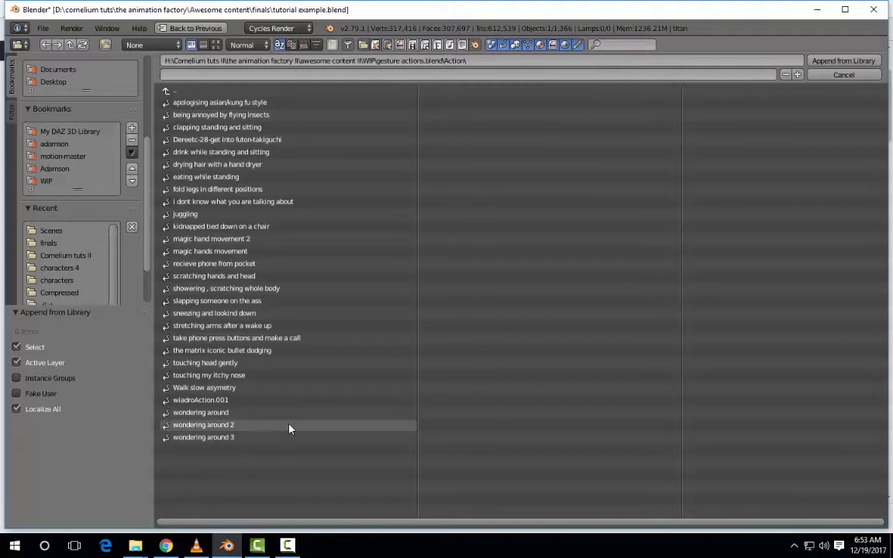
left_click(250, 351)
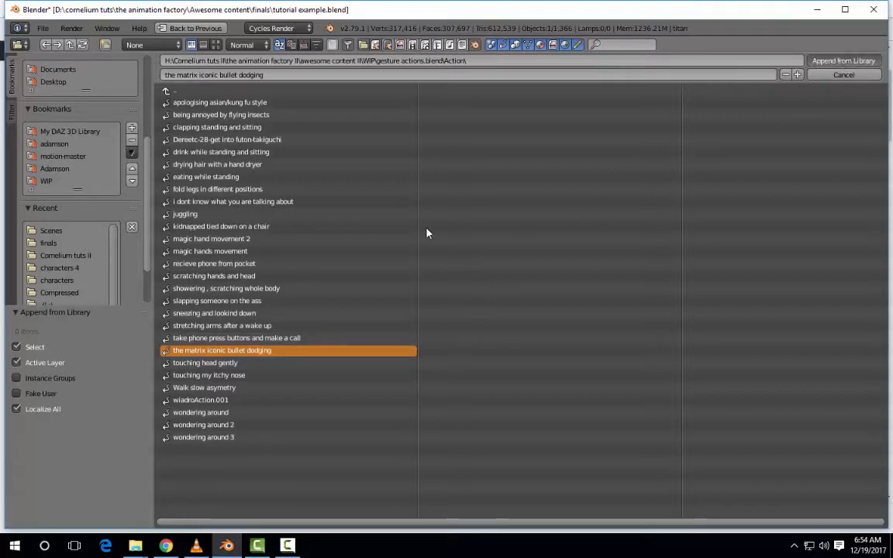
key("Return")
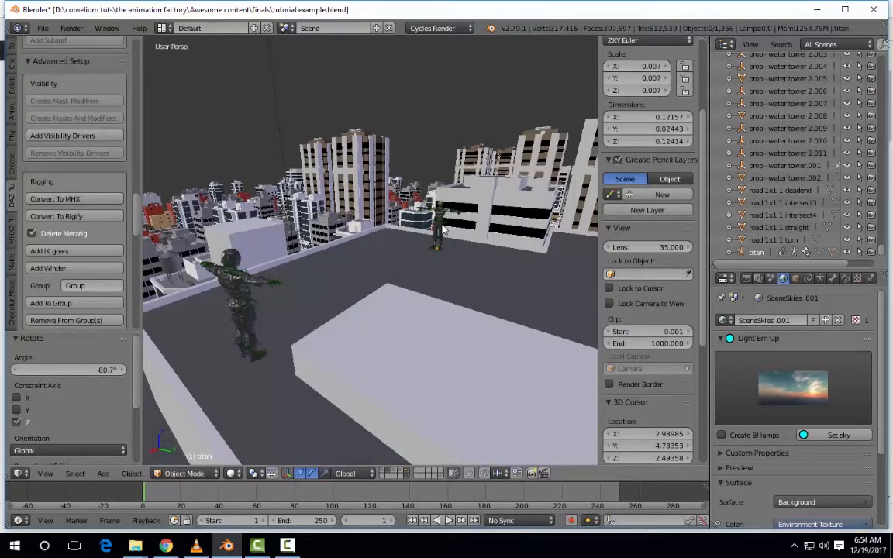
Reselect the titan rig, switch to the Animation screen layout and frame the rig from the front
right_click(444, 230)
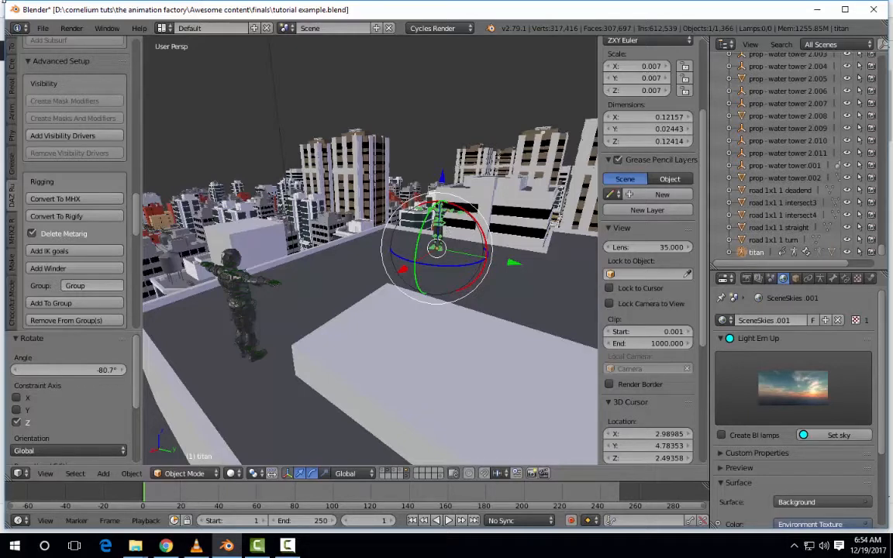
left_click(161, 28)
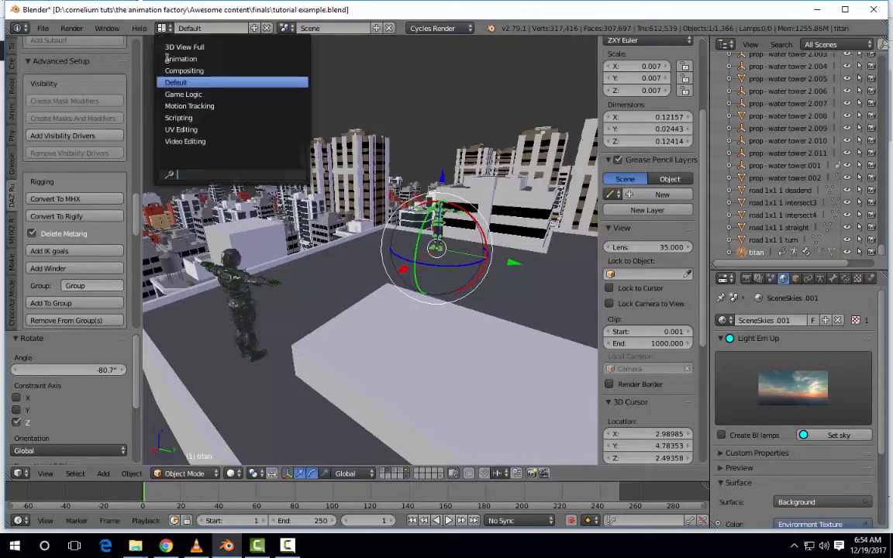
left_click(169, 59)
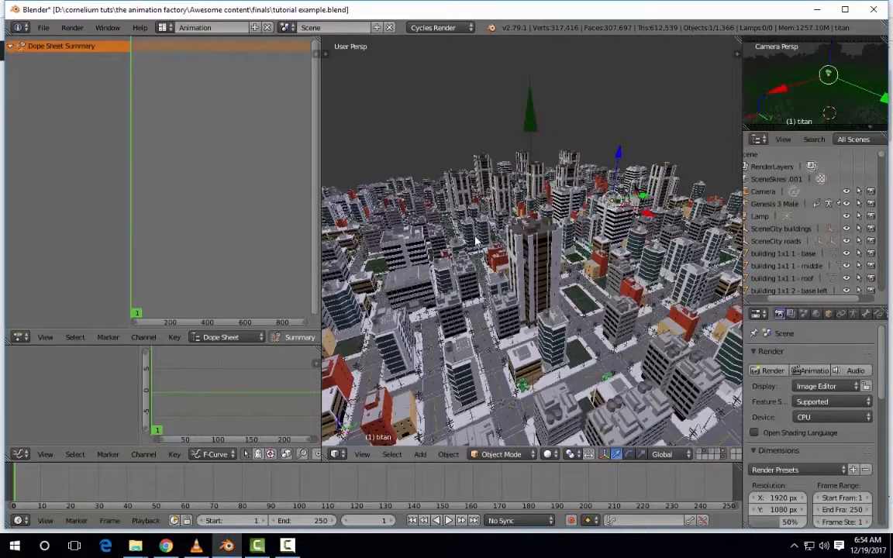
key("KP_Decimal")
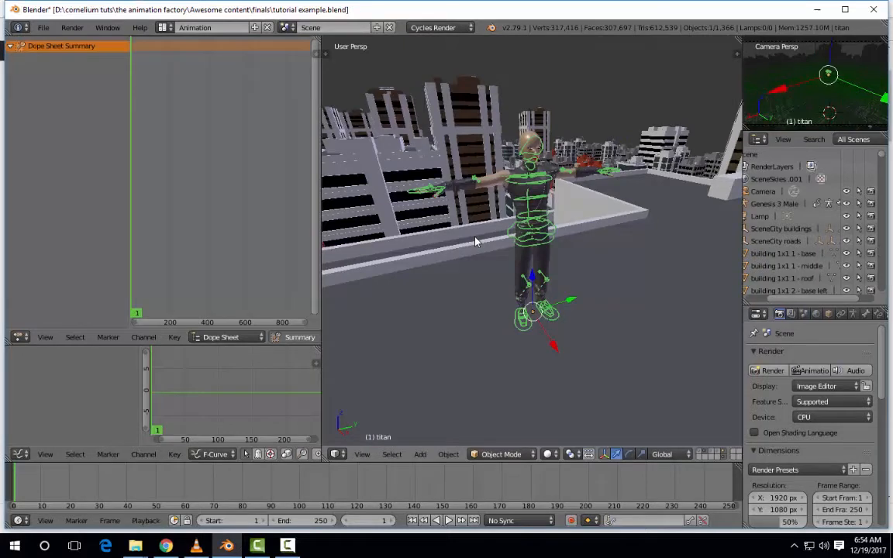
middle_click_drag(489, 277, 512, 305)
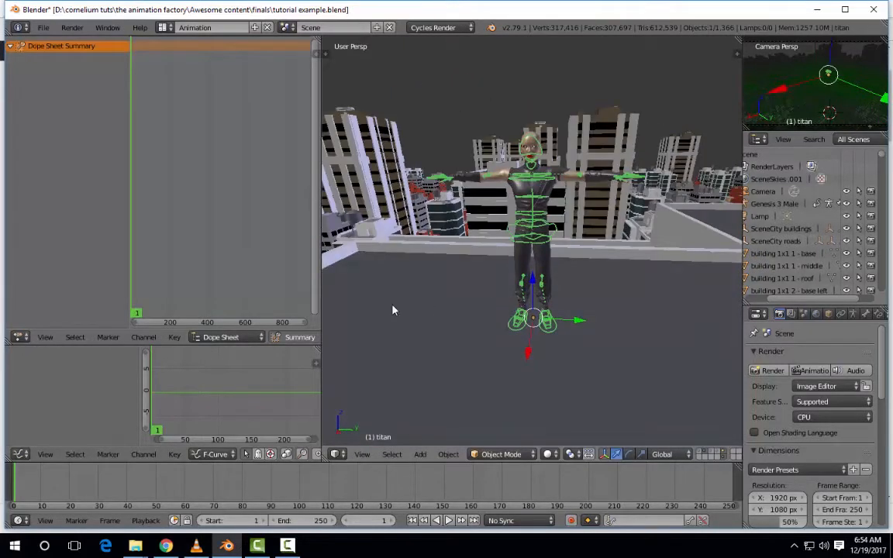
Switch the Dope Sheet to the Action Editor and assign the action "the matrix iconic bullet dodging" to the titan rig
left_click(222, 338)
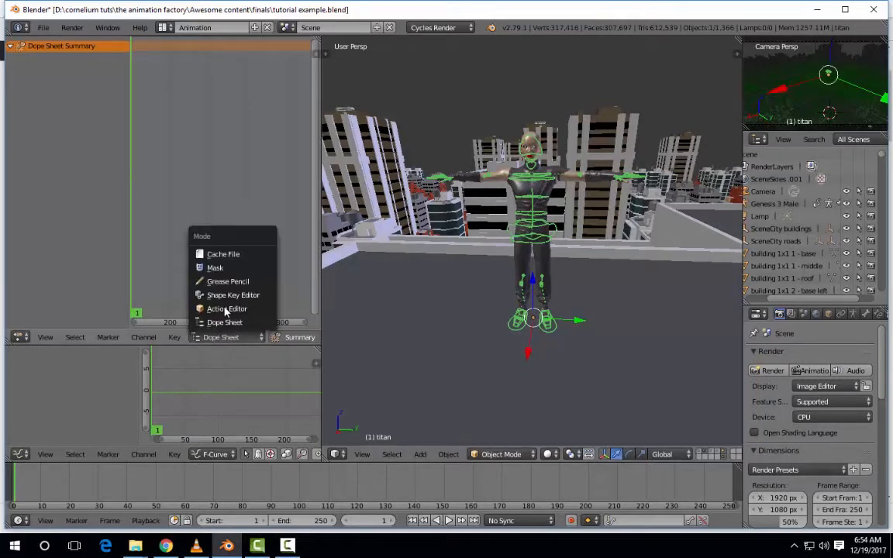
left_click(226, 310)
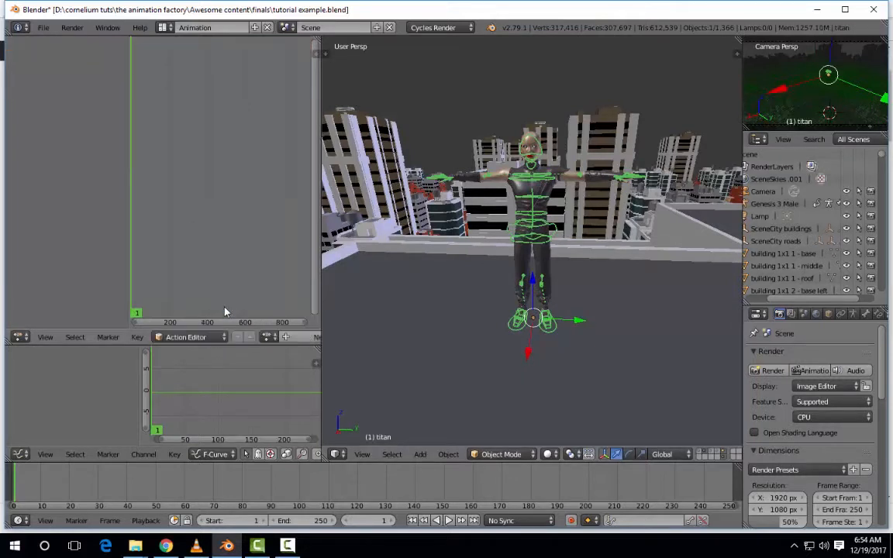
left_click(268, 337)
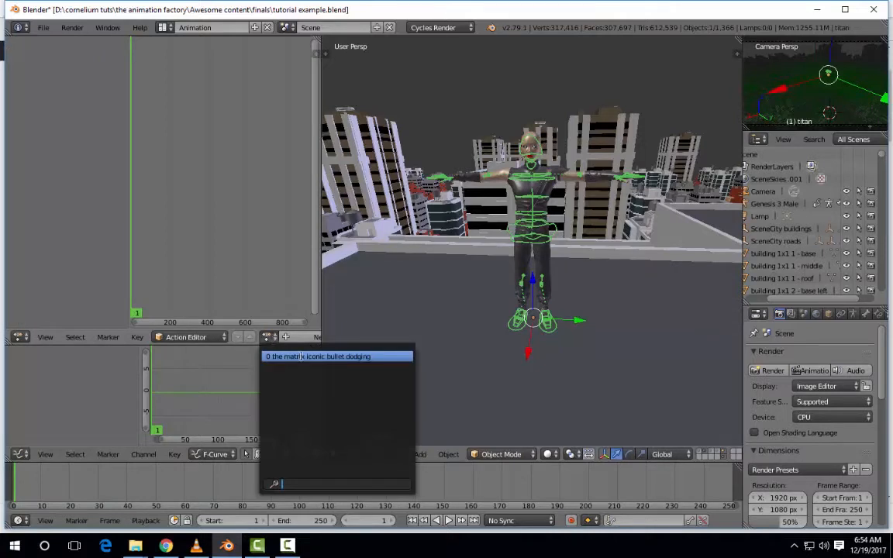
left_click(301, 357)
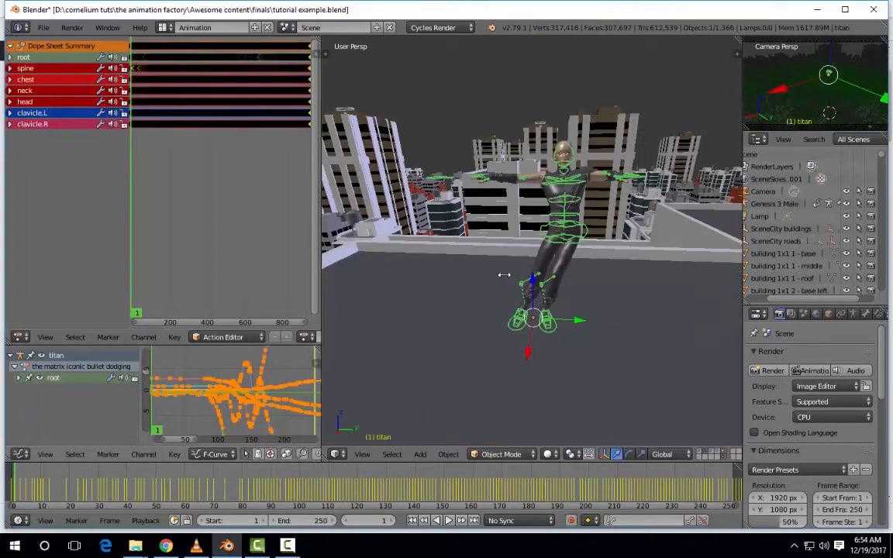
Check the titan rig's motion from several angles, playing the animation and viewing frames 112, 140 and 187
middle_click_drag(523, 281, 569, 275)
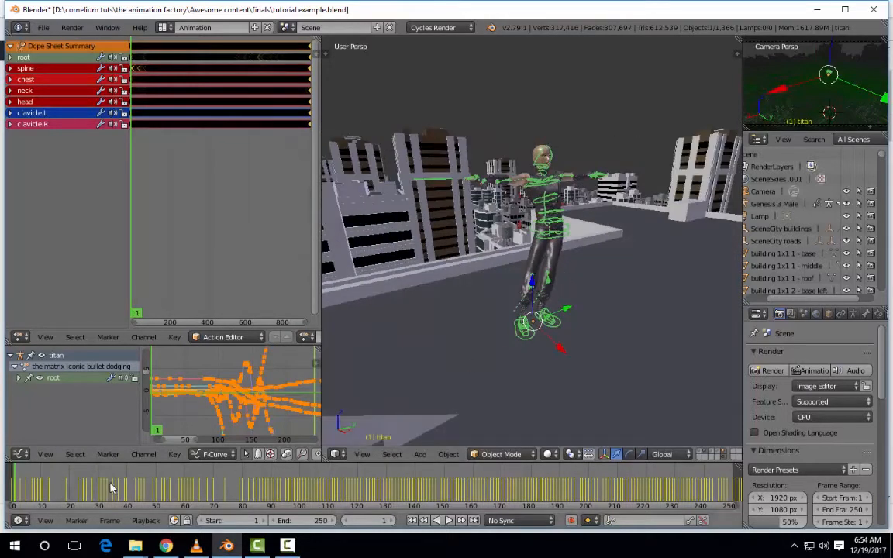
key("alt+a")
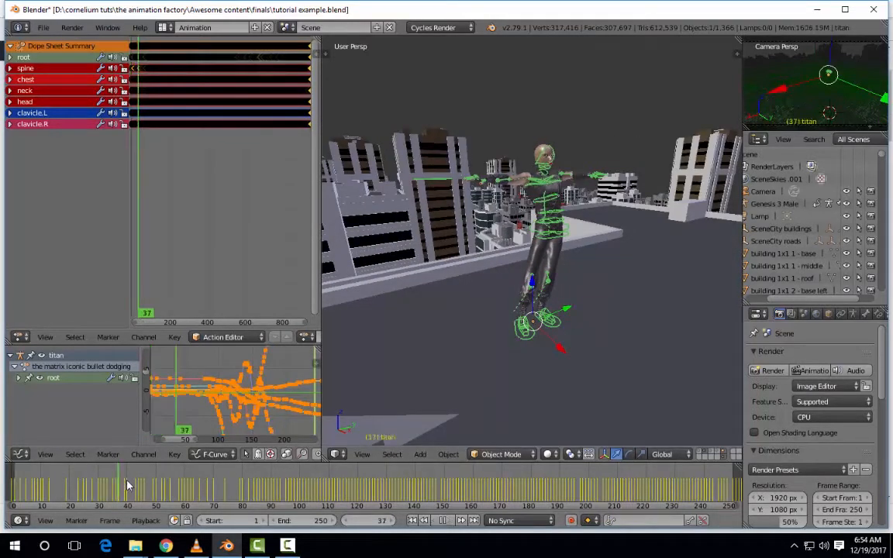
key("alt+a")
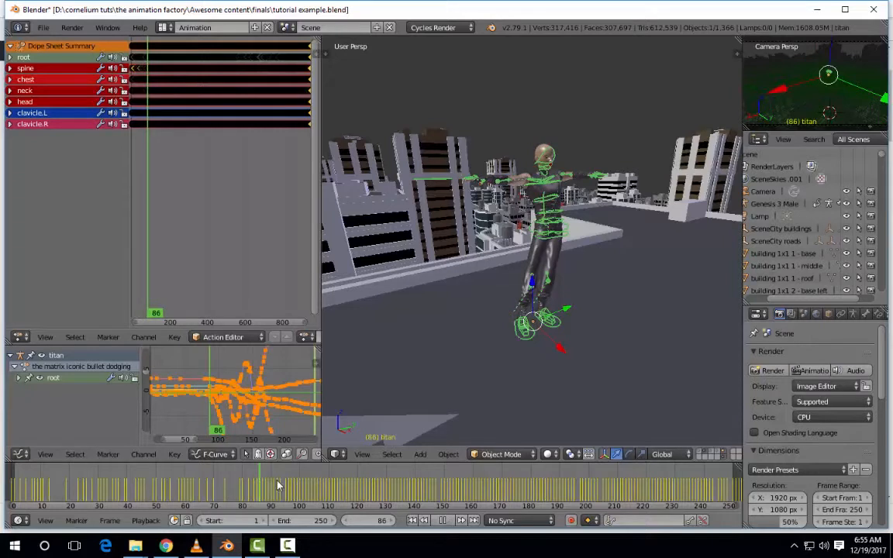
left_click(335, 486)
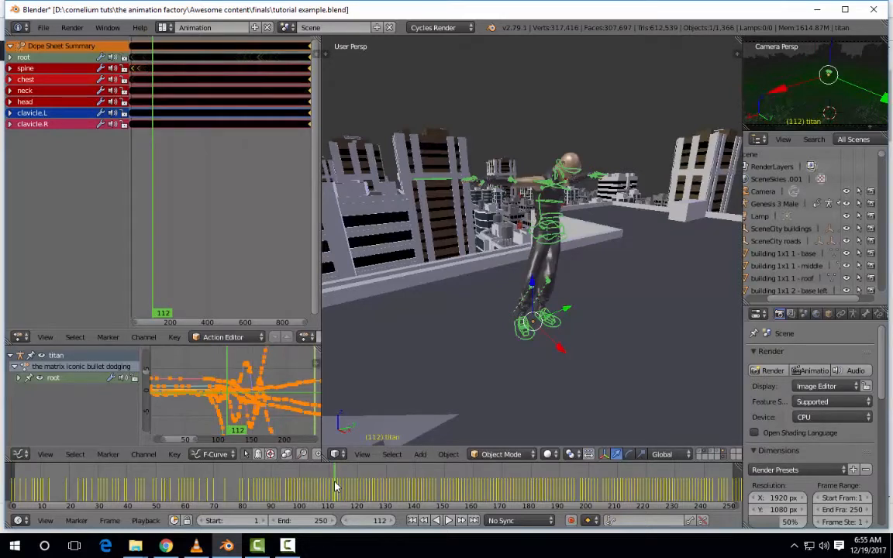
middle_click_drag(535, 335, 419, 325)
left_click(415, 484)
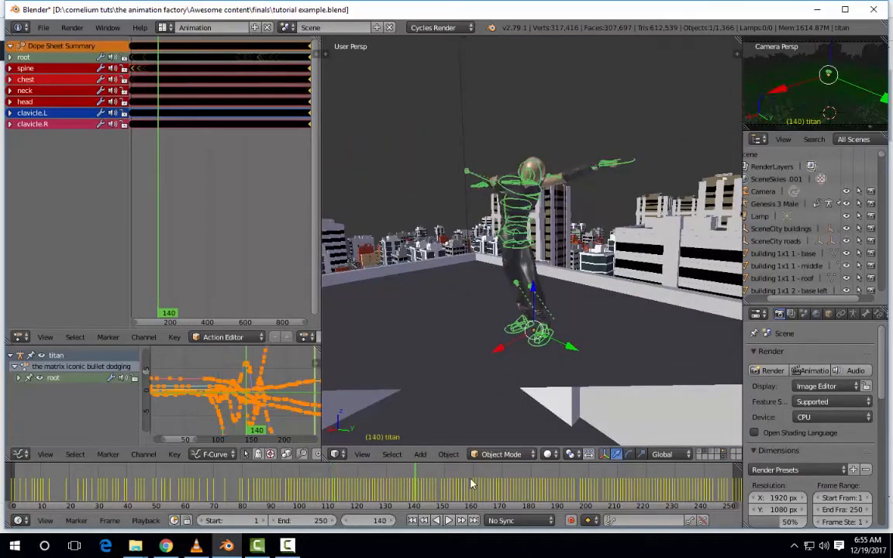
left_click_drag(550, 487, 551, 491)
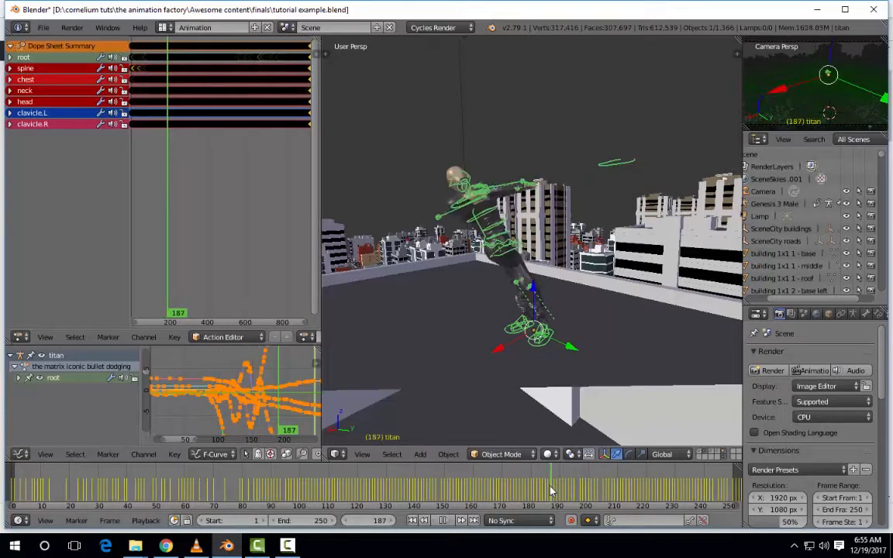
Switch both arms and both legs of the titan rig from IK to FK in the MHX2 runtime settings
middle_click_drag(570, 326, 573, 266)
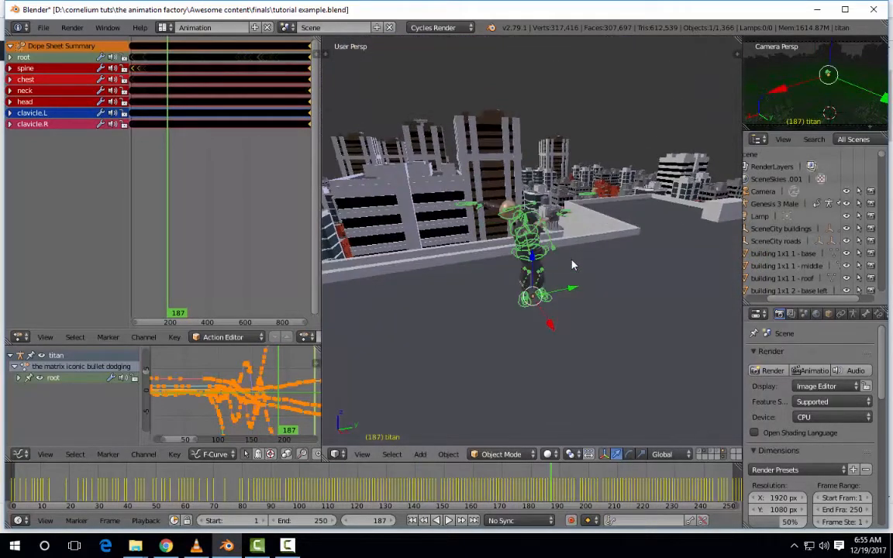
key("n")
key("n")
key("t")
left_click(334, 265)
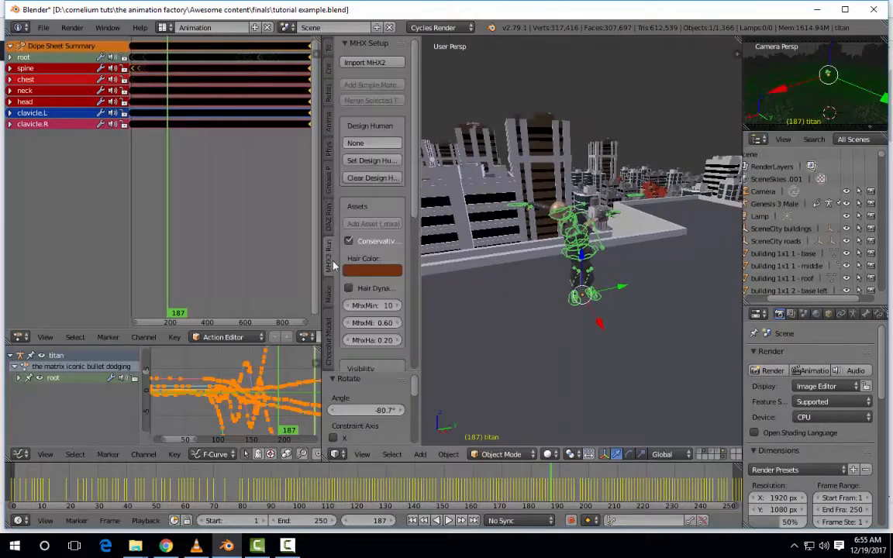
scroll(375, 287, "down", 10)
left_click(370, 348)
scroll(370, 348, "down", 5)
left_click(395, 276)
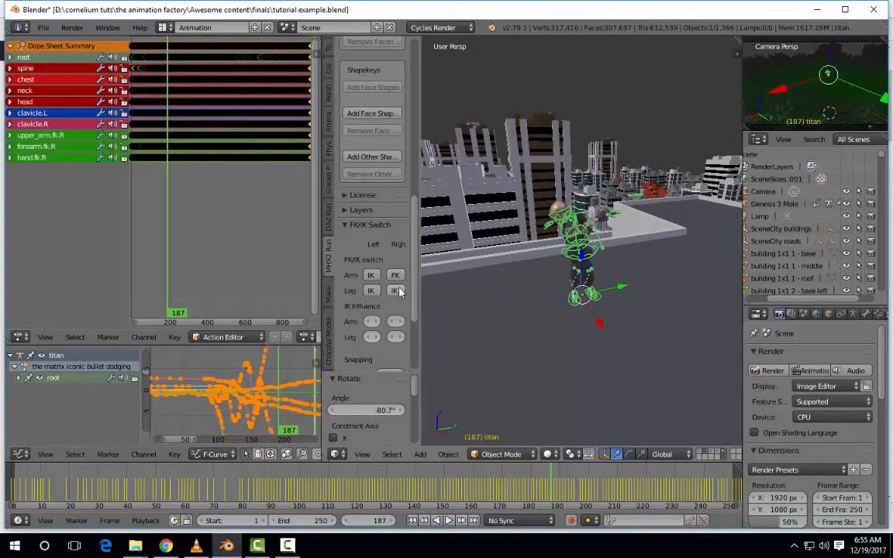
left_click(398, 291)
left_click(373, 292)
left_click(372, 276)
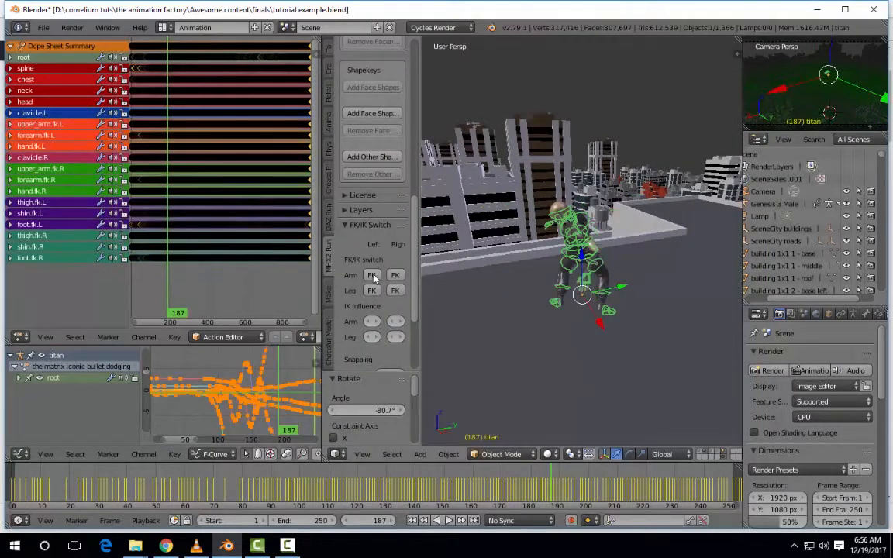
Examine the rig's pose at frame 217 from a new angle and close up
middle_click_drag(506, 194, 586, 217)
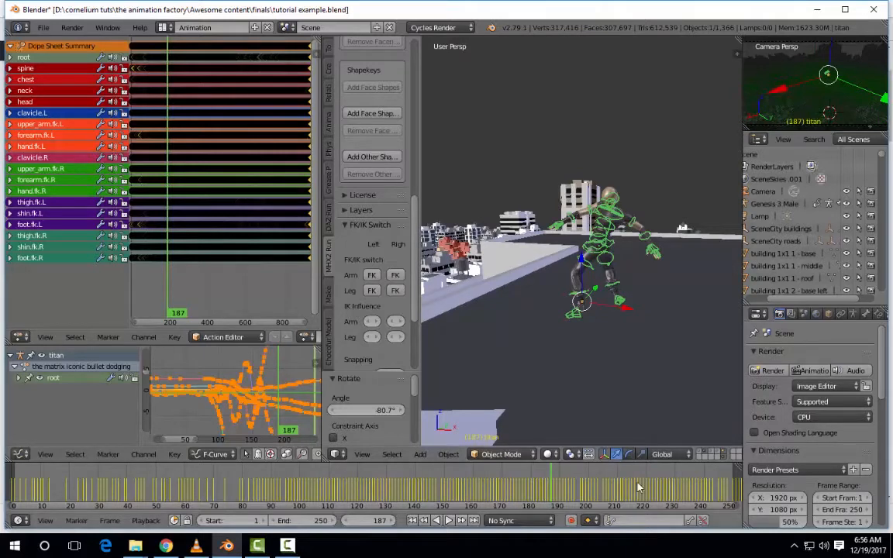
key("alt+a")
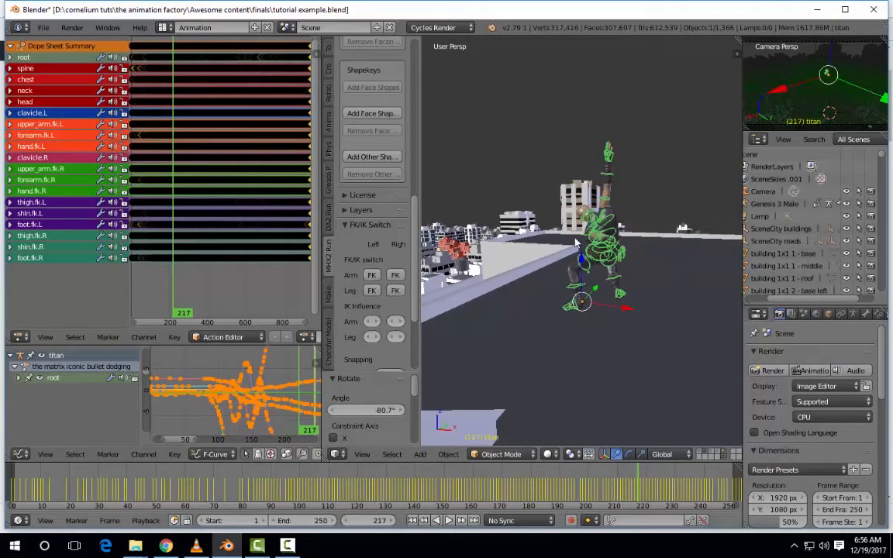
middle_click_drag(649, 246, 625, 259)
scroll(654, 265, "up", 3)
Set the 3D view's clip start to 0.001
key("n")
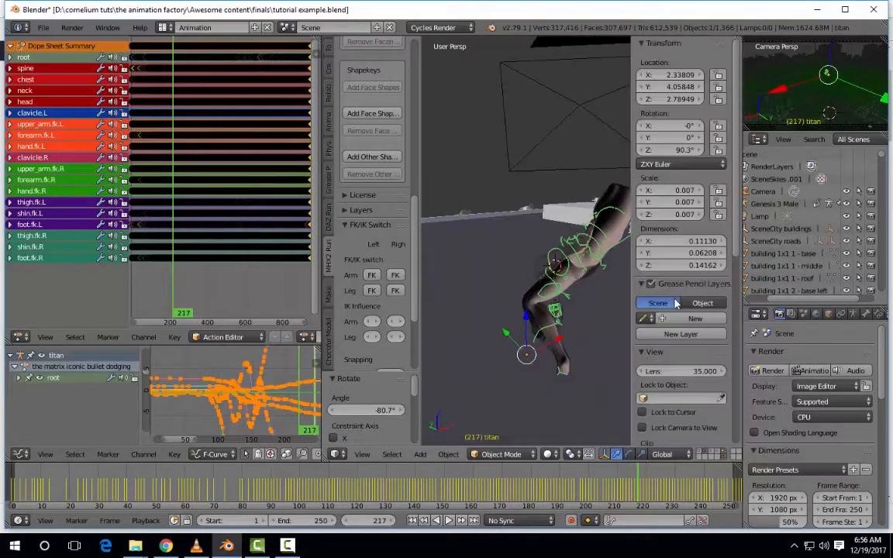
scroll(686, 411, "down", 10)
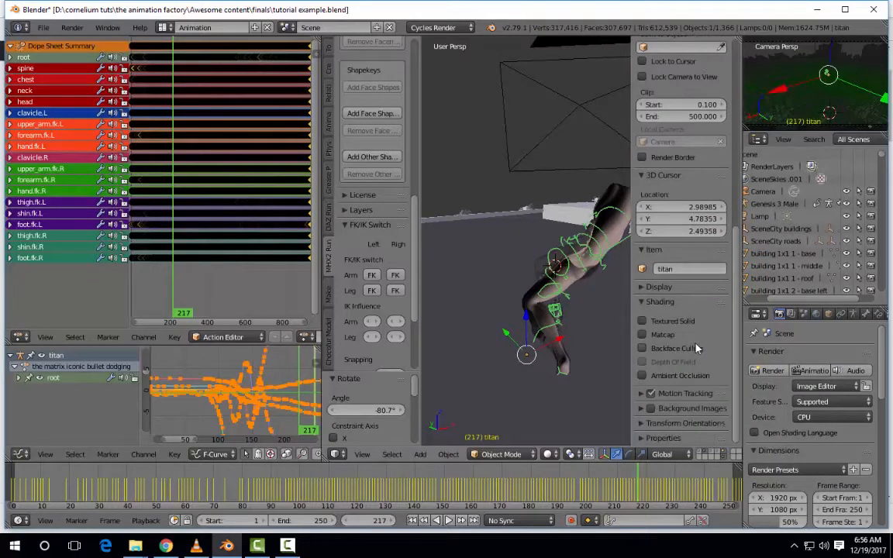
left_click(690, 105)
type("0.001")
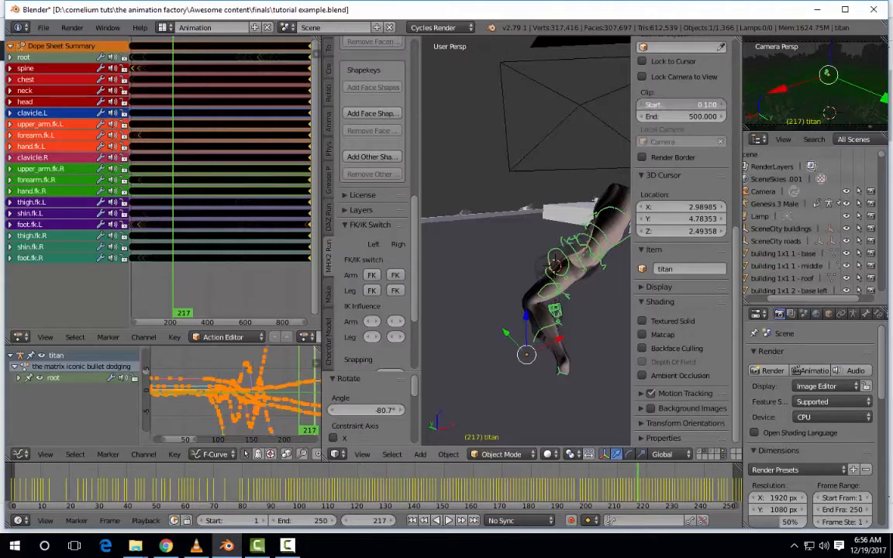
key("Return")
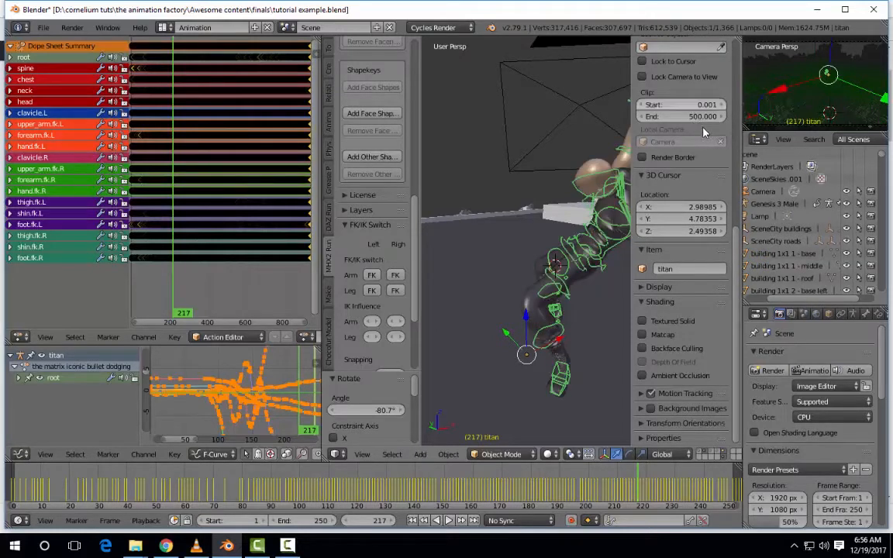
key("n")
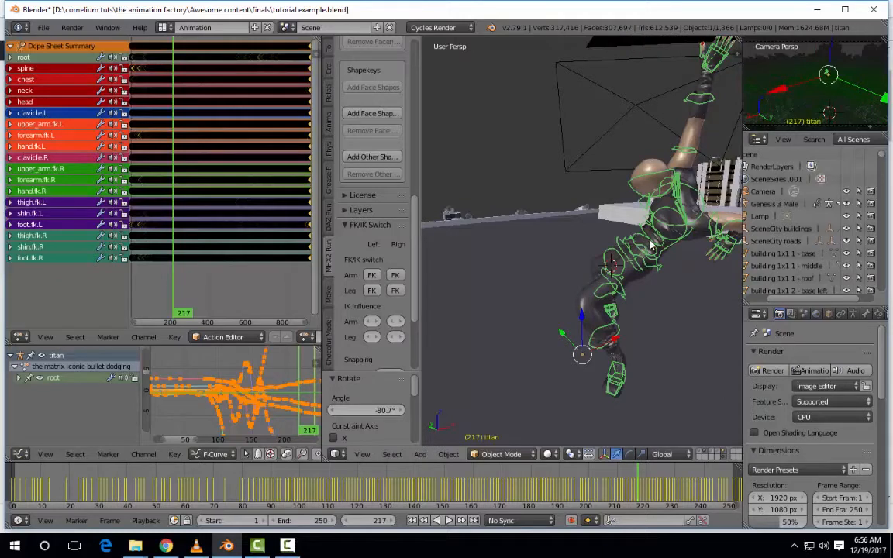
Examine the character's pose from different angles at frames 217, 126 and 101
middle_click_drag(651, 241, 696, 241)
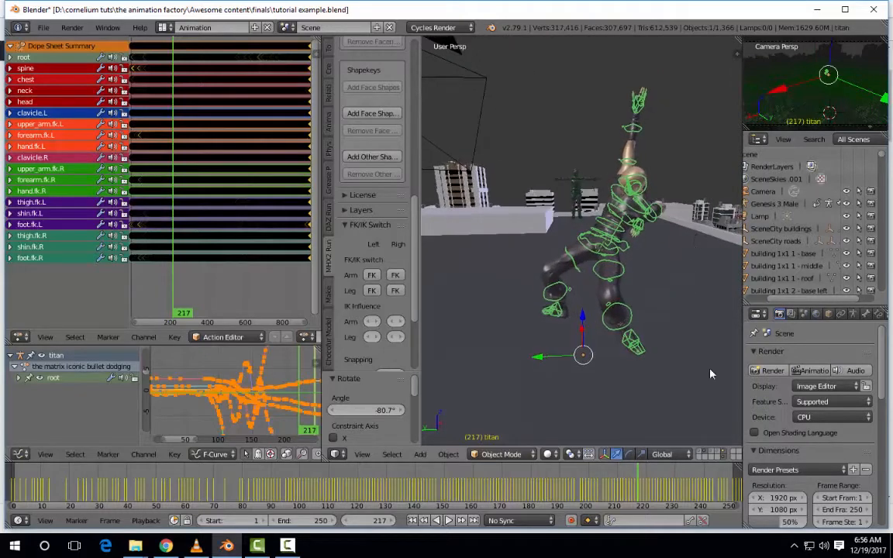
left_click(375, 484)
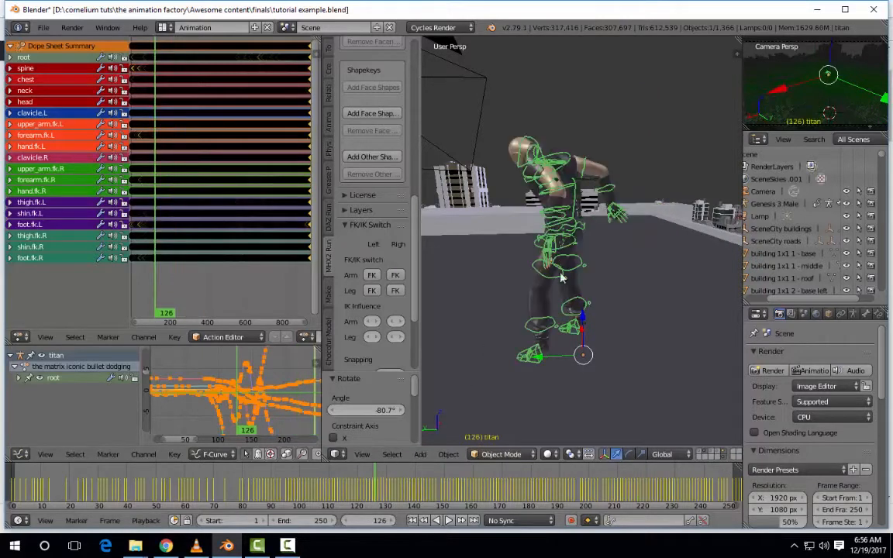
middle_click_drag(593, 291, 553, 332)
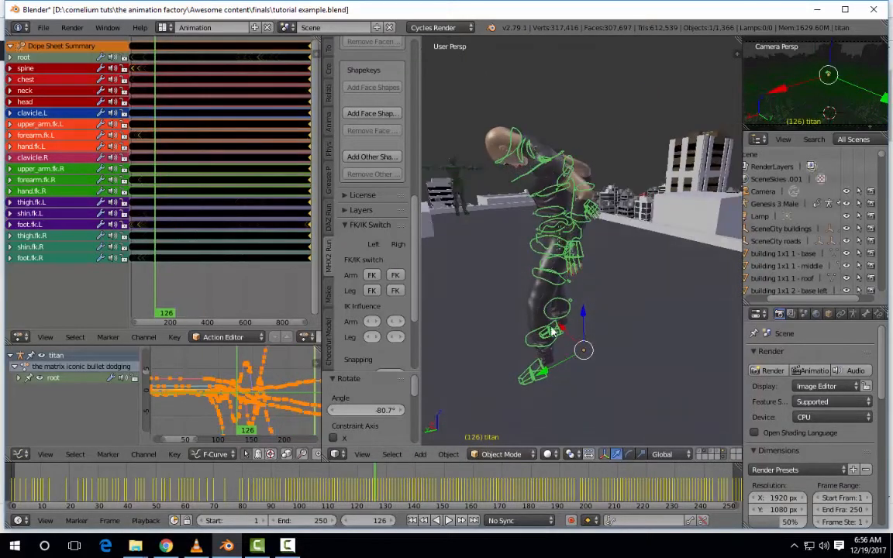
left_click(304, 490)
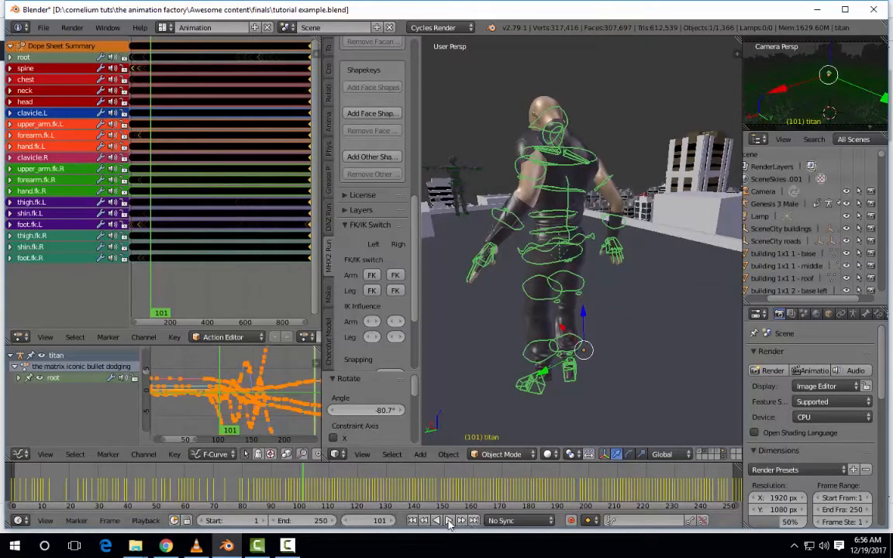
Play the animation with the city layers hidden, check the dodge pose around frame 203 and stop playback
key("alt+a")
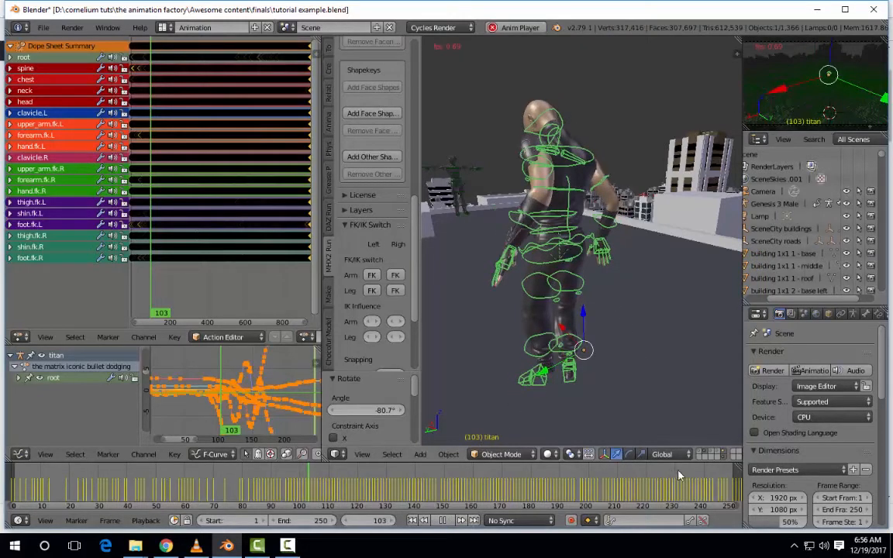
left_click(726, 453)
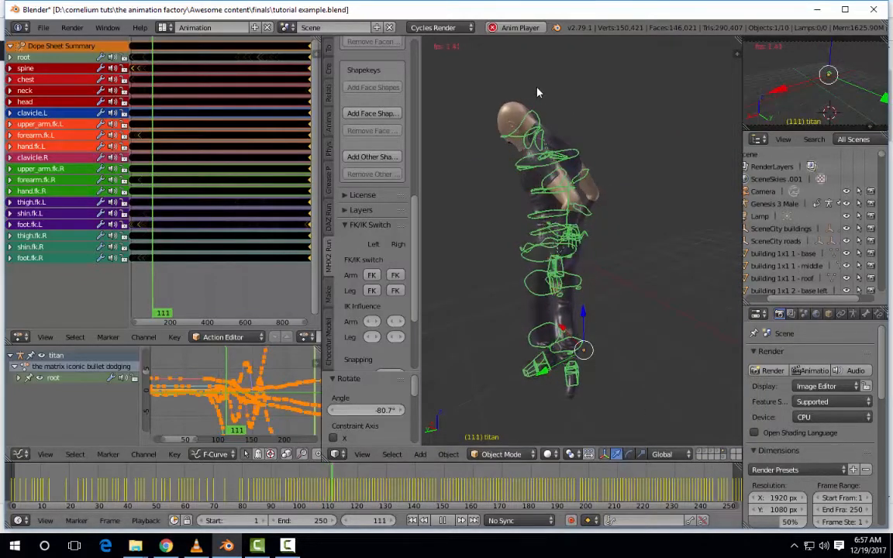
left_click(578, 487)
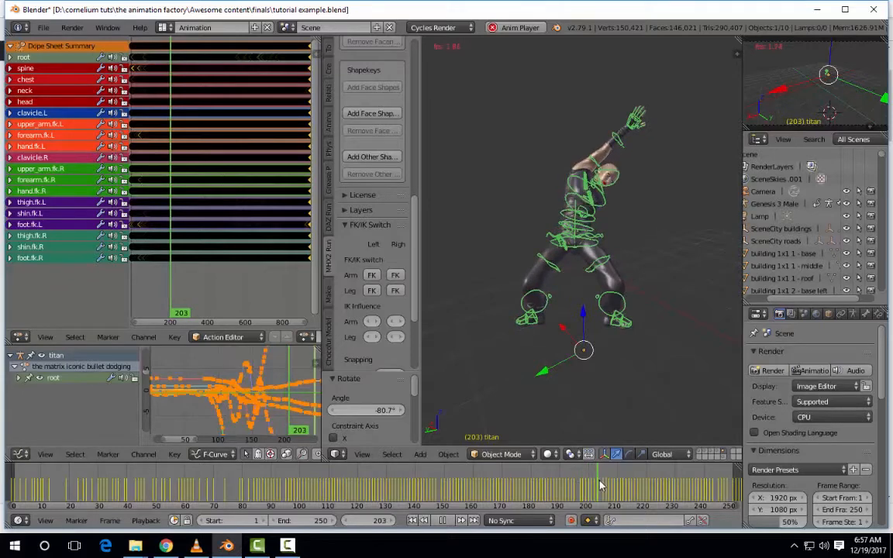
middle_click_drag(596, 480, 534, 483)
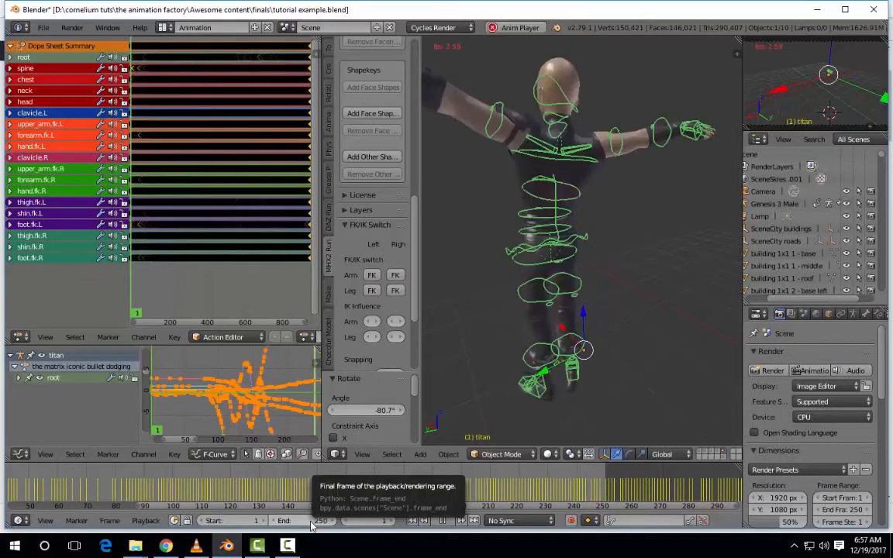
left_click(443, 521)
Move all the action's keyframes about 156 frames earlier and play the animation from frame 1
scroll(403, 485, "down", 3)
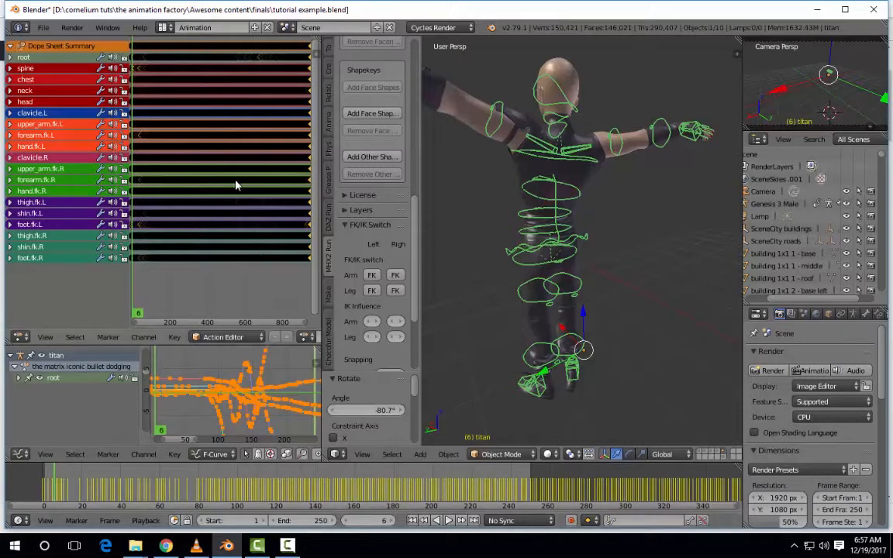
scroll(235, 187, "down", 3)
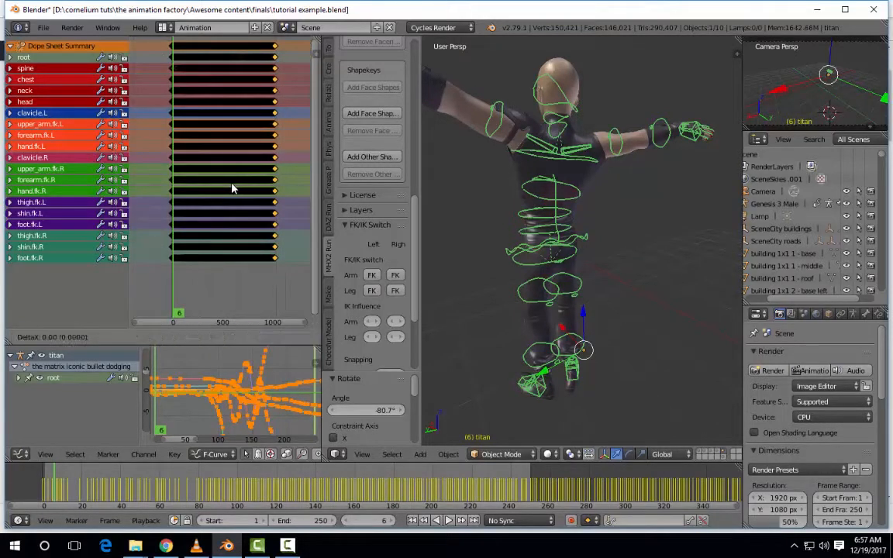
key("g")
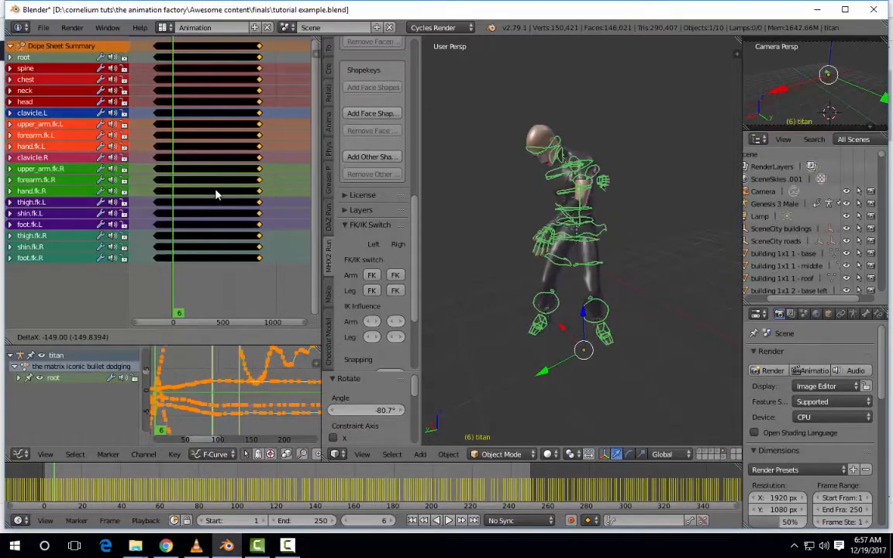
left_click(216, 195)
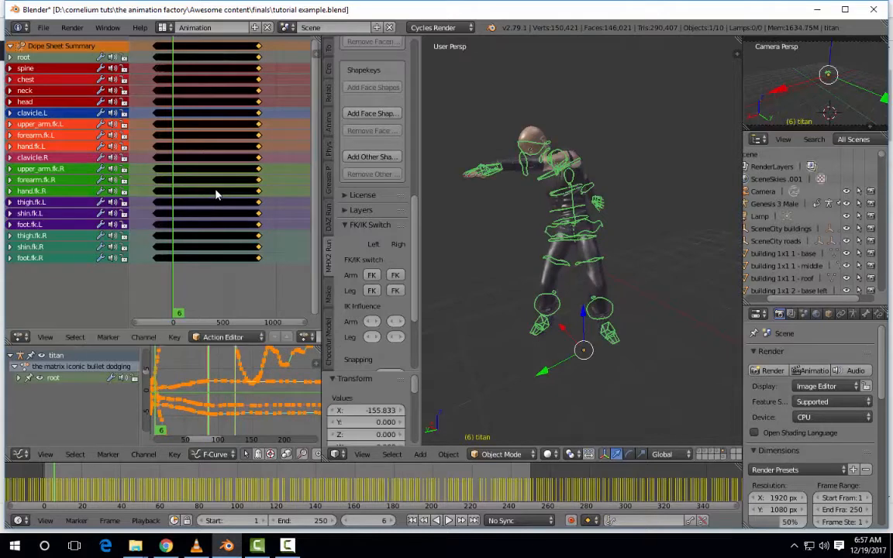
left_click(414, 523)
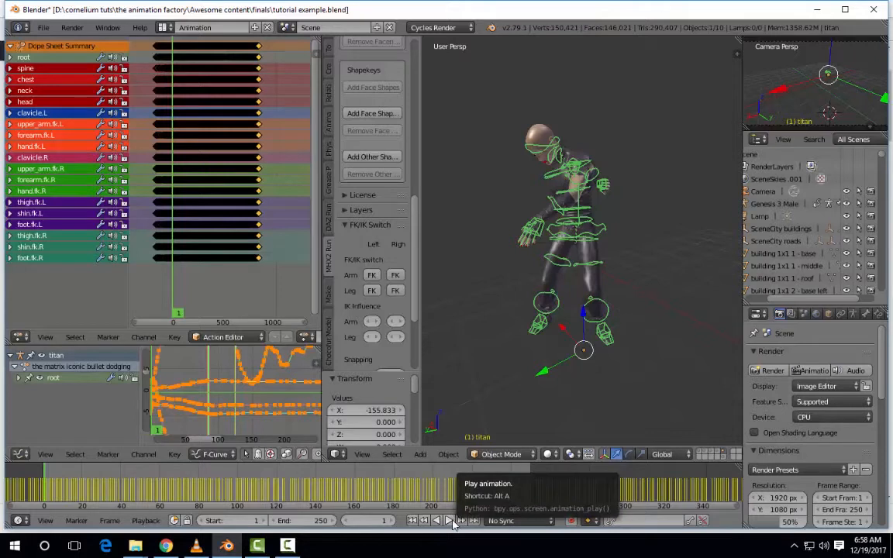
left_click(449, 520)
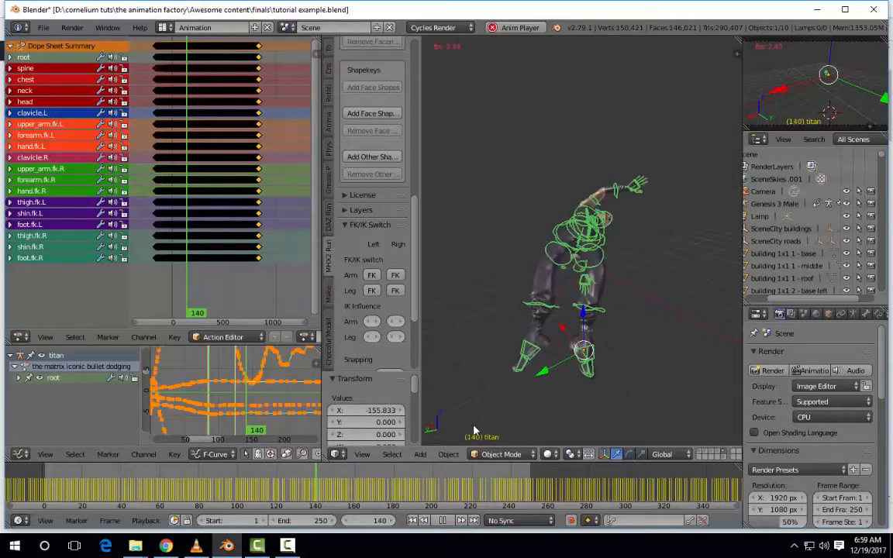
Stop the playback at frame 144 and show the layers holding the second character and the city again
left_click(445, 521)
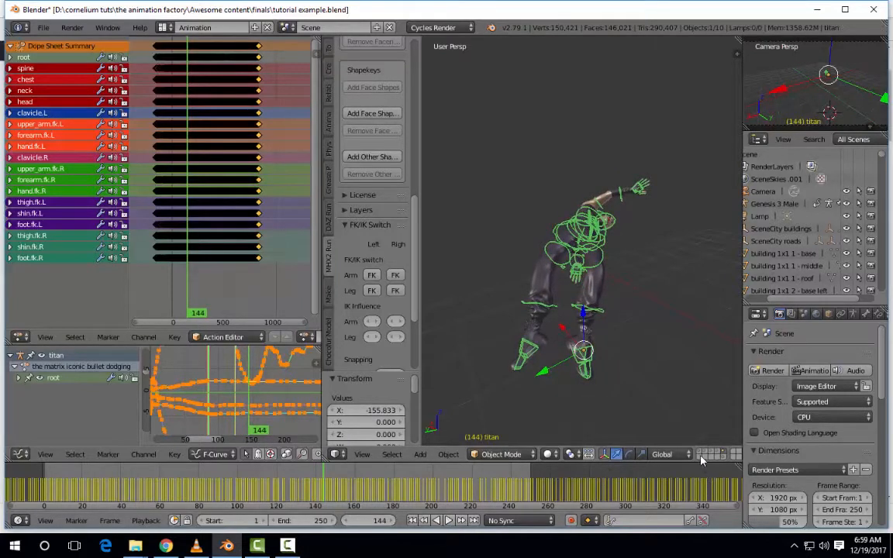
left_click(725, 458, "shift")
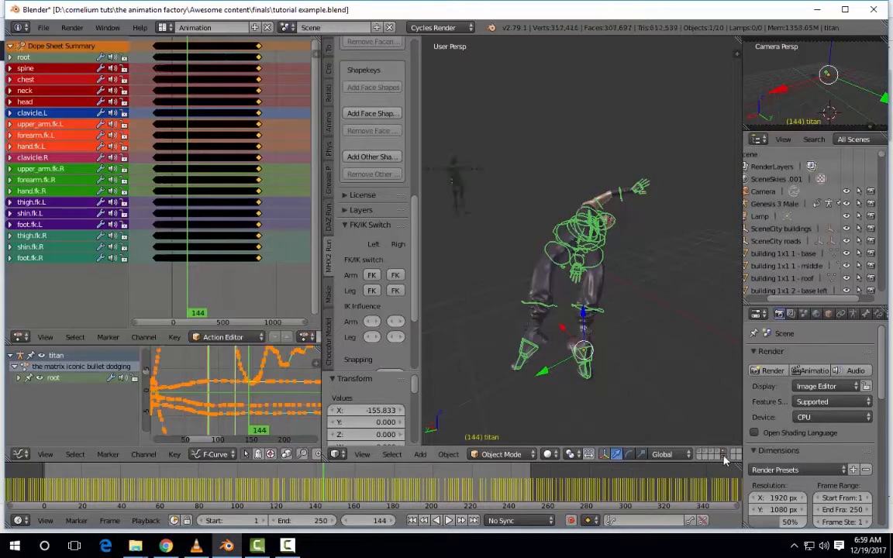
left_click(707, 453, "shift")
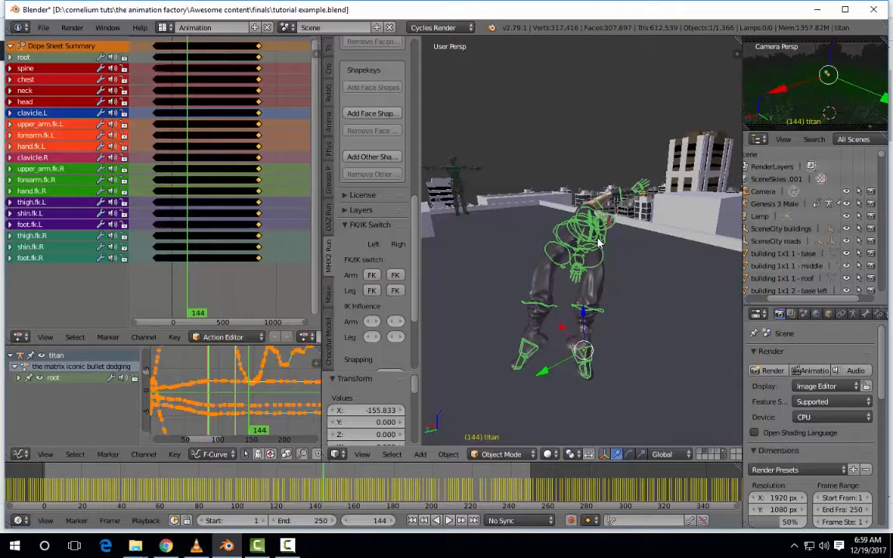
Rotate the whole titan character about -143° around the global Z axis
key("a")
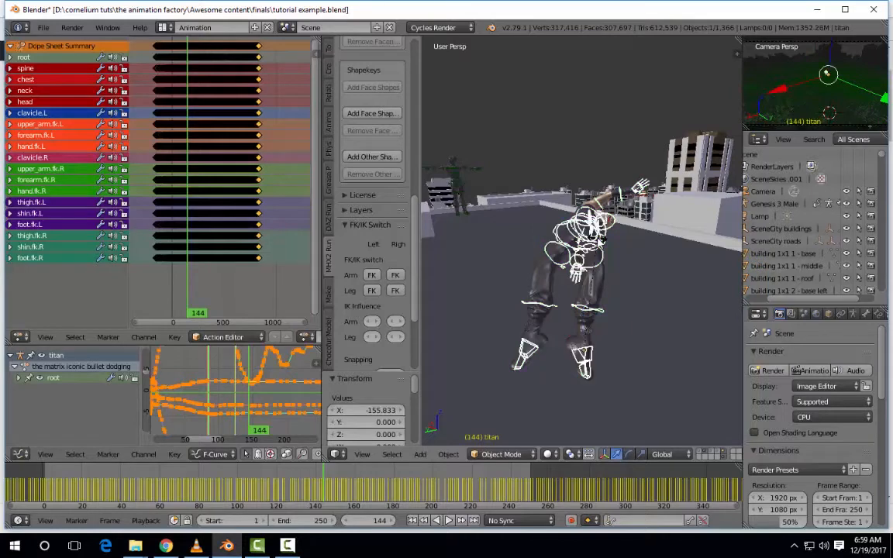
key("r")
key("z")
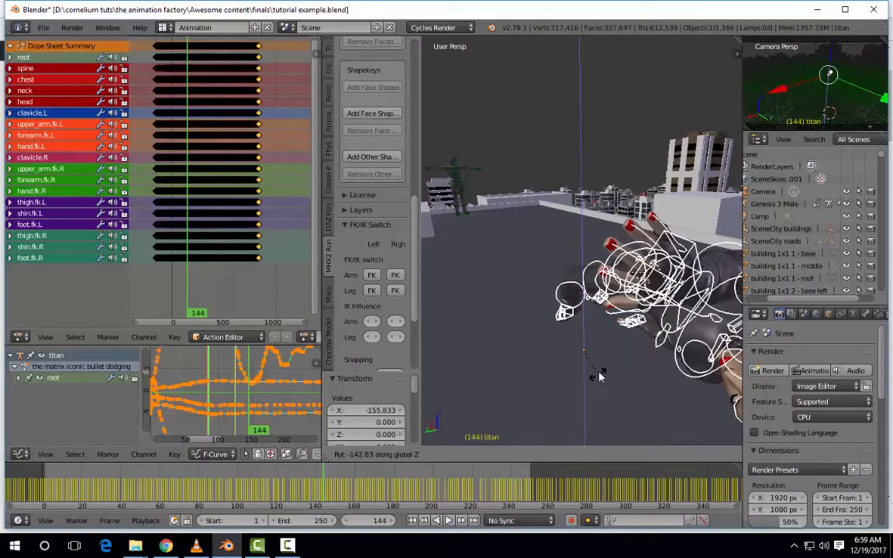
left_click(594, 365)
Find the T-posed armoured character on the rooftop and select its Genesis 3 Male rig
middle_click_drag(606, 344, 673, 320)
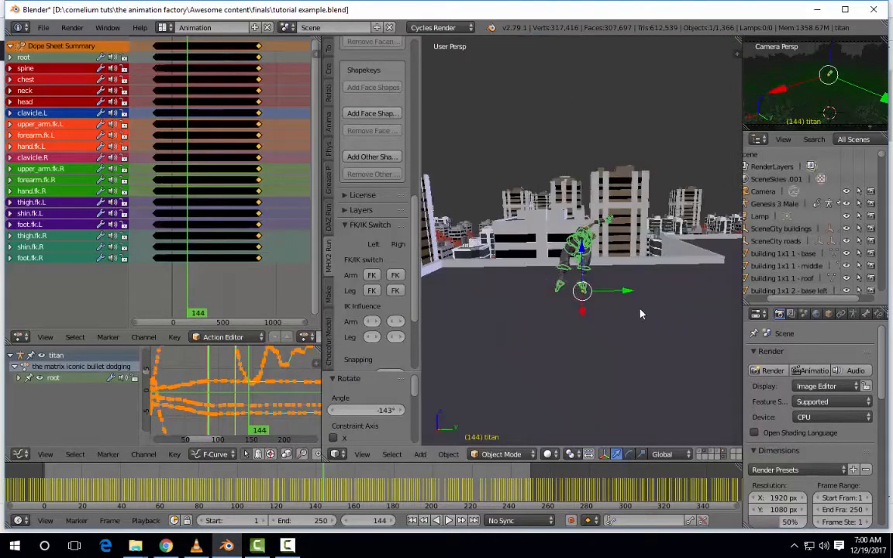
scroll(642, 314, "down", 2)
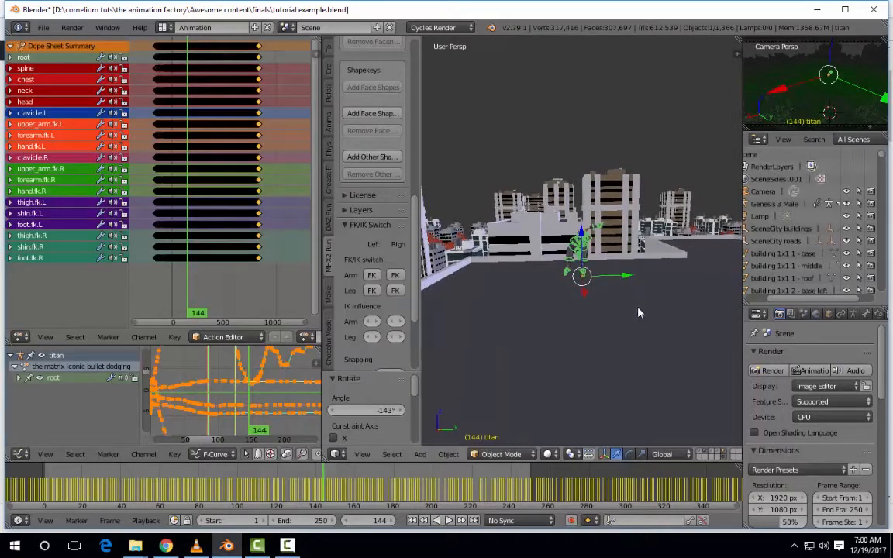
scroll(638, 309, "up", 3)
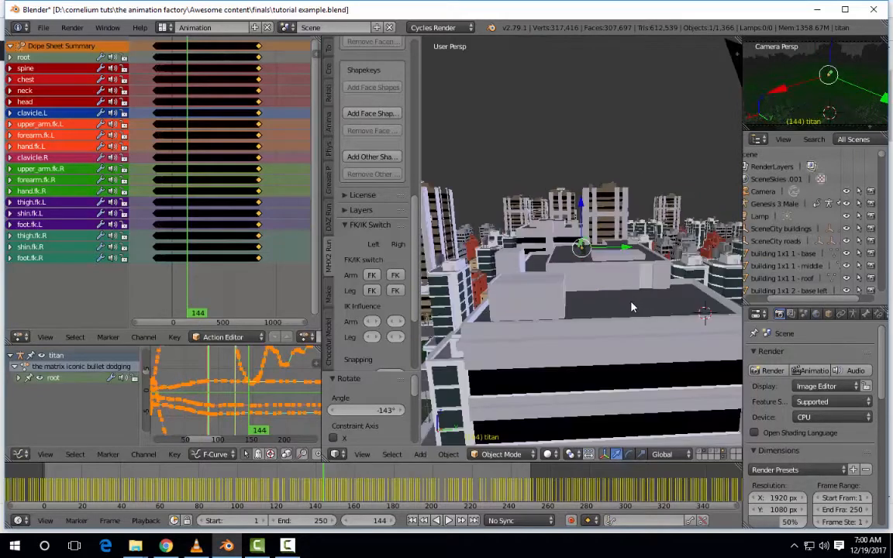
right_click(583, 254)
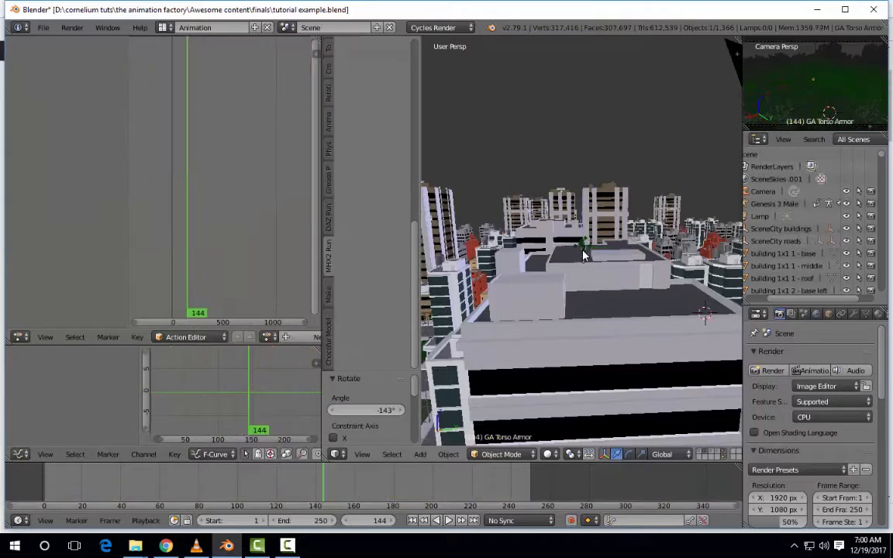
key("KP_Decimal")
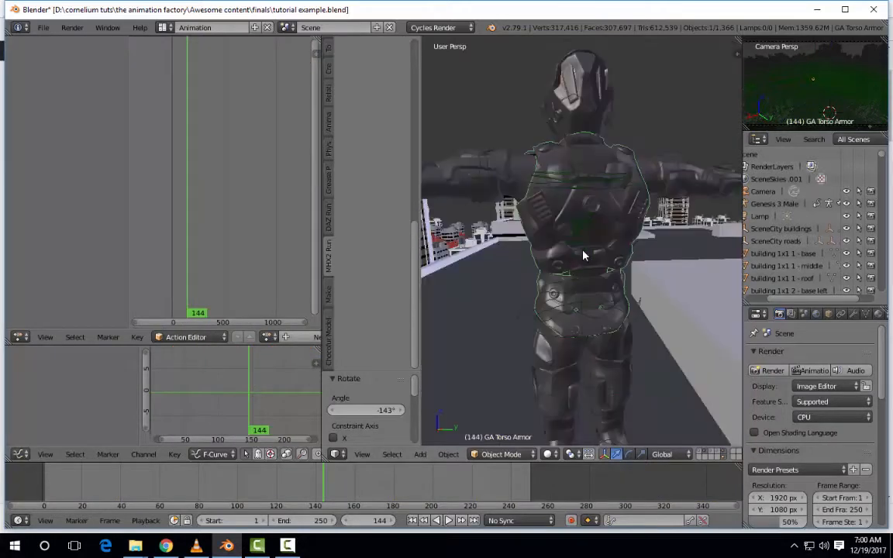
scroll(580, 272, "down", 2)
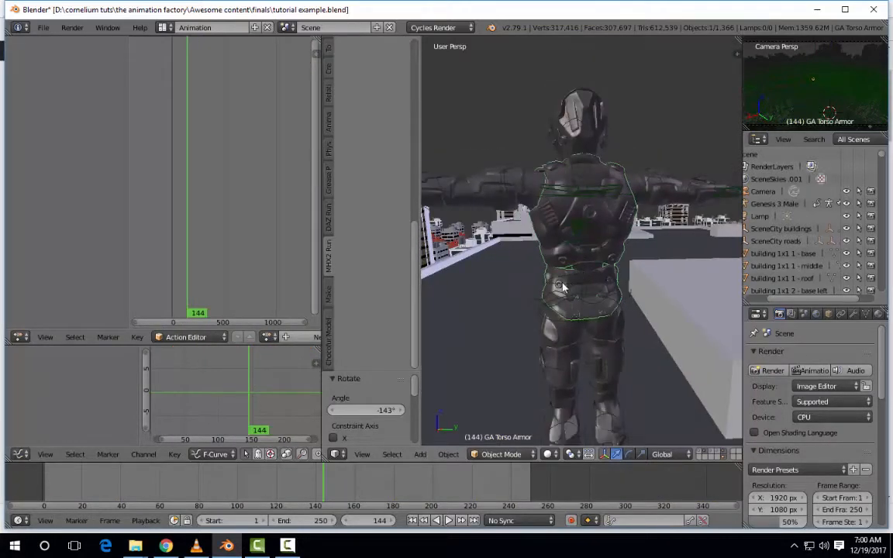
scroll(588, 273, "down", 3)
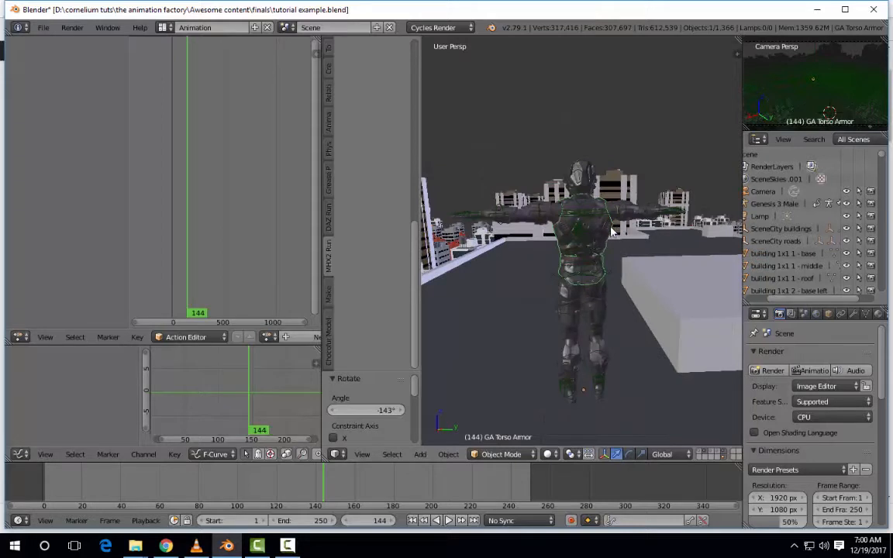
scroll(608, 233, "down", 1)
middle_click_drag(607, 232, 588, 243)
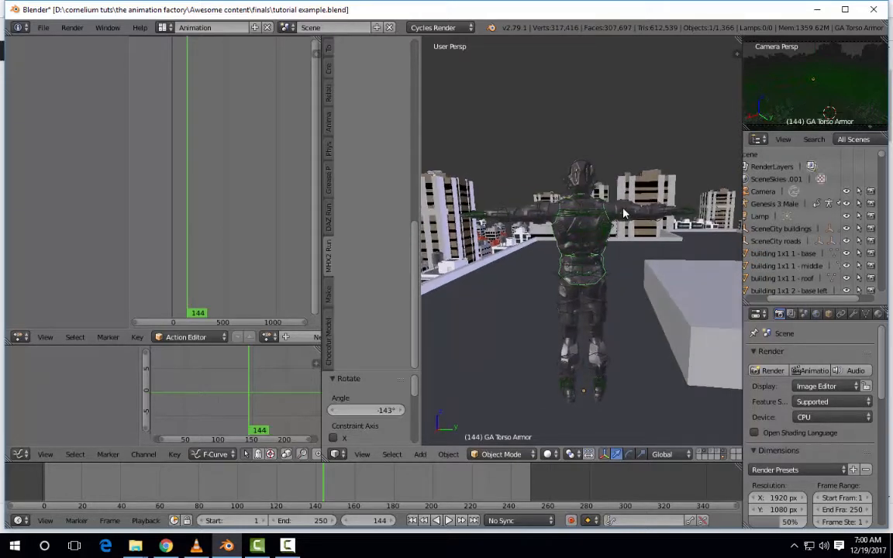
right_click(625, 212)
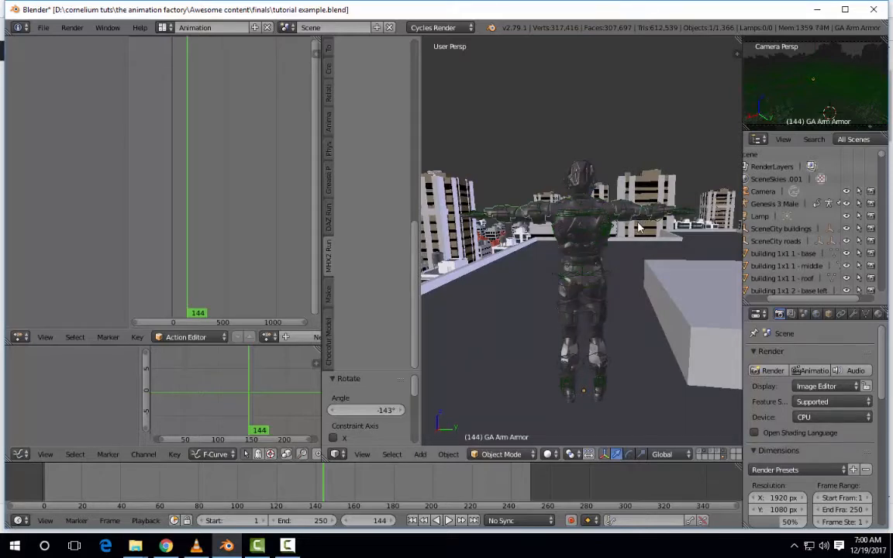
middle_click_drag(616, 239, 584, 261)
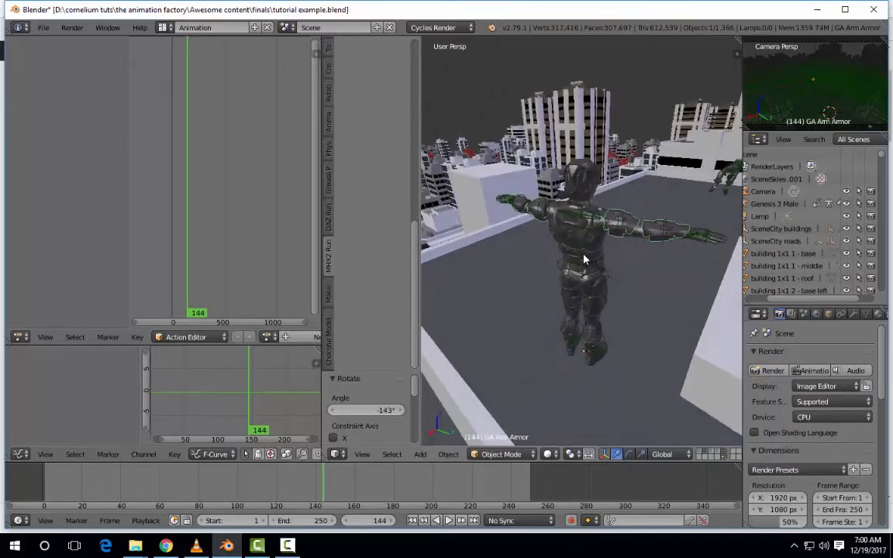
right_click(666, 229)
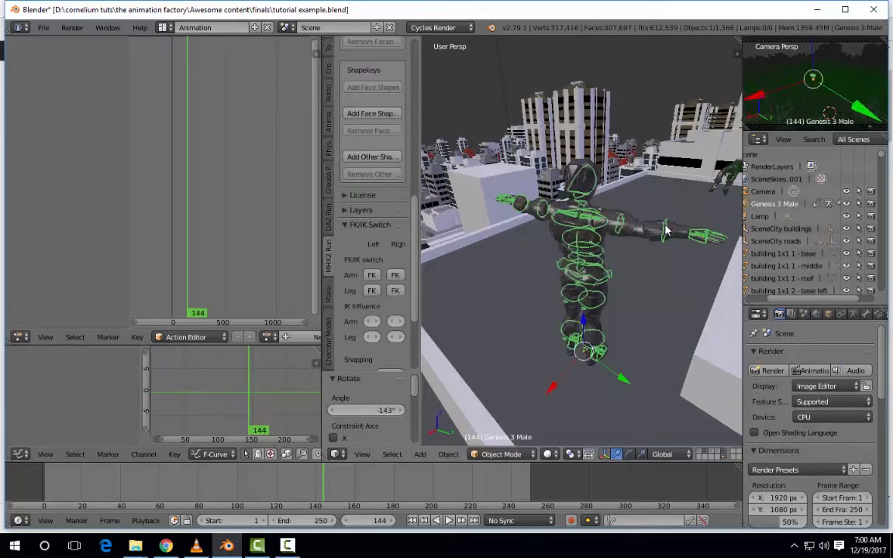
Switch both arms and both legs of the Genesis 3 Male rig from FK to IK
left_click(395, 276)
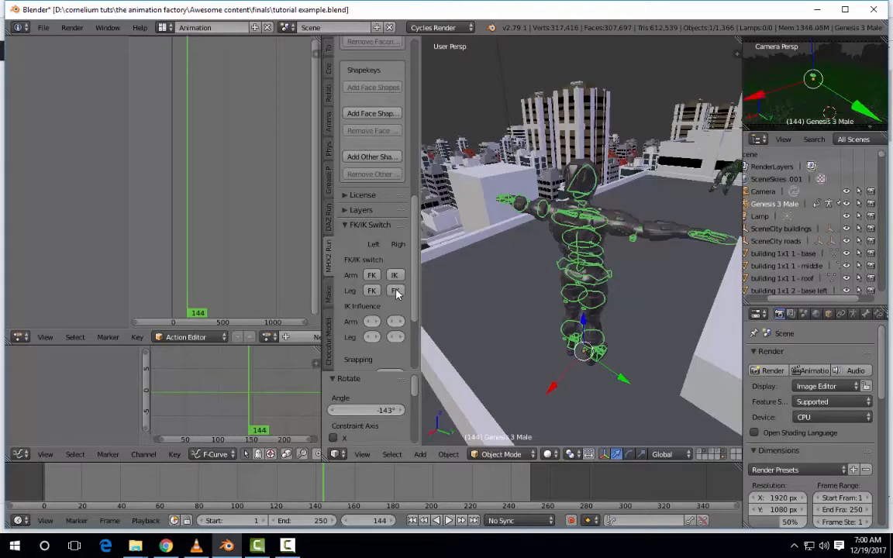
left_click(397, 291)
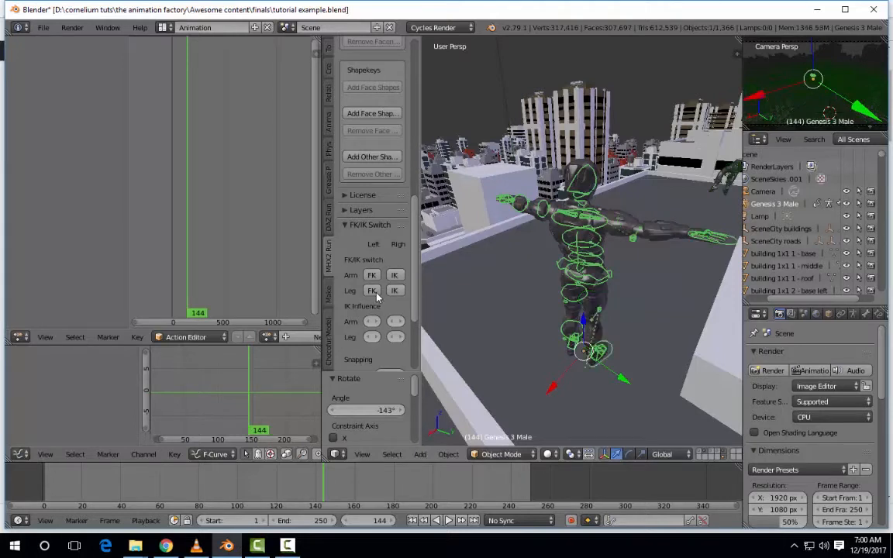
left_click(376, 294)
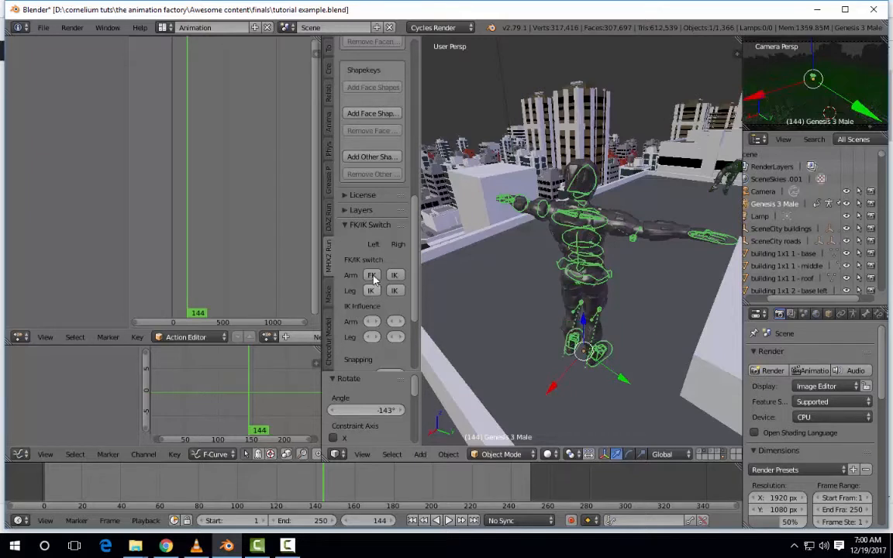
key("ctrl+z")
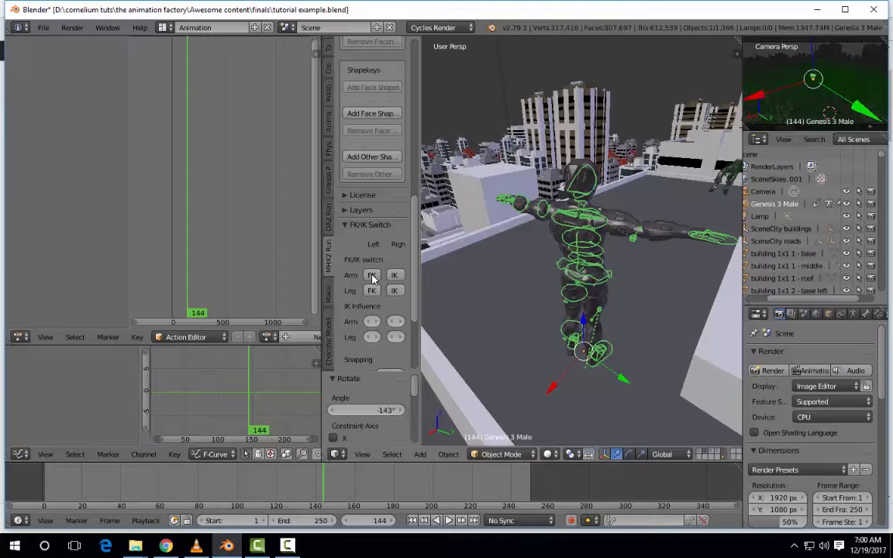
left_click(372, 277)
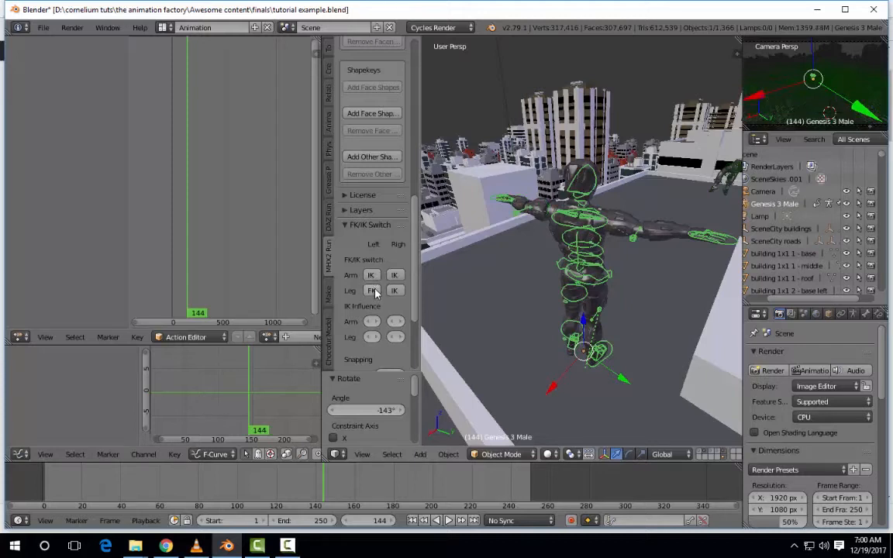
left_click(373, 291)
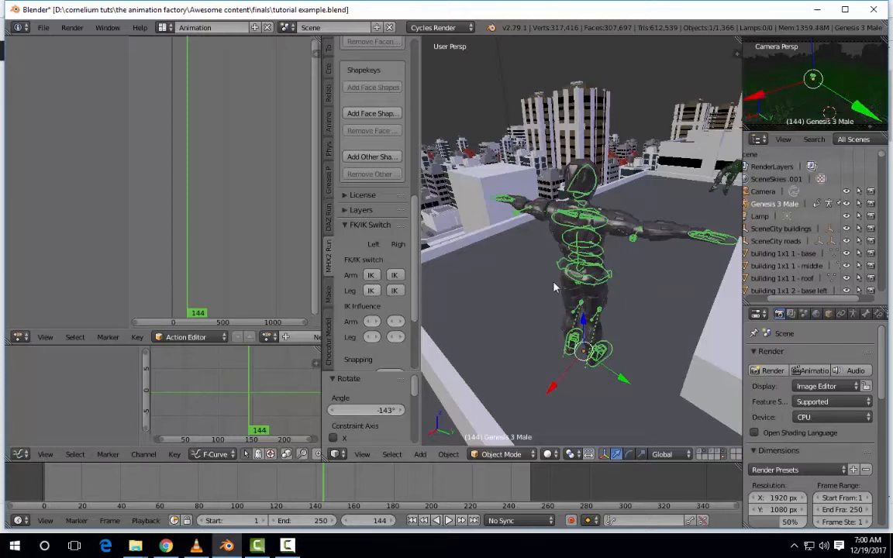
In Pose Mode, move the right hand's IK control about -0.019 along Y and rotate it about 79.6° around Z
key("ctrl+Tab")
right_click(727, 246)
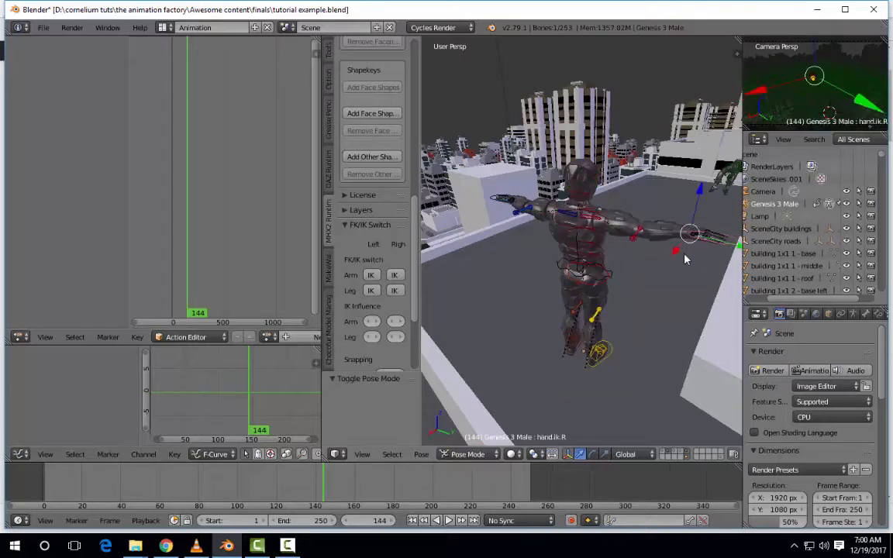
middle_click_drag(684, 251, 691, 252)
key("g")
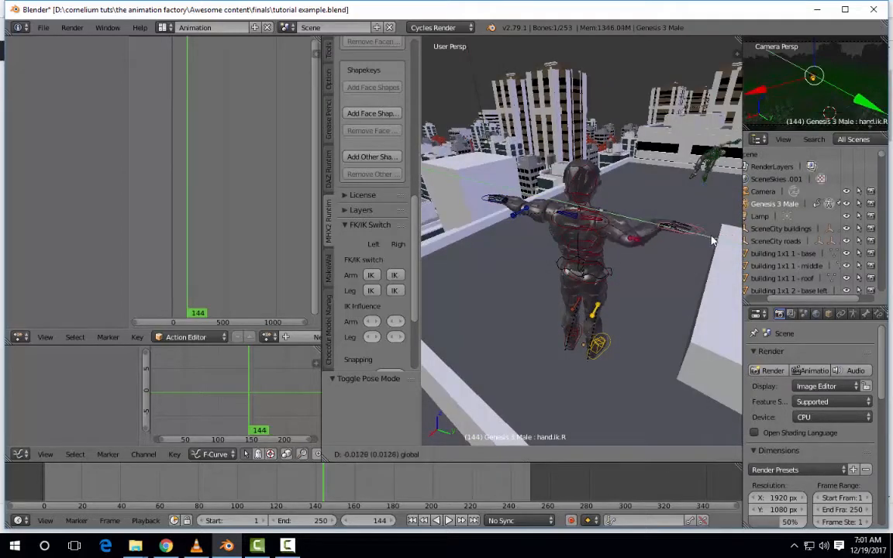
left_click(643, 250)
middle_click_drag(642, 251, 638, 259)
key("r")
key("z")
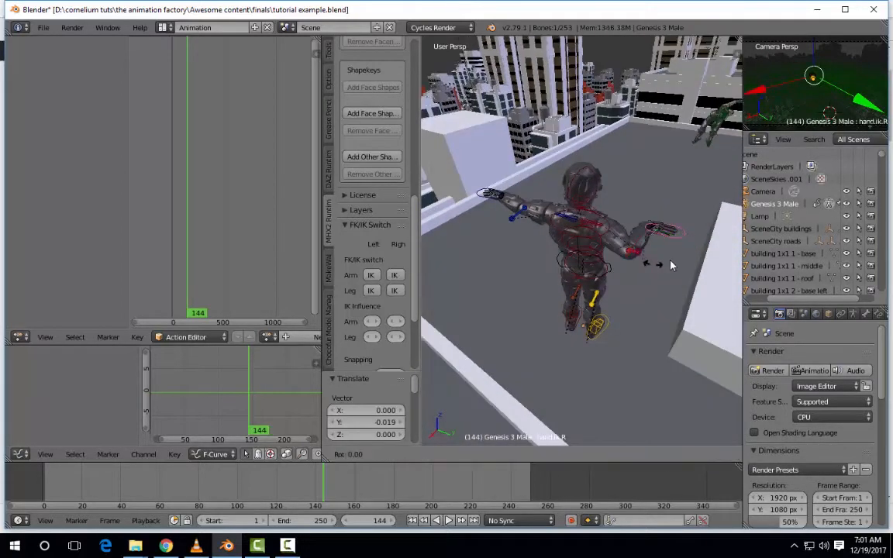
left_click(688, 241)
middle_click_drag(689, 245, 656, 217)
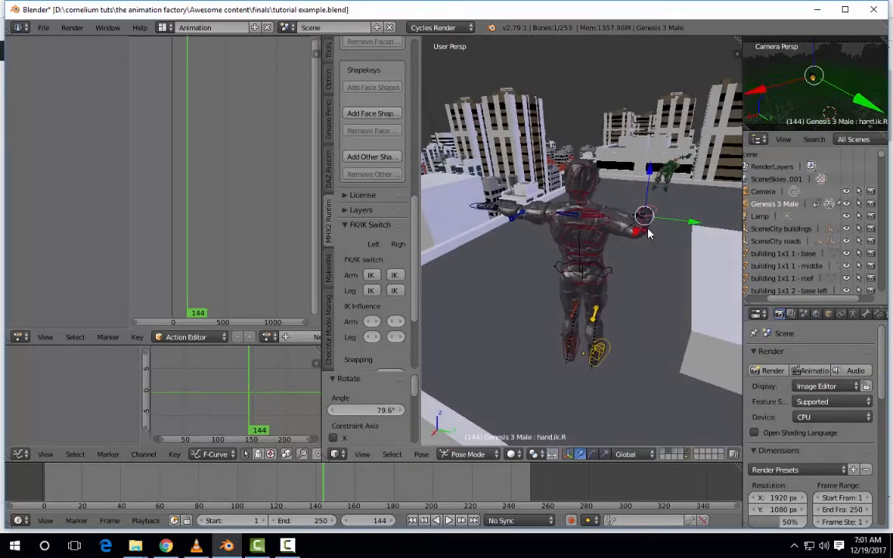
Lower the right arm's elbow control and shift it slightly inward along Y toward the body
right_click(647, 230)
left_click_drag(653, 197, 645, 231)
left_click_drag(691, 266, 673, 269)
scroll(655, 220, "up", 2)
middle_click_drag(649, 244, 676, 237)
Rotate the right hand's IK control about -58.8° around the X axis using the rotation manipulator
right_click(683, 204)
left_click(595, 456)
left_click_drag(732, 201, 727, 233)
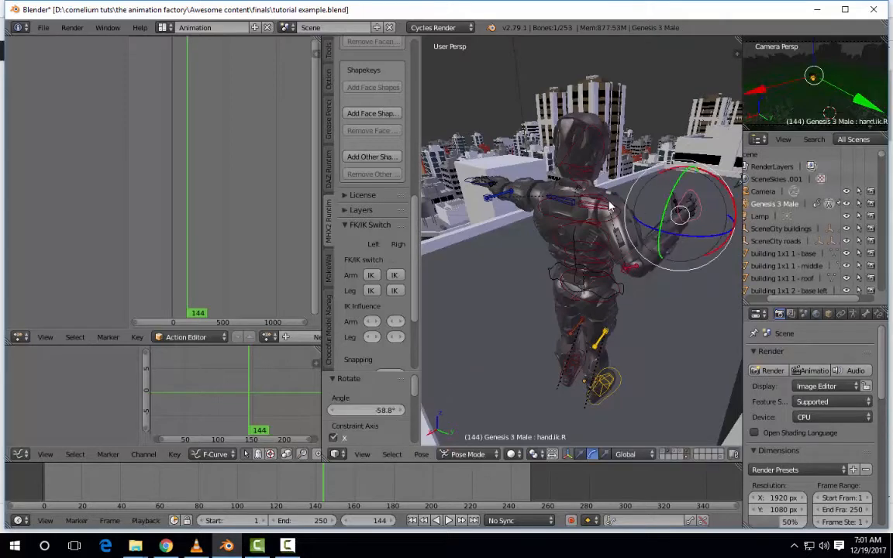
Lower the left hand's IK control beside the hip by about 0.008, 0.029, -0.043 and rotate it about 75.2° around X
middle_click_drag(726, 231, 652, 199)
right_click(426, 195)
middle_click_drag(499, 200, 466, 198)
key("g")
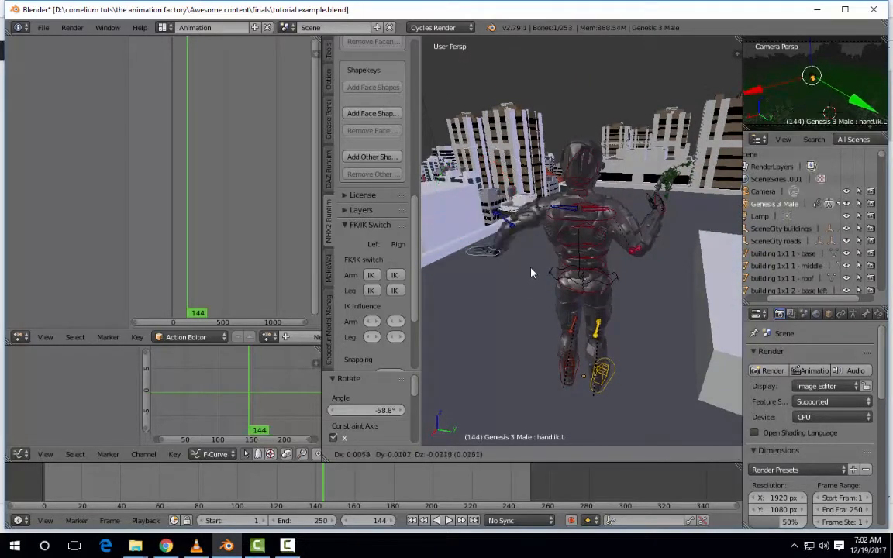
left_click(564, 320)
key("r")
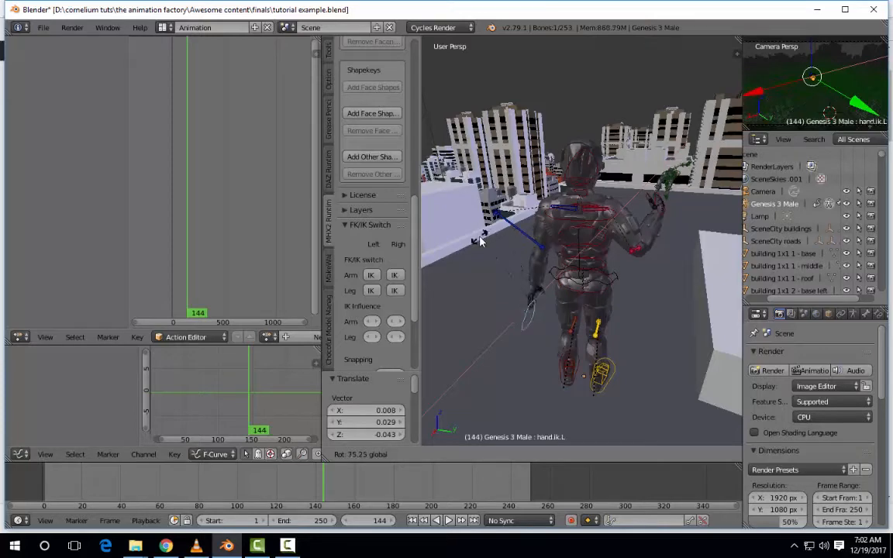
left_click(481, 241)
middle_click_drag(547, 247, 667, 208)
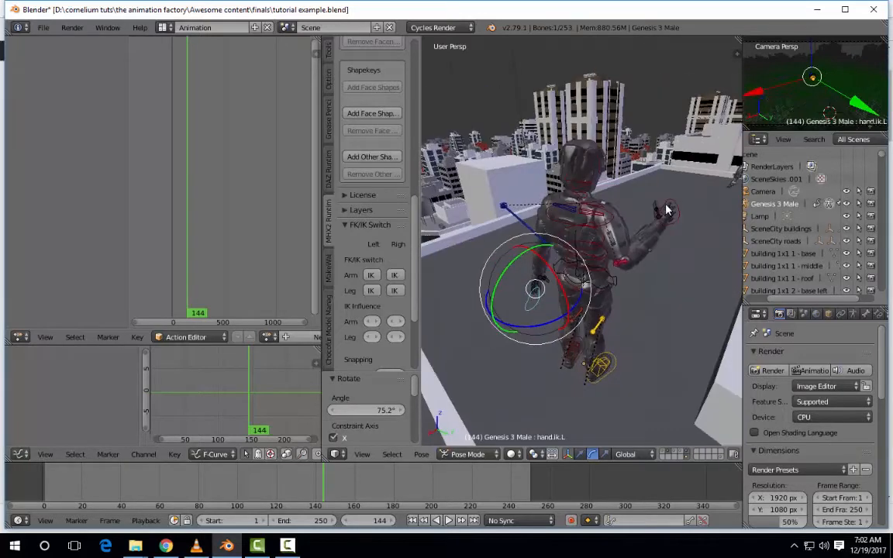
Move the right hand's IK control about -0.008 along Y and about -0.019 along X
right_click(666, 209)
key("g")
key("y")
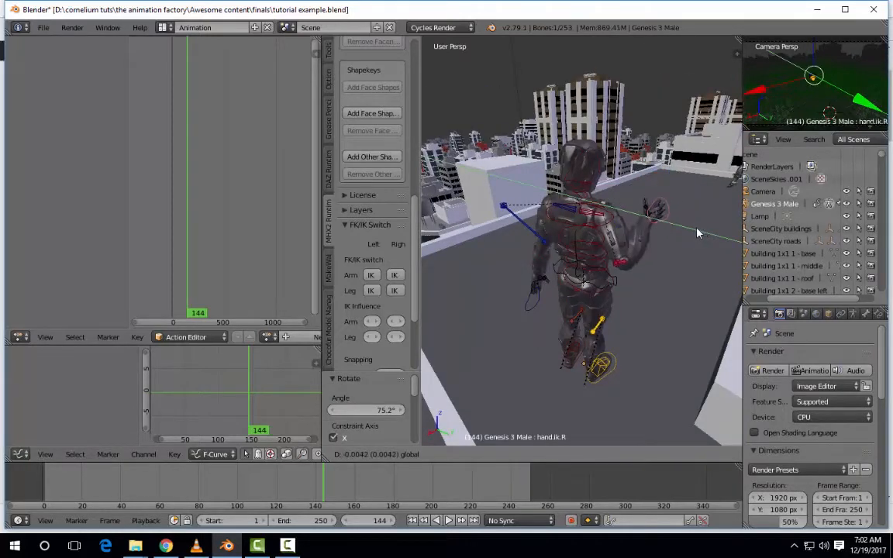
left_click(665, 230)
key("g")
key("x")
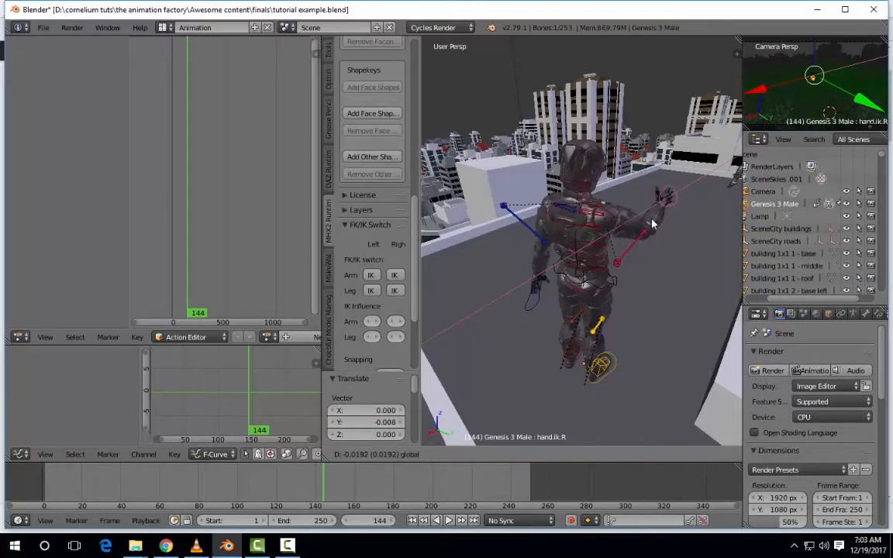
left_click(632, 225)
Curl the right hand's middle, ring and pinky fingers by rotating their controls together about -104°
key("KP_Decimal")
middle_click_drag(547, 274, 571, 212)
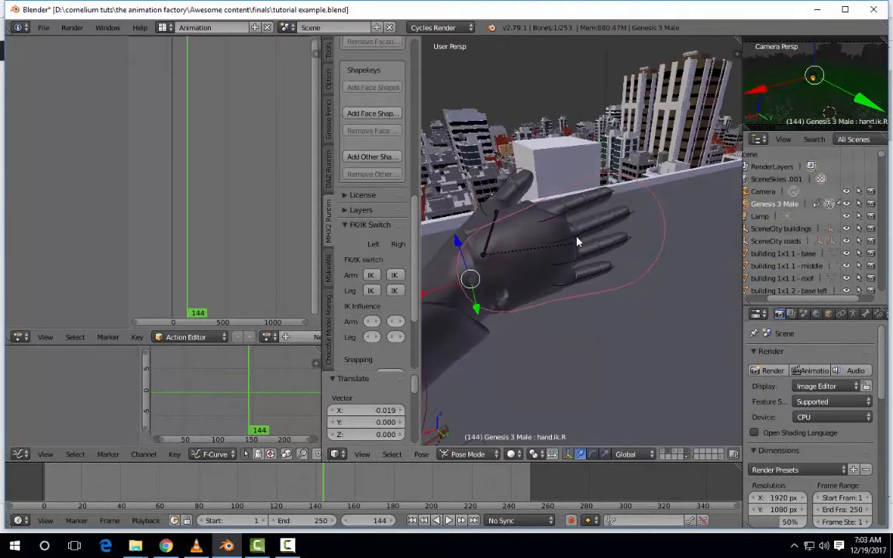
right_click(577, 237)
right_click(568, 264, "shift")
right_click(603, 294, "shift")
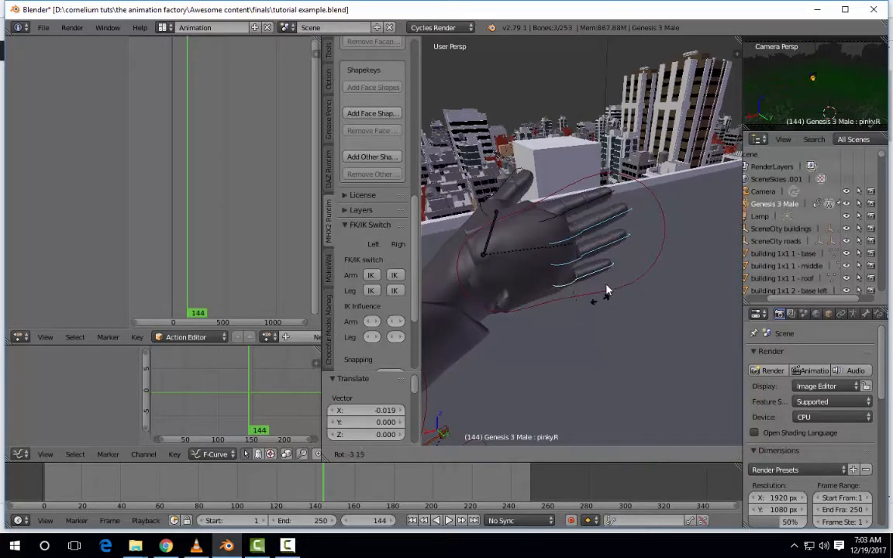
key("r")
left_click(601, 240)
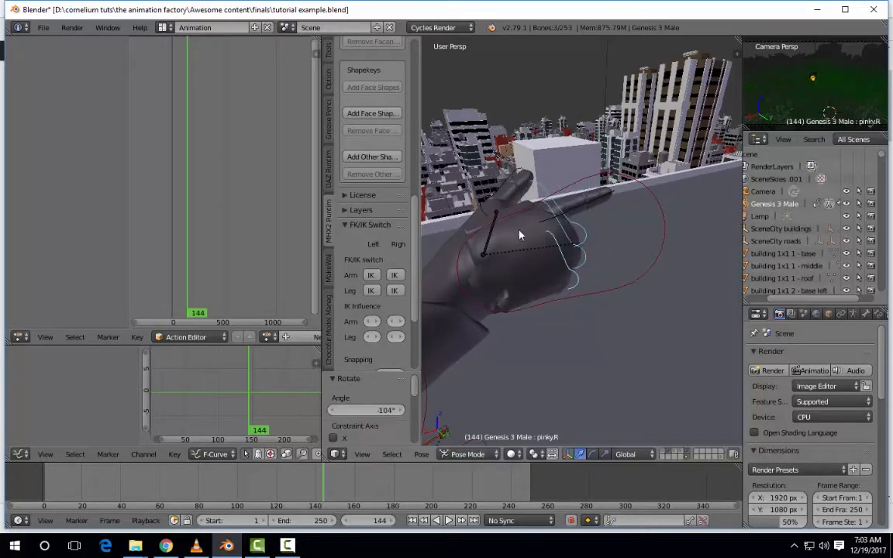
Rotate the right hand's selected middle, ring and pinky finger controls together by about 49.5°
middle_click_drag(583, 244, 654, 238)
middle_click_drag(554, 291, 667, 369)
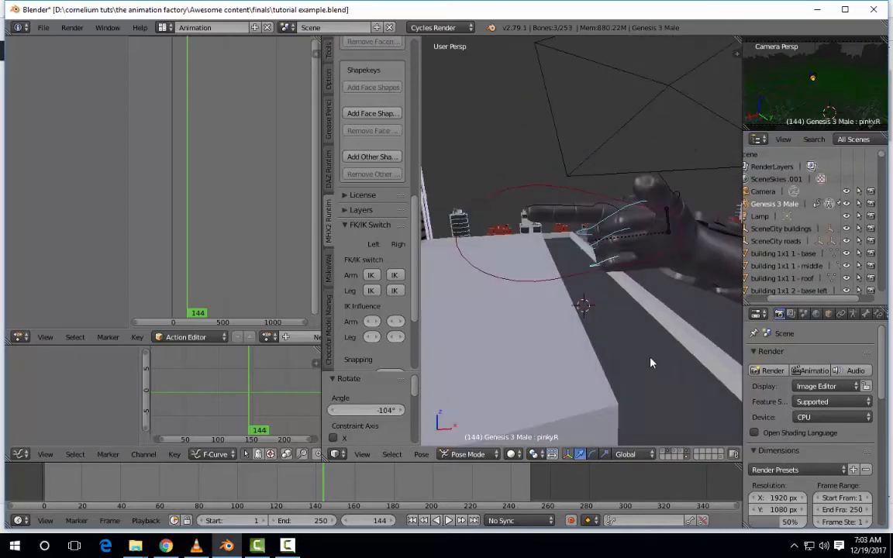
key("r")
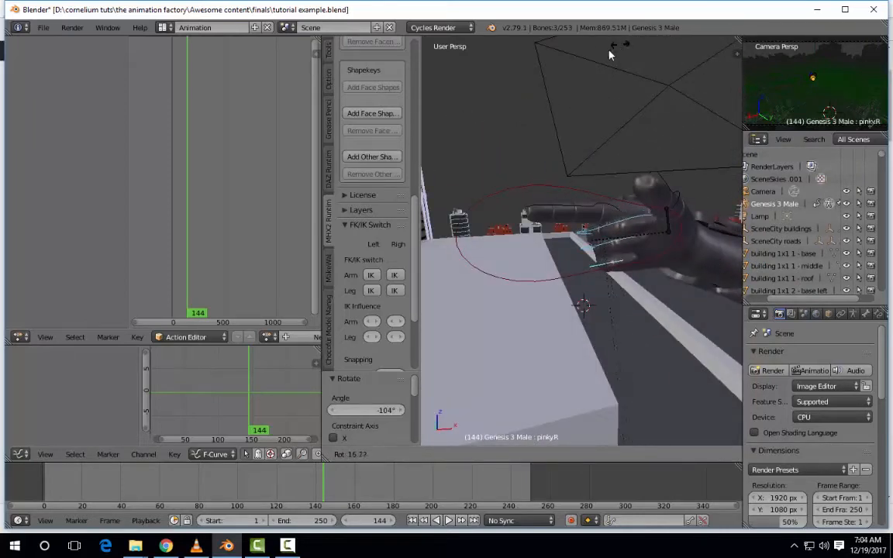
left_click(532, 395)
Rotate the standing character's right hand IK control about -14° around a single global axis
middle_click_drag(594, 343, 513, 281)
right_click(563, 245)
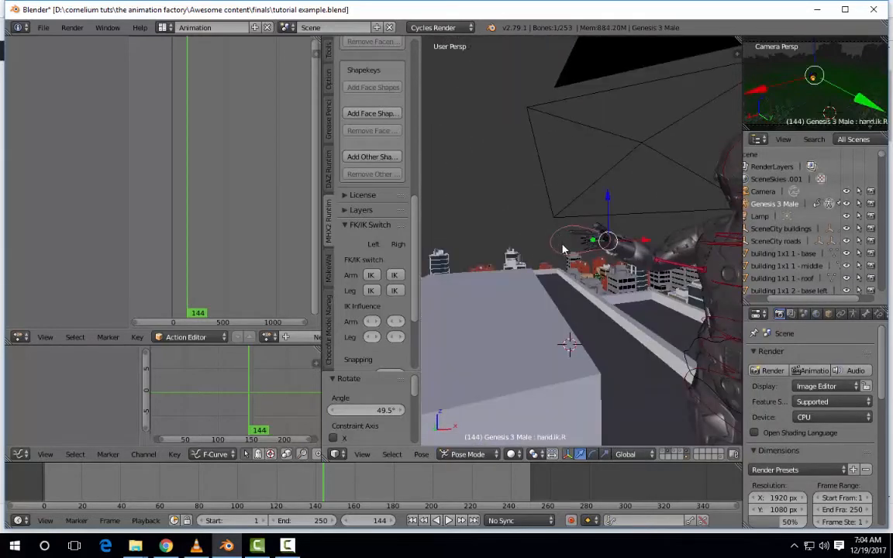
scroll(565, 248, "down", 3)
middle_click_drag(570, 249, 709, 271)
key("r")
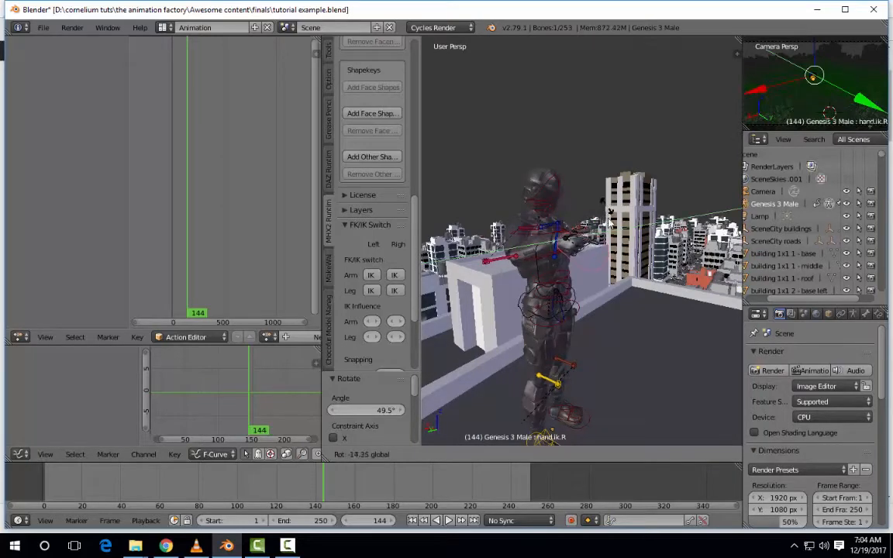
left_click(608, 220)
Shift the right hand's IK control about -0.005 along X and save the blend file
middle_click_drag(608, 222, 623, 348)
key("g")
left_click(643, 280)
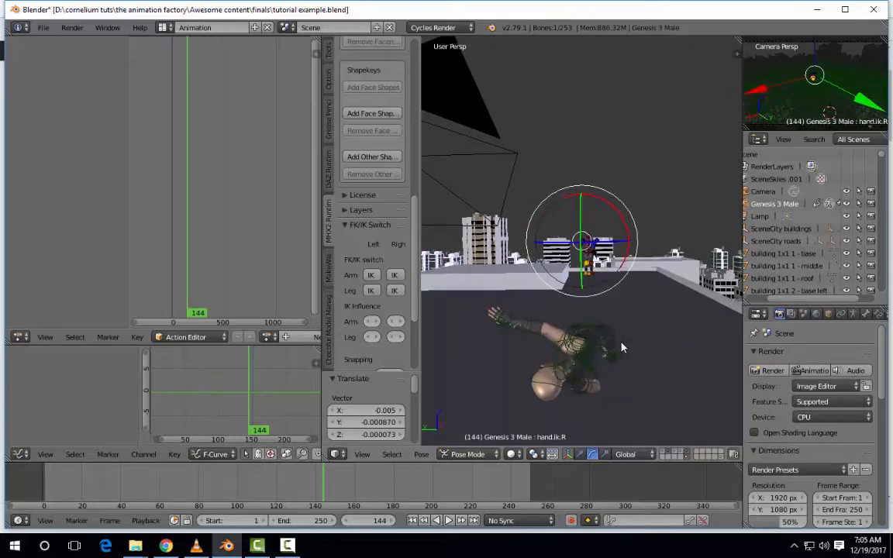
key("ctrl+s")
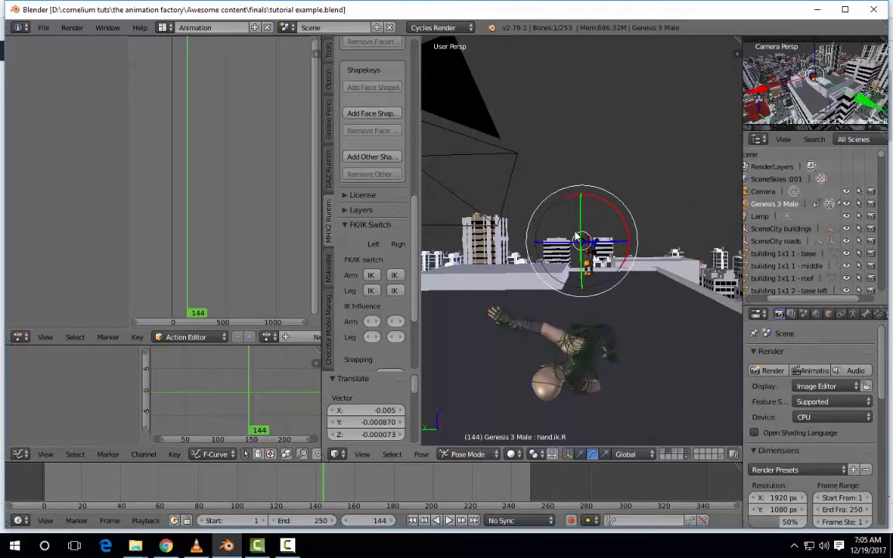
Select the scene camera above the rooftop, leaving the armature's Pose Mode for Object Mode
scroll(573, 238, "up", 3)
middle_click_drag(576, 240, 572, 246)
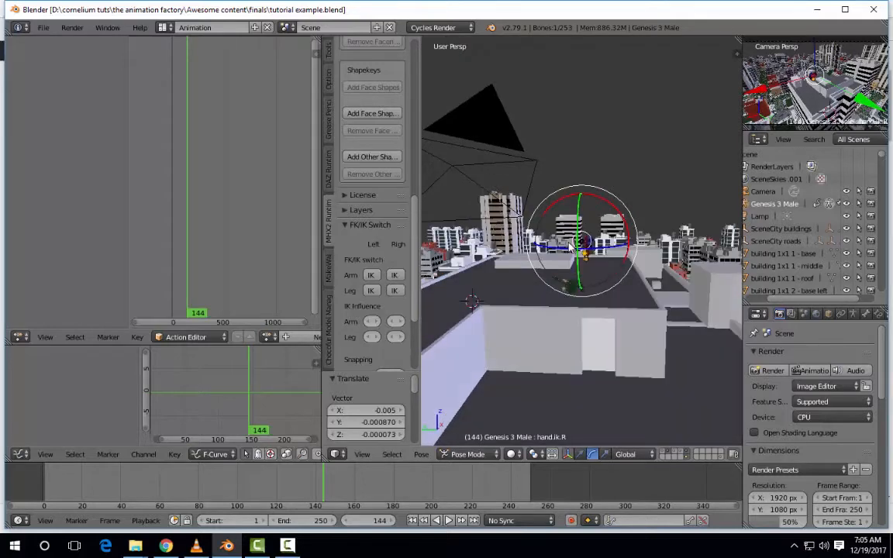
right_click(483, 138)
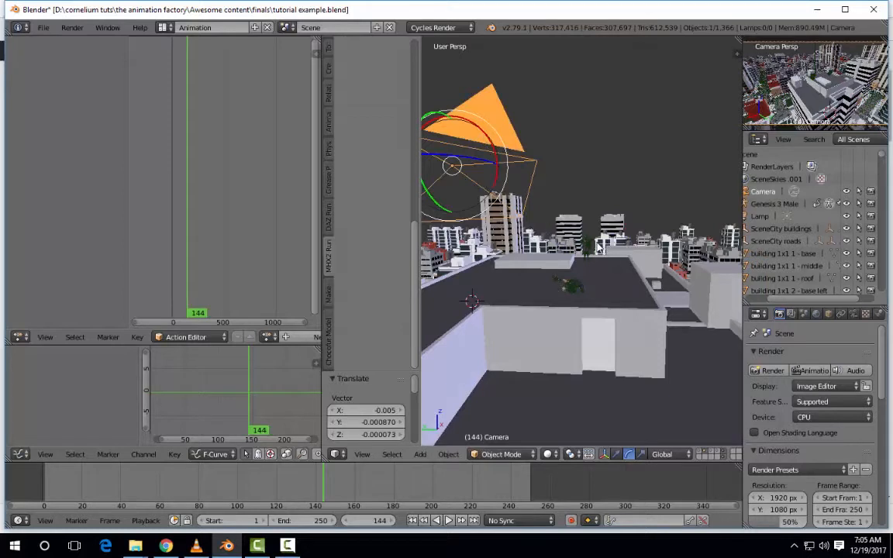
middle_click_drag(591, 268, 590, 280)
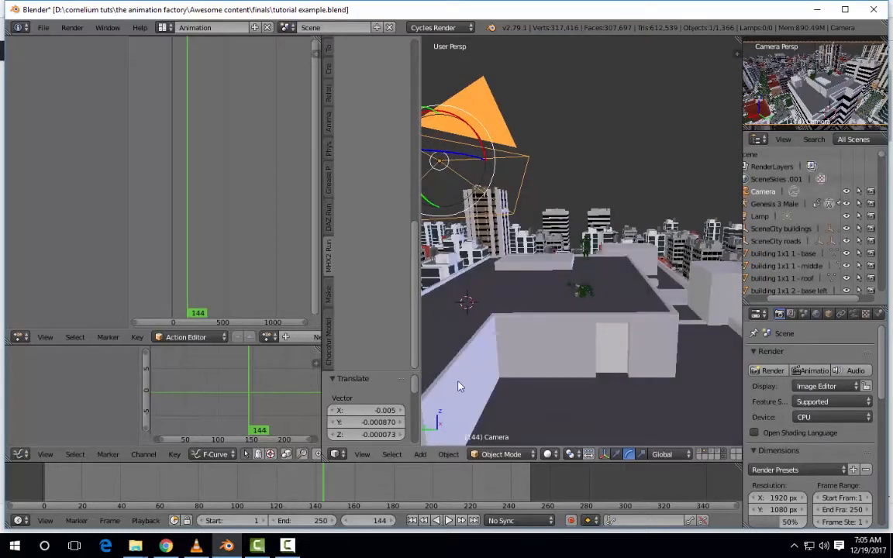
Switch to VLC media player and replay the reference clip's camera move around the dodge, pausing at about 00:25
left_click(197, 546)
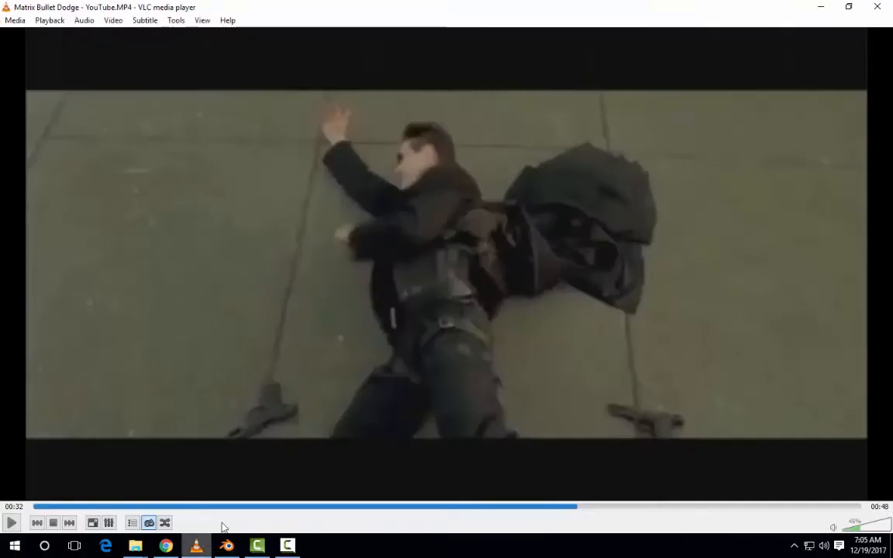
left_click(462, 508)
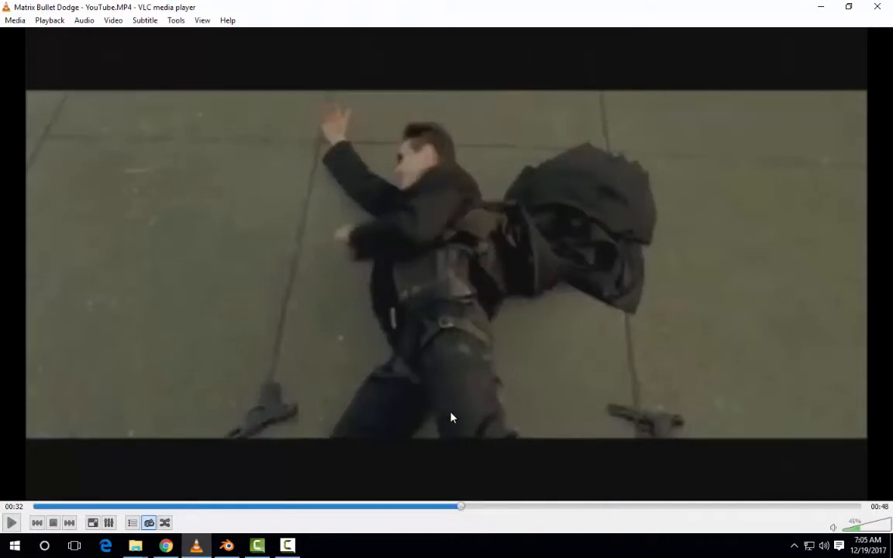
key("space")
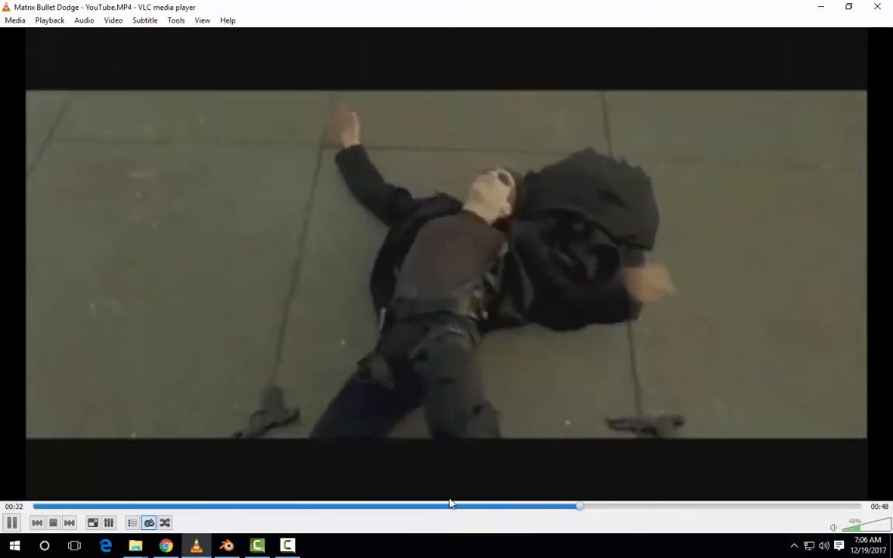
left_click(453, 508)
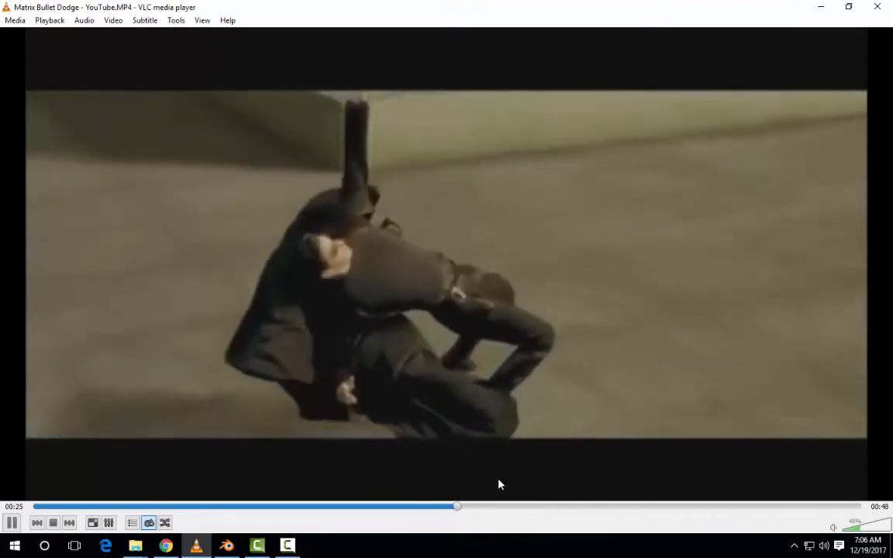
key("space")
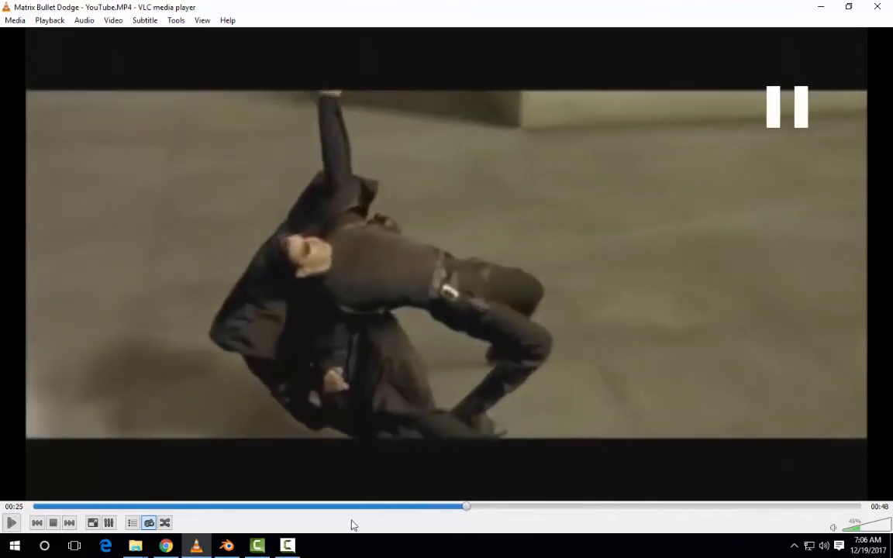
Switch back to Blender and add a mesh circle with 32 vertices and radius 1.000 at the 3D cursor
left_click(227, 546)
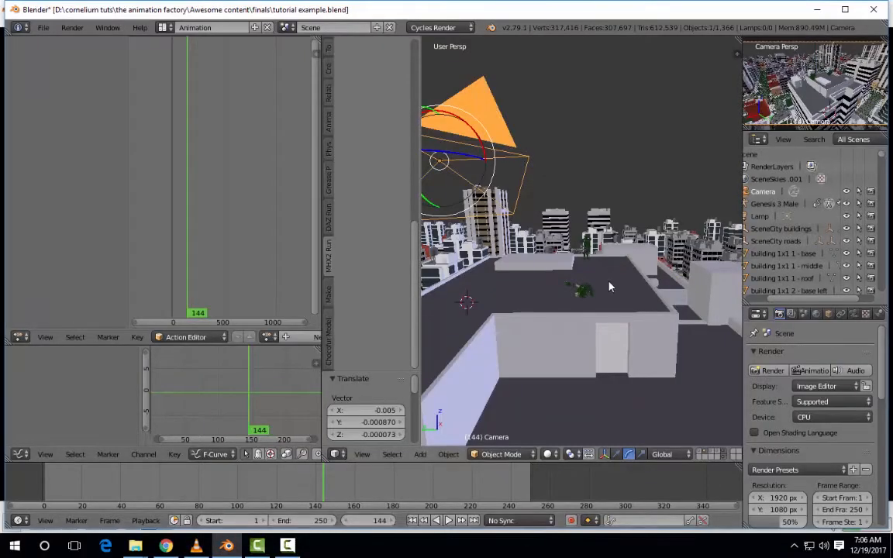
middle_click_drag(609, 287, 615, 289)
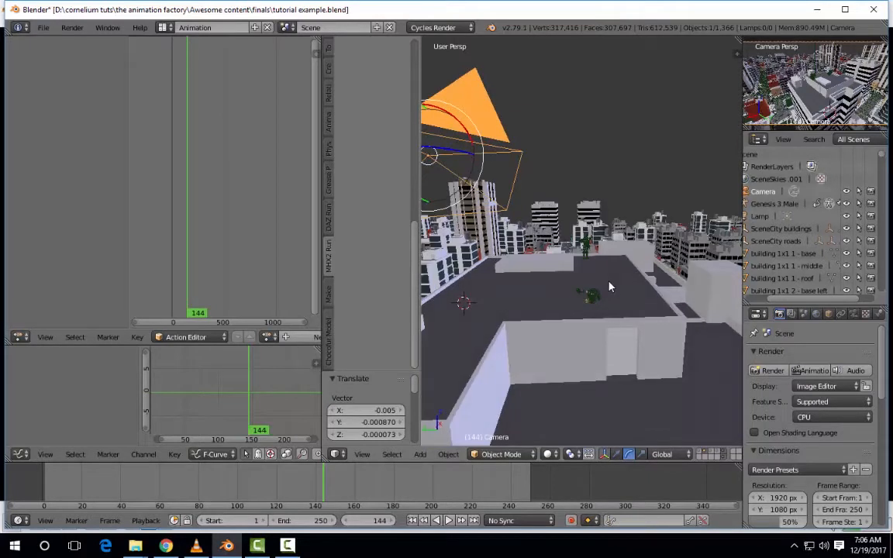
key("shift+a")
mouse_move(610, 287)
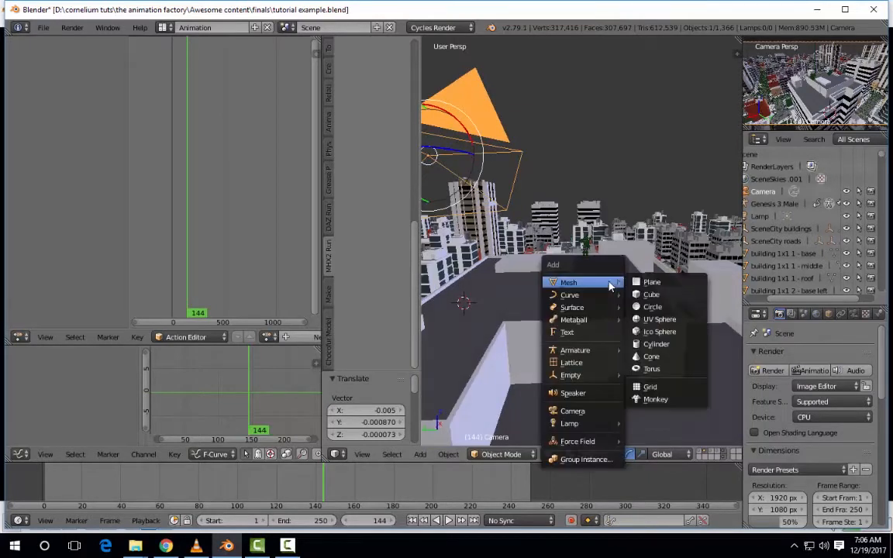
left_click(653, 307)
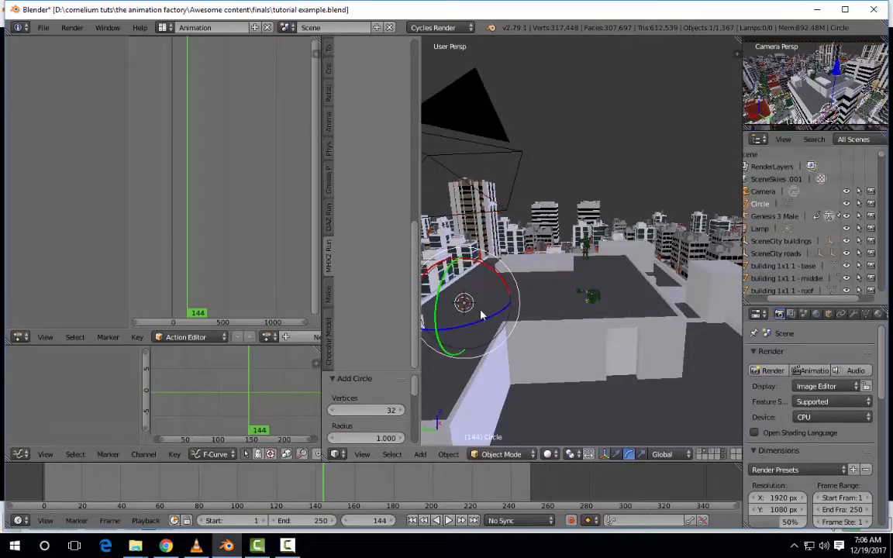
key("z")
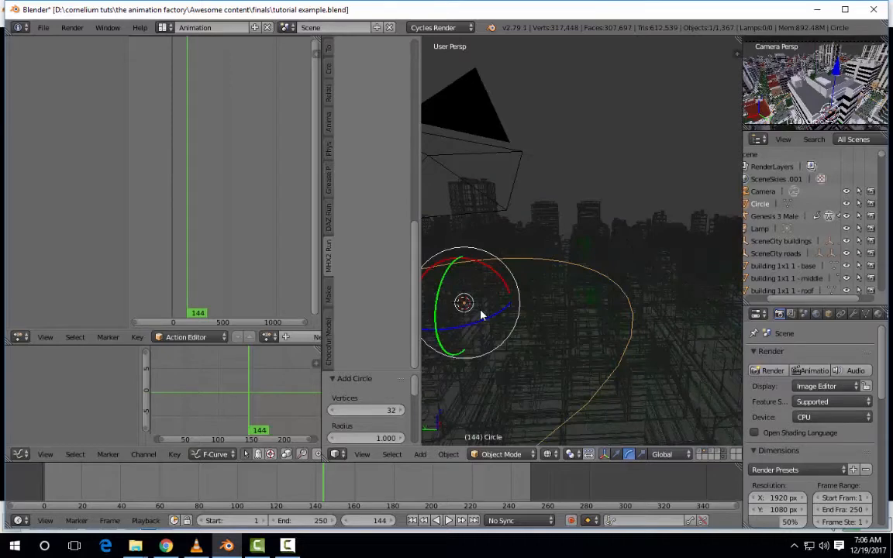
key("z")
Move the circle about -0.709 along the Y axis over the rooftop building, using the translate manipulator
scroll(496, 318, "down", 5)
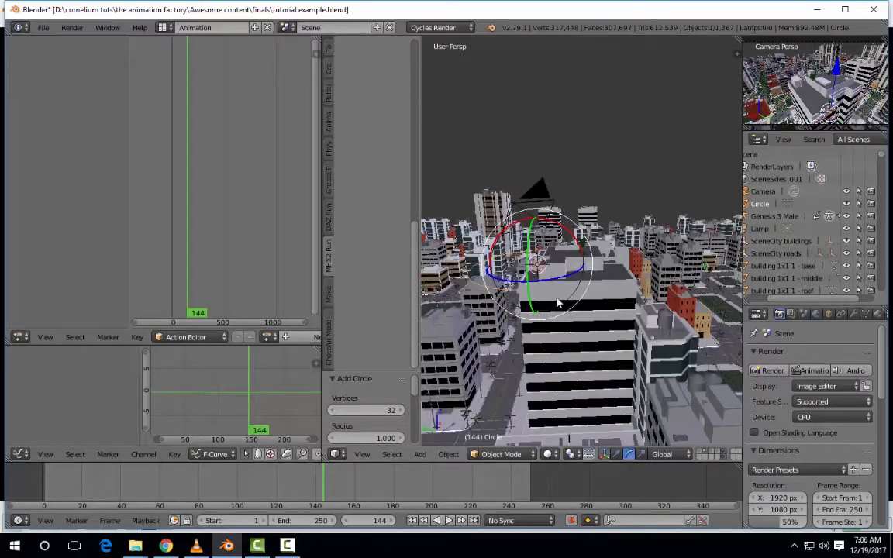
scroll(573, 301, "down", 1)
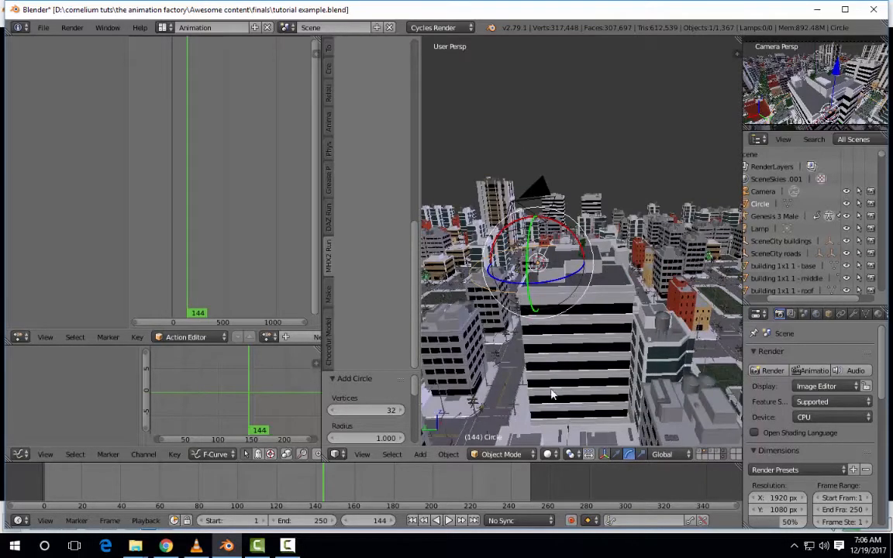
left_click(616, 455)
key("g")
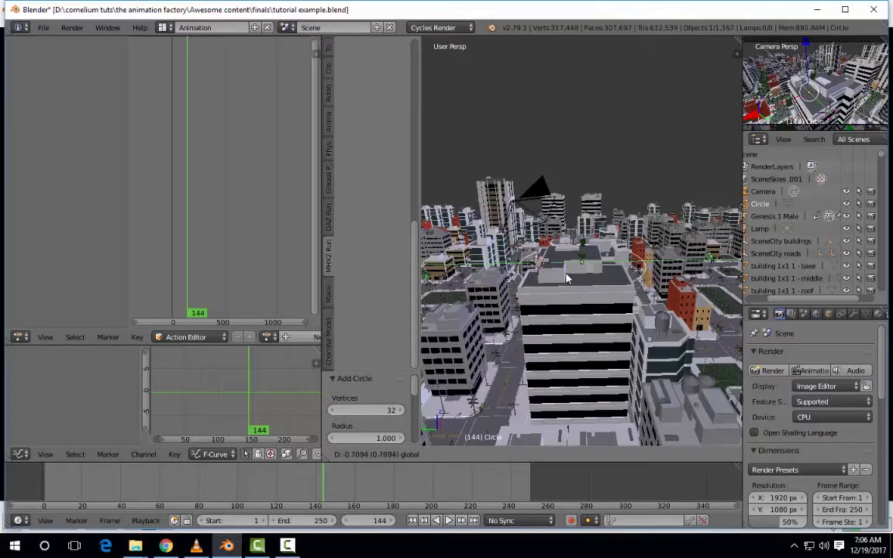
left_click(566, 279)
Move the circle about -0.385 along X and raise it about 0.163 along Z
middle_click_drag(577, 288, 614, 250)
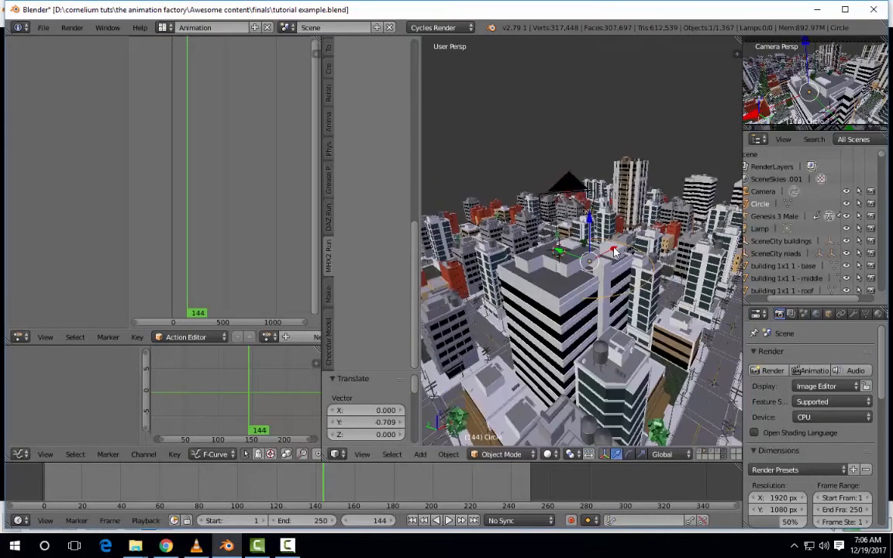
left_click(613, 253)
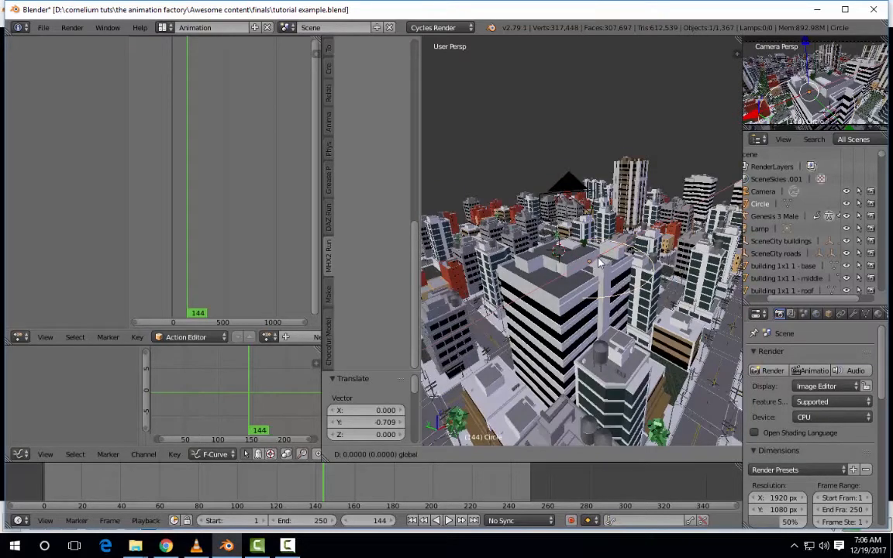
left_click_drag(599, 263, 593, 266)
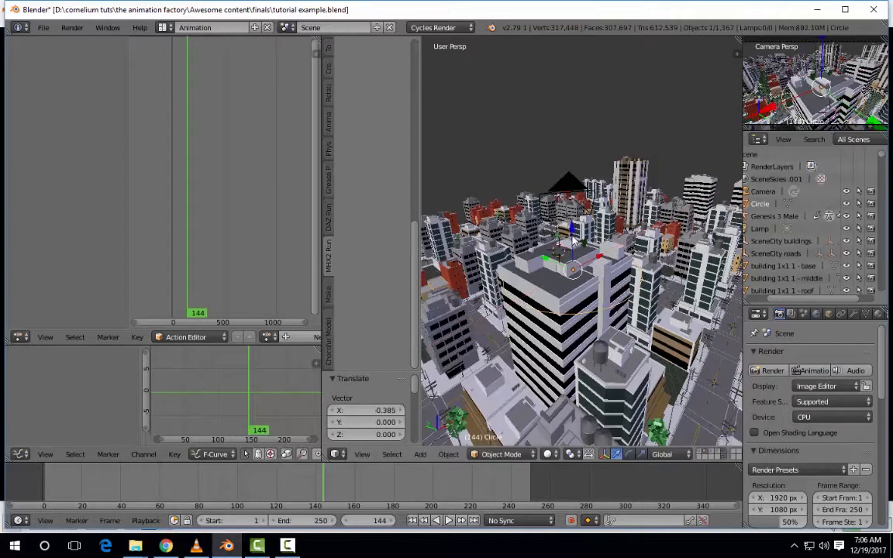
left_click_drag(571, 228, 570, 220)
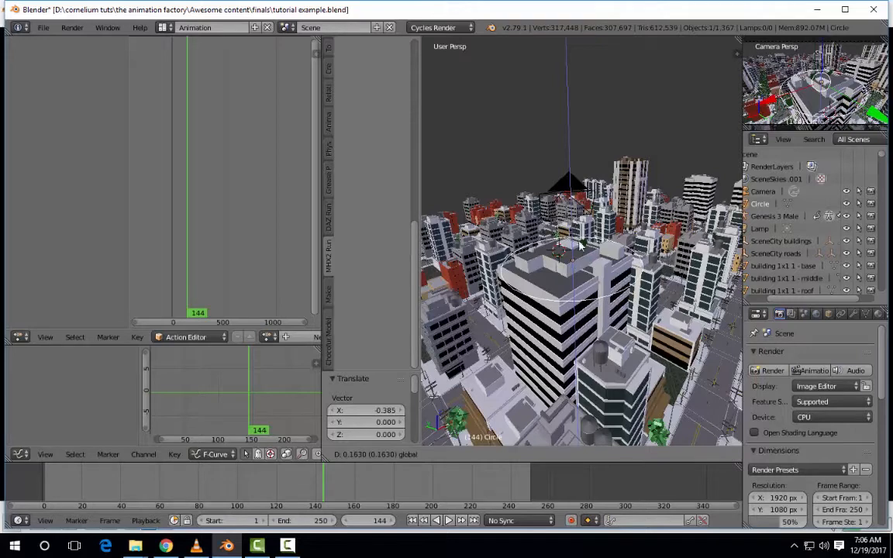
left_click_drag(580, 277, 579, 277)
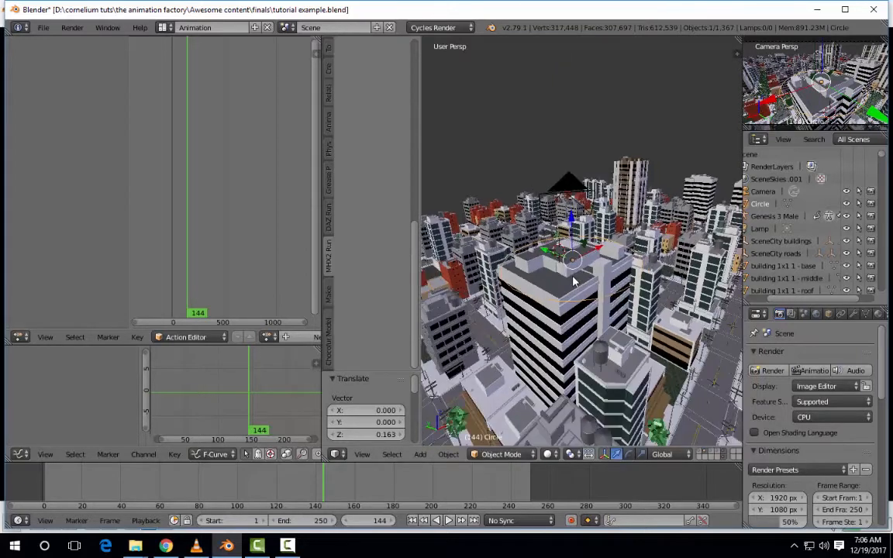
Fine-tune the circle's position by about -0.123 along X and 0.151 along Y
scroll(564, 274, "up", 5)
middle_click_drag(557, 288, 589, 297)
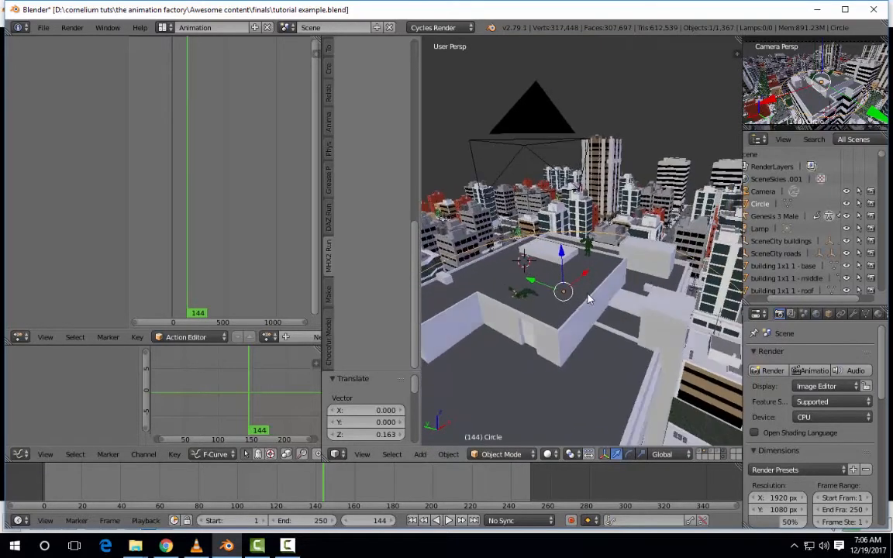
key("g")
key("x")
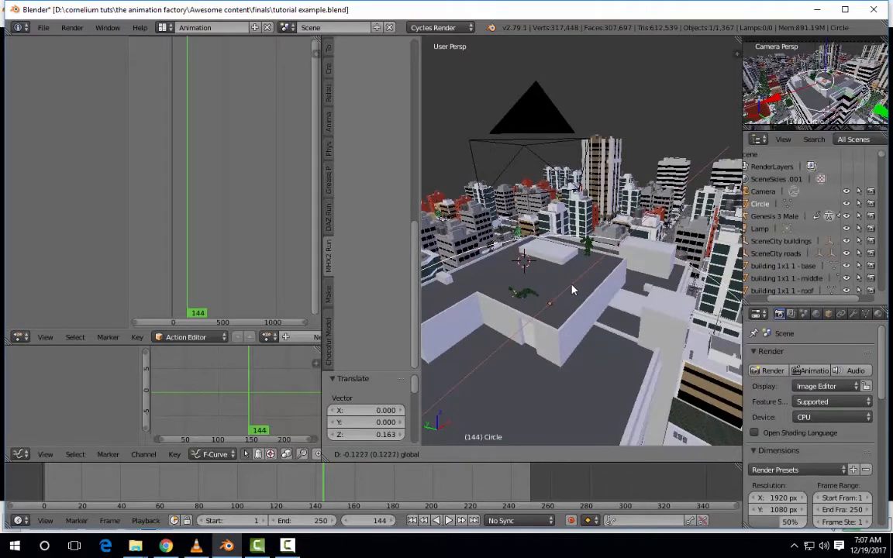
left_click(574, 290)
key("g")
key("y")
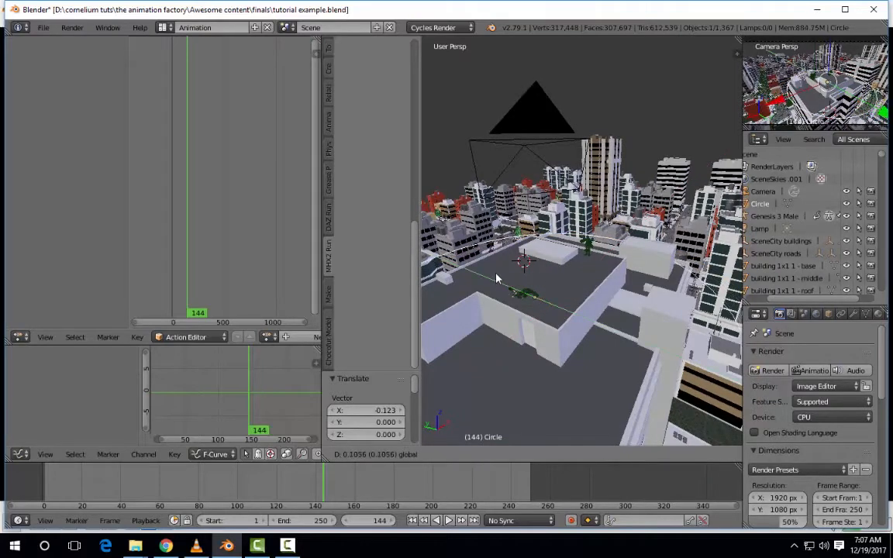
left_click(529, 275)
Examine the circle's placement around the building from the top view in wireframe and solid shading
key("KP_Decimal")
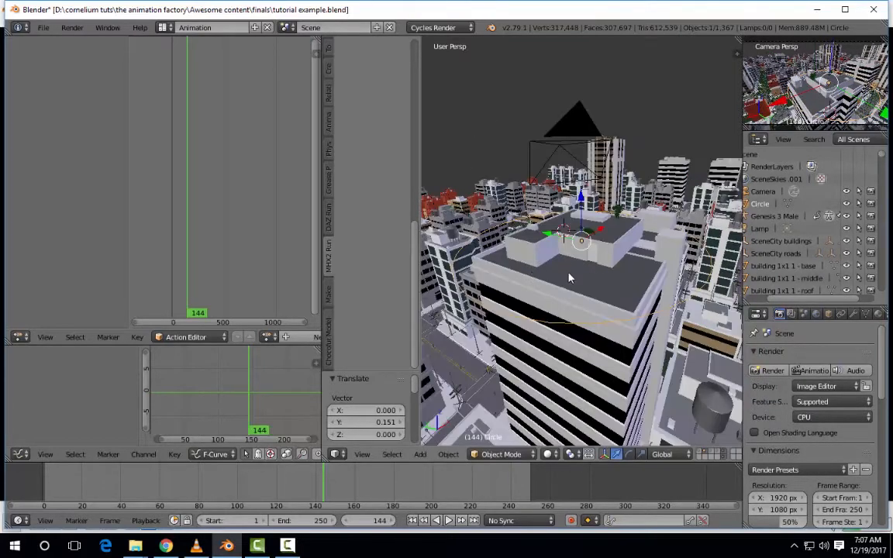
scroll(571, 276, "up", 7)
middle_click_drag(597, 266, 612, 280)
key("KP_7")
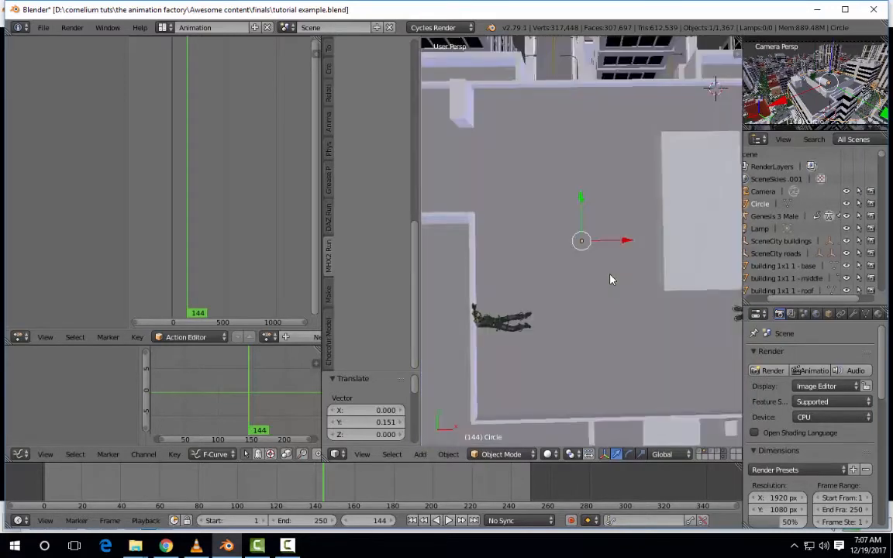
key("z")
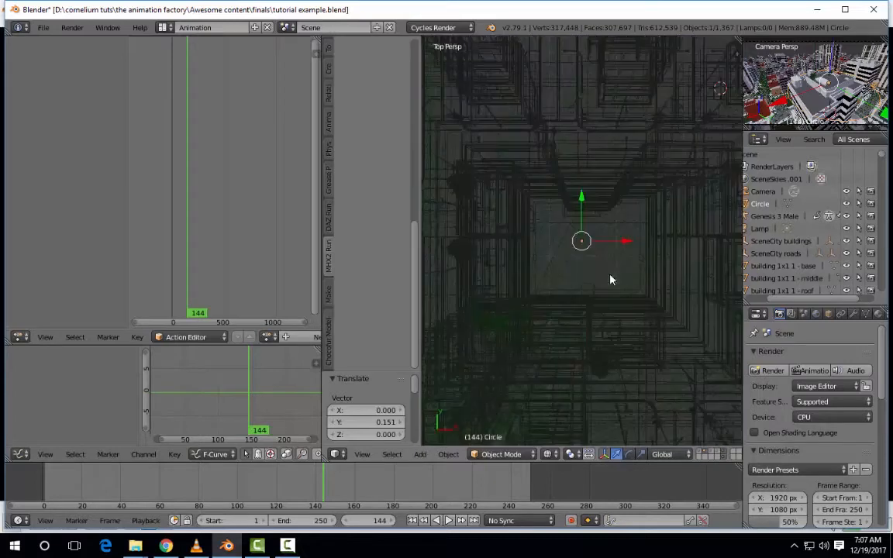
scroll(575, 324, "down", 8)
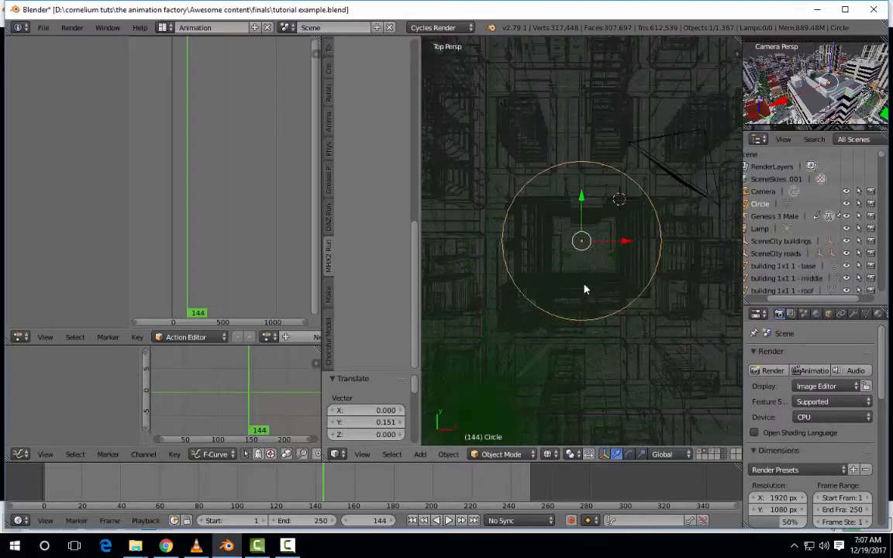
key("z")
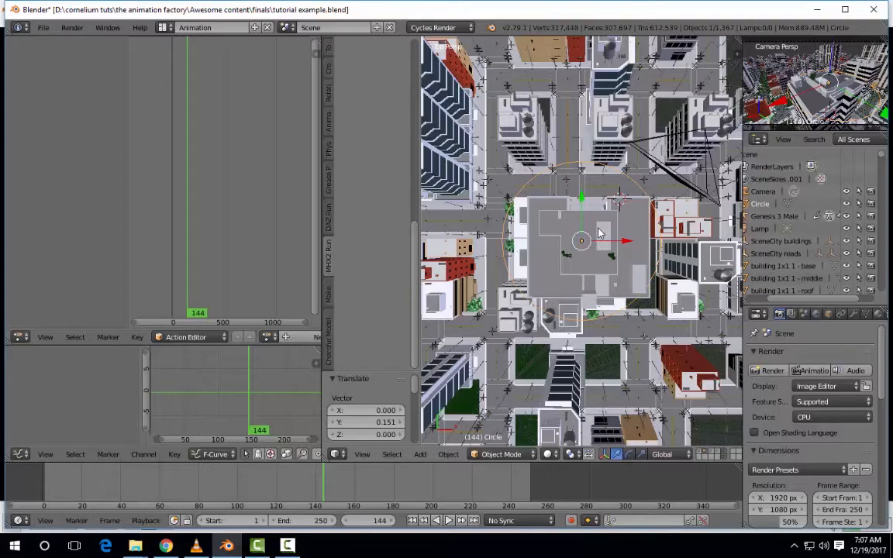
Move the circle about -0.187 along X and -0.163 along Y, and raise it about 0.149 along Z
key("g")
key("shift+z")
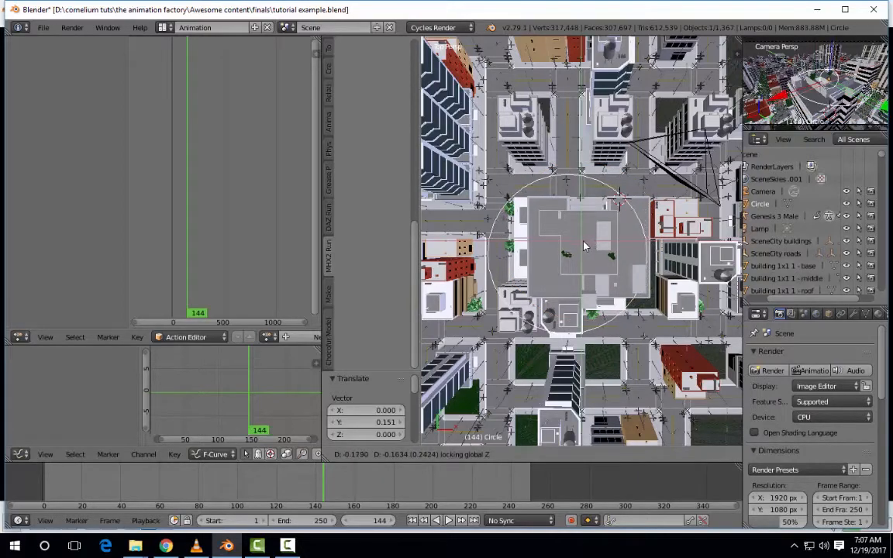
left_click(577, 250)
middle_click_drag(566, 253, 587, 203)
key("g")
key("z")
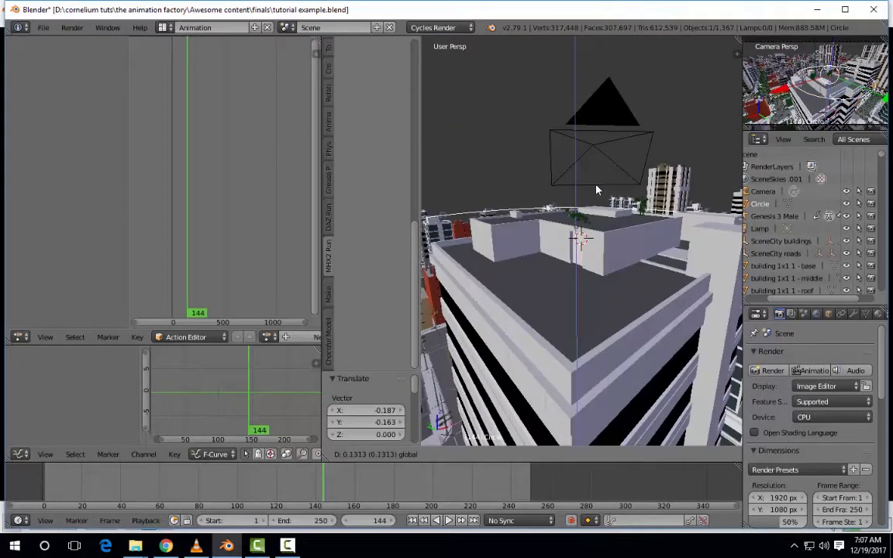
left_click(601, 186)
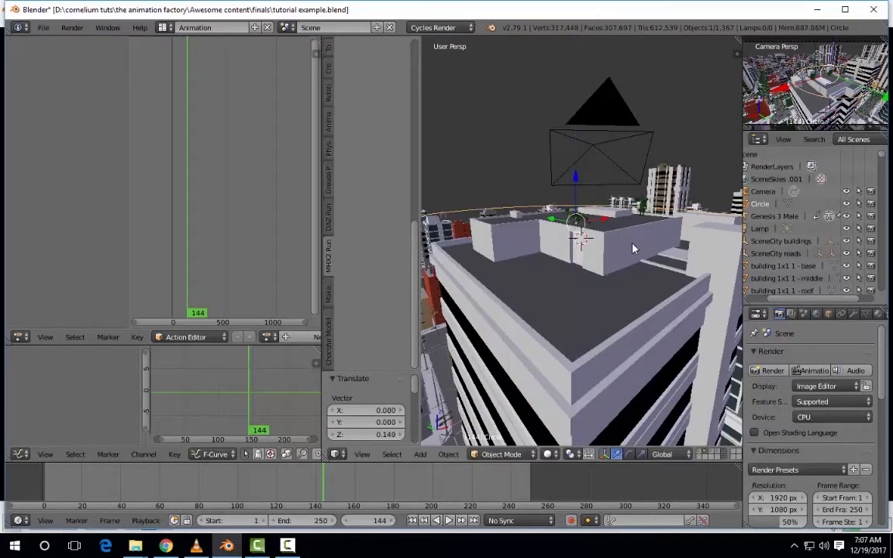
Scale the circle down to about 0.304 of its size so it surrounds the dodging character on the rooftop
middle_click_drag(633, 248, 633, 252)
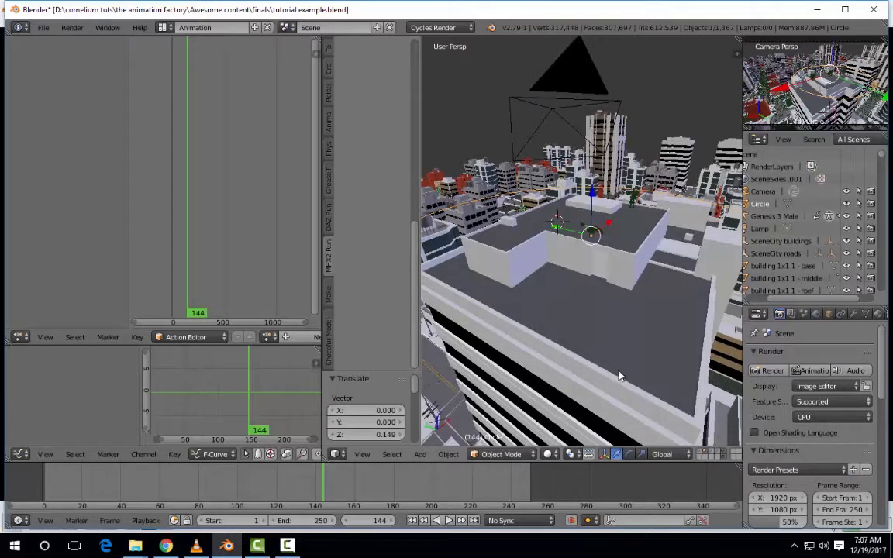
key("s")
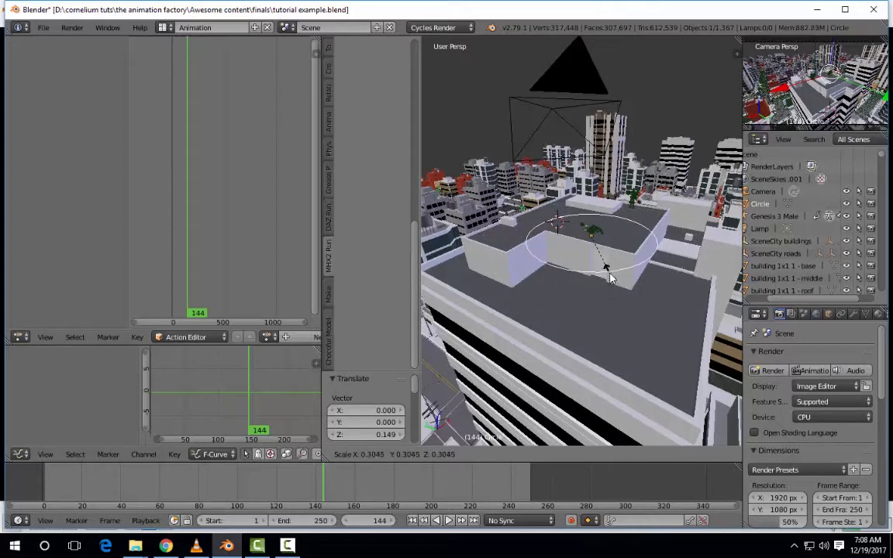
left_click(609, 278)
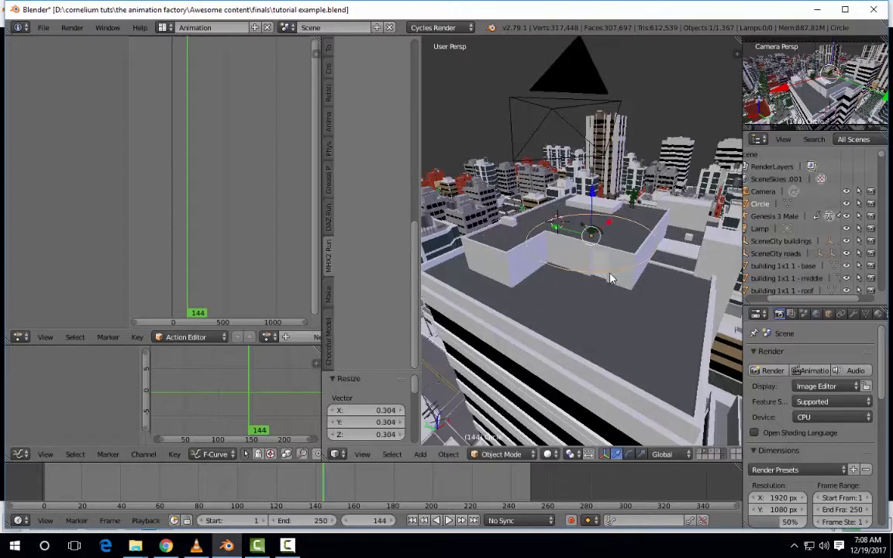
Parent the camera to the circle using the Object parenting type
middle_click_drag(623, 282, 629, 284)
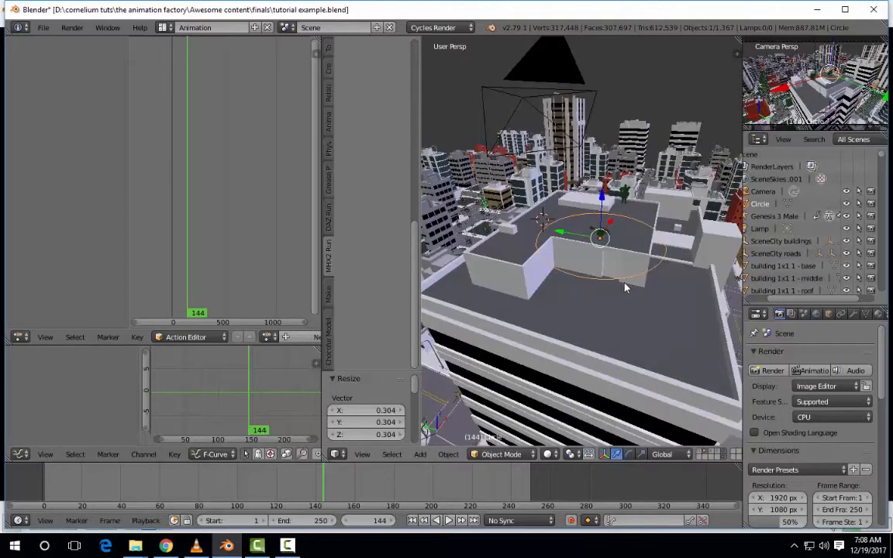
right_click(539, 76, "shift")
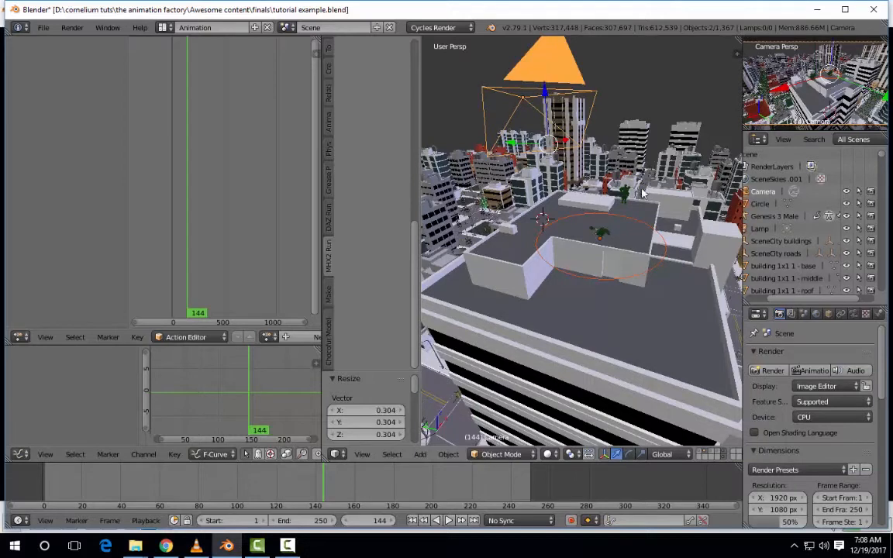
right_click(635, 277, "shift")
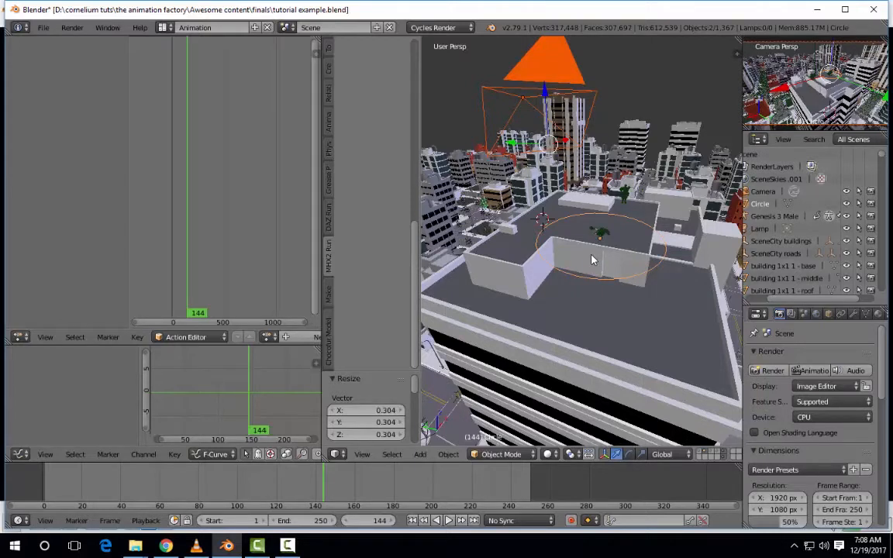
key("ctrl+p")
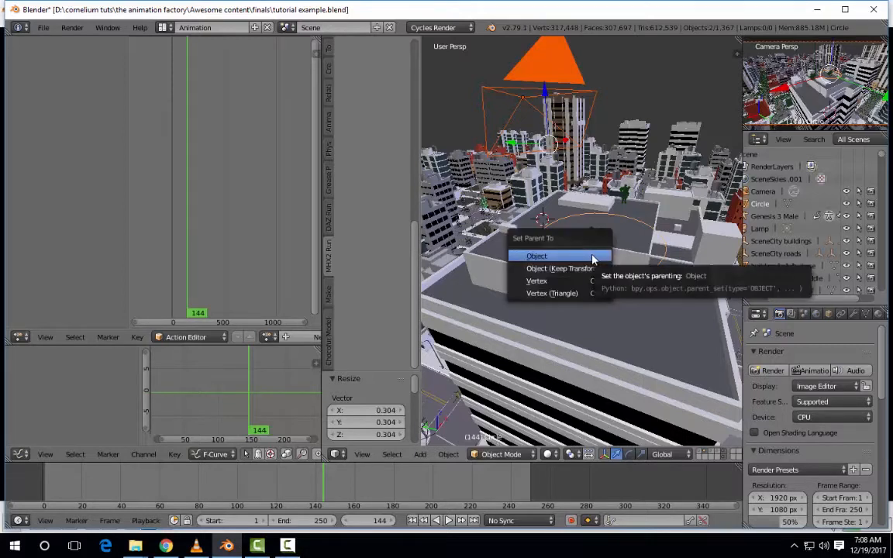
left_click(592, 258)
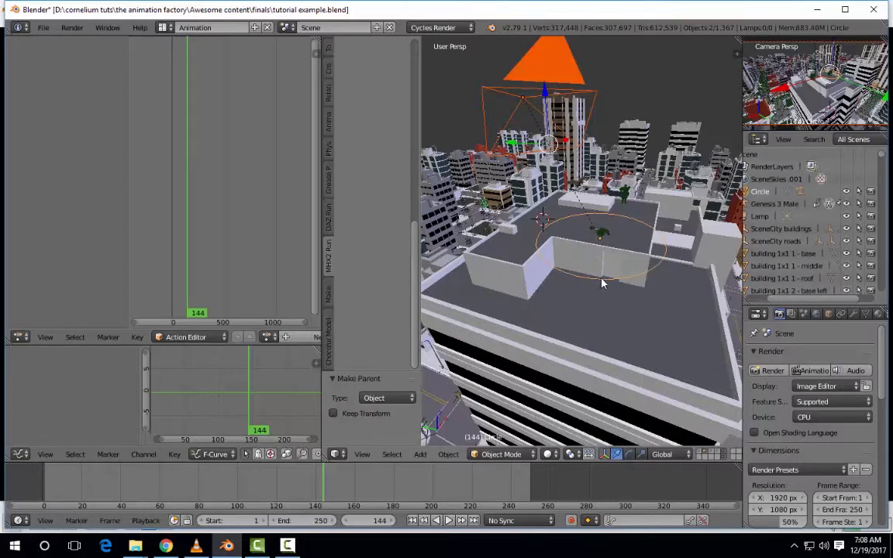
Select only the circle and try rotating it about the global Z axis to test how the parented camera orbits
right_click(603, 283)
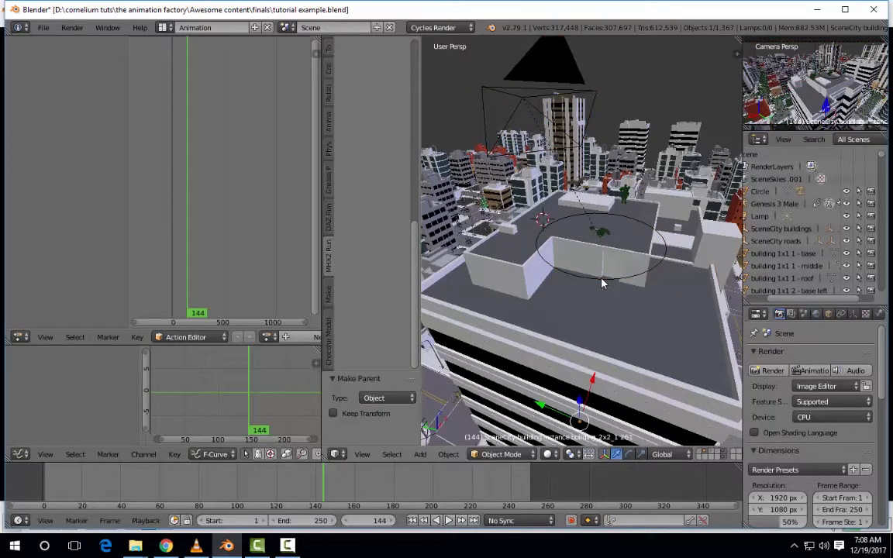
right_click(603, 283)
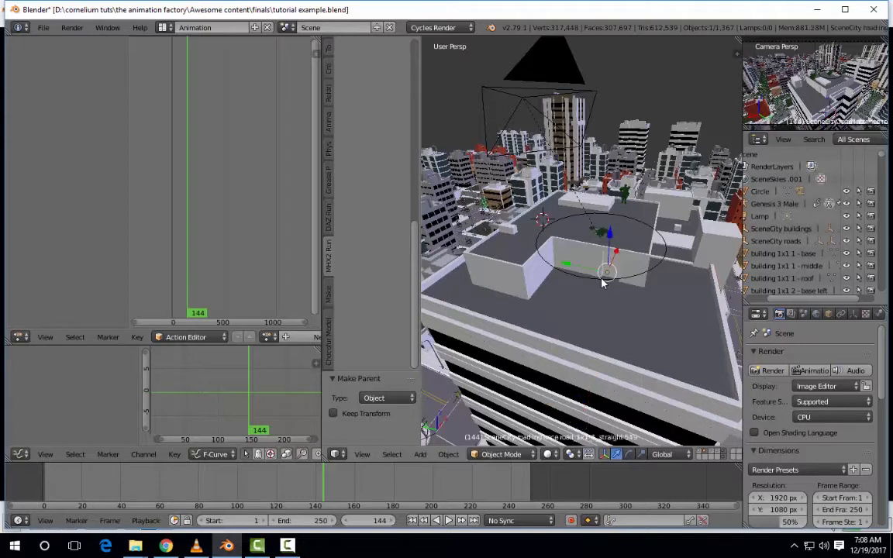
right_click(604, 285)
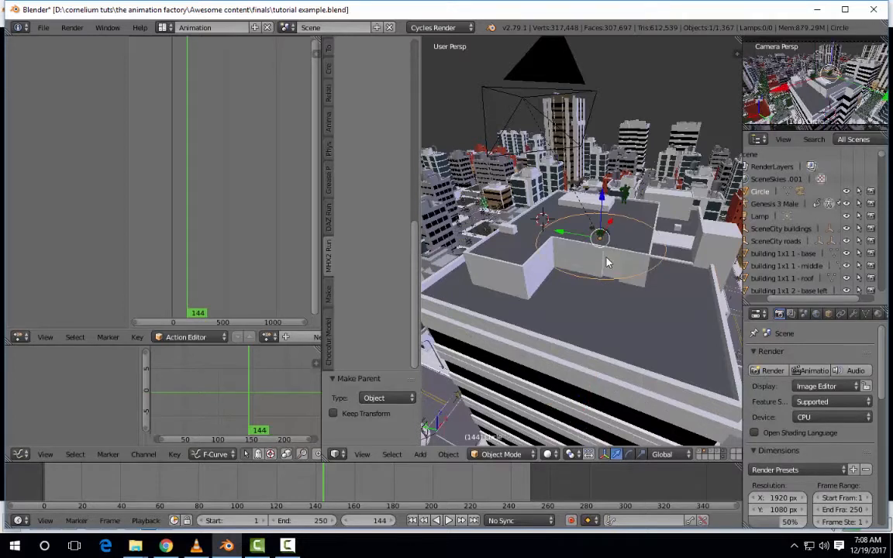
key("r")
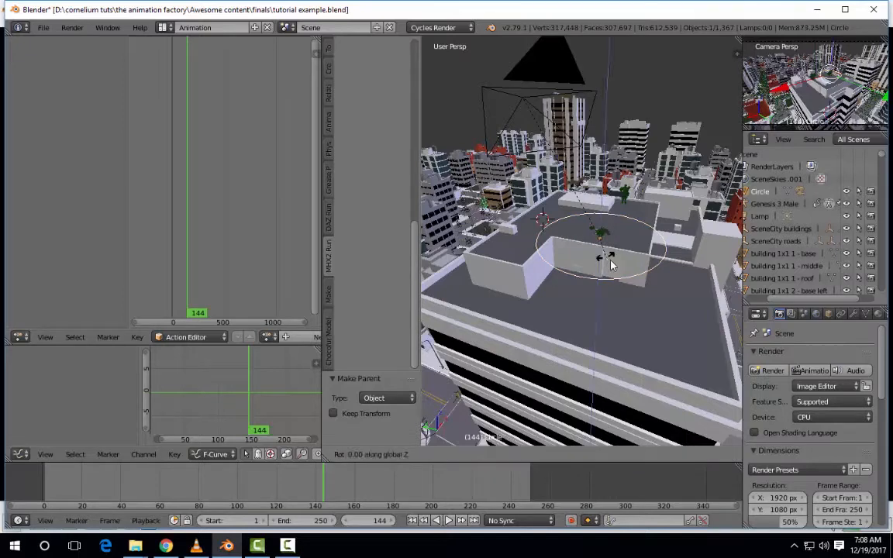
key("z")
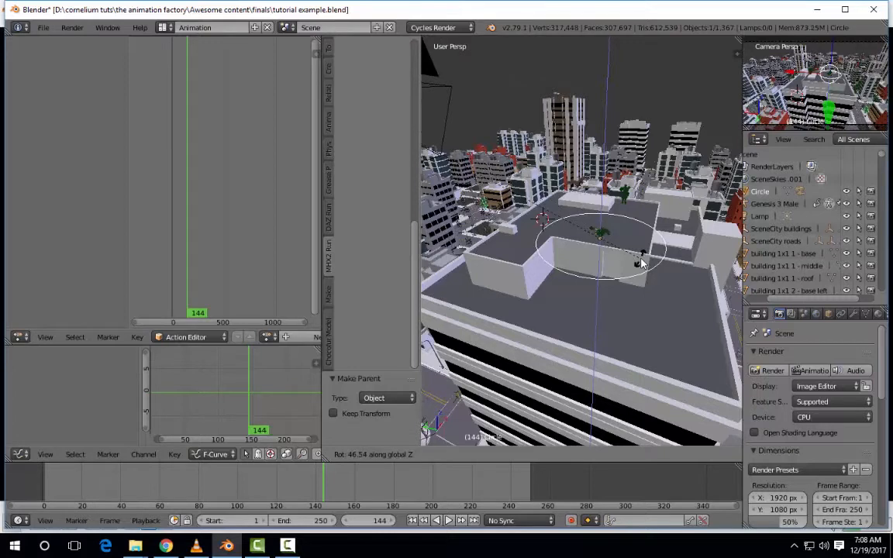
left_click(593, 225)
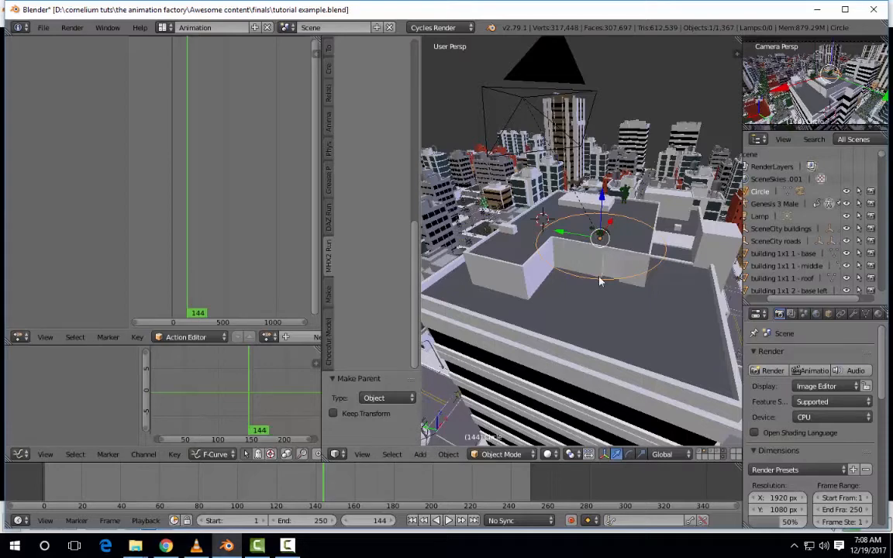
key("r")
key("z")
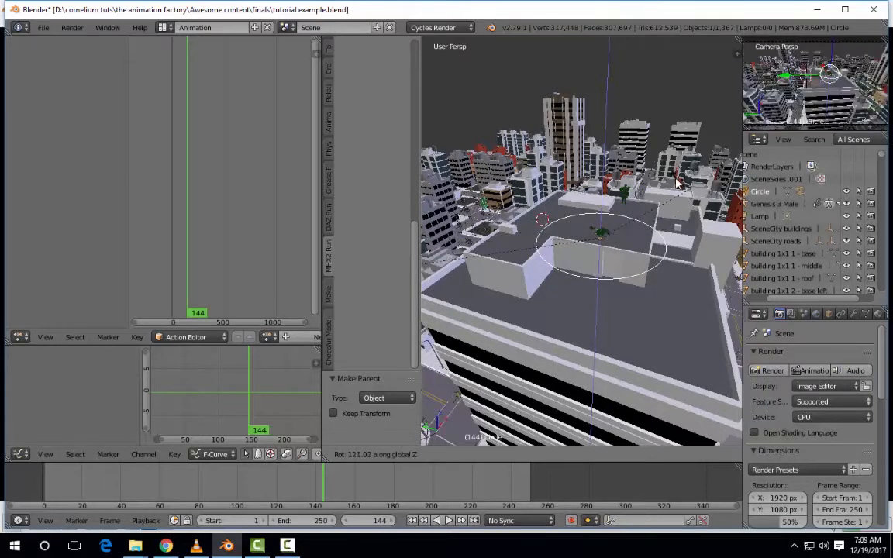
right_click(624, 166)
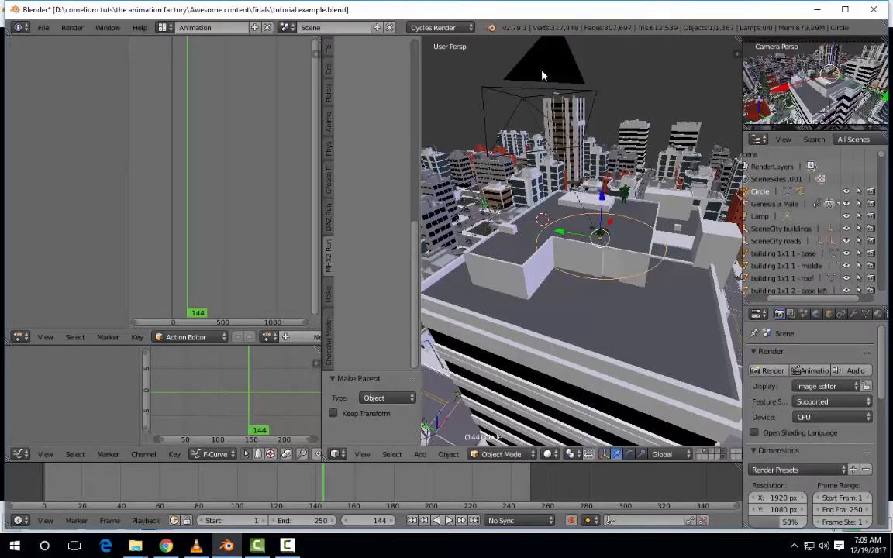
Move the camera about -0.578 along Y and -0.816 along X, and lower it along Z towards the rooftop
right_click(547, 76)
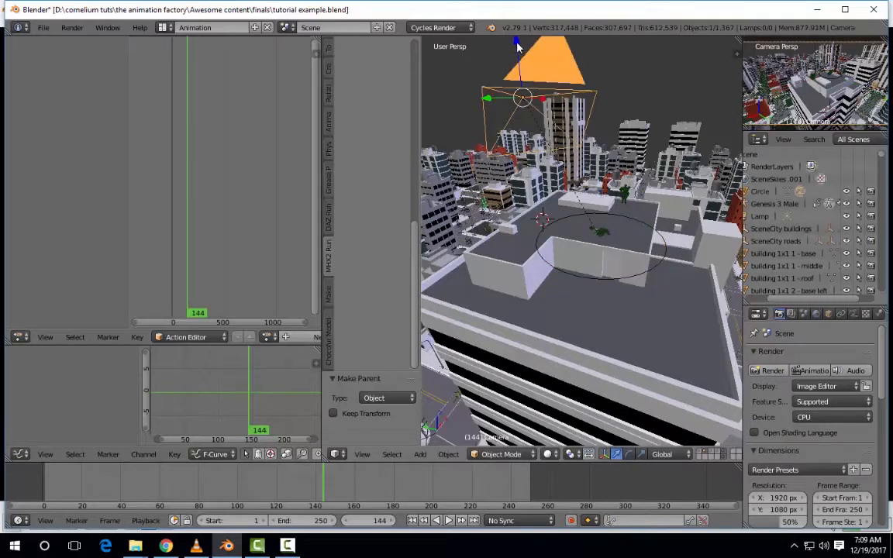
left_click_drag(522, 61, 595, 137)
left_click_drag(578, 82, 576, 106)
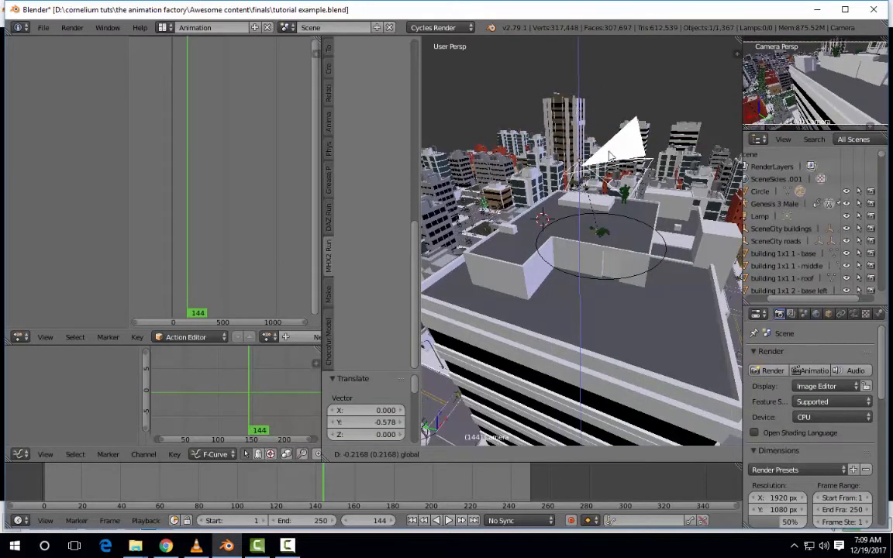
middle_click_drag(608, 151, 610, 220)
left_click_drag(593, 114, 568, 187)
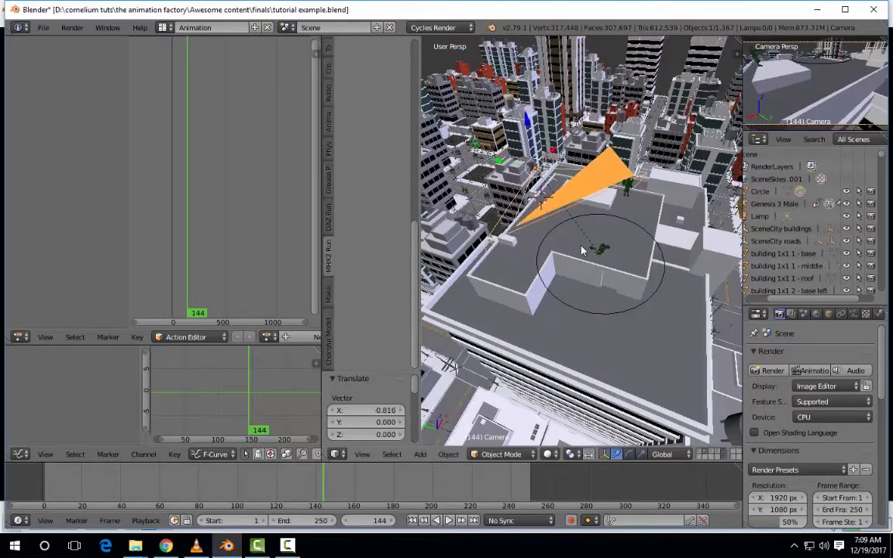
Move the camera about -0.327 along X and -0.378 along Y with its height locked
key("g")
key("shift+z")
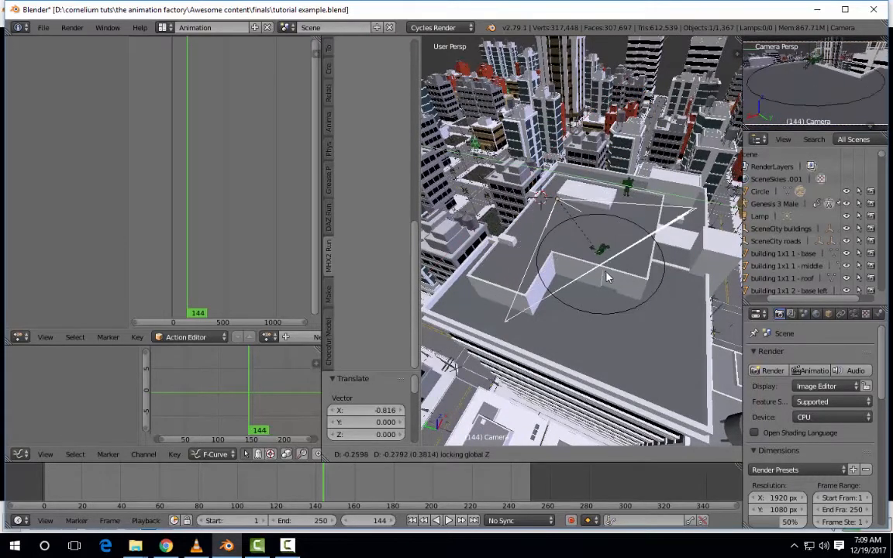
left_click(615, 287)
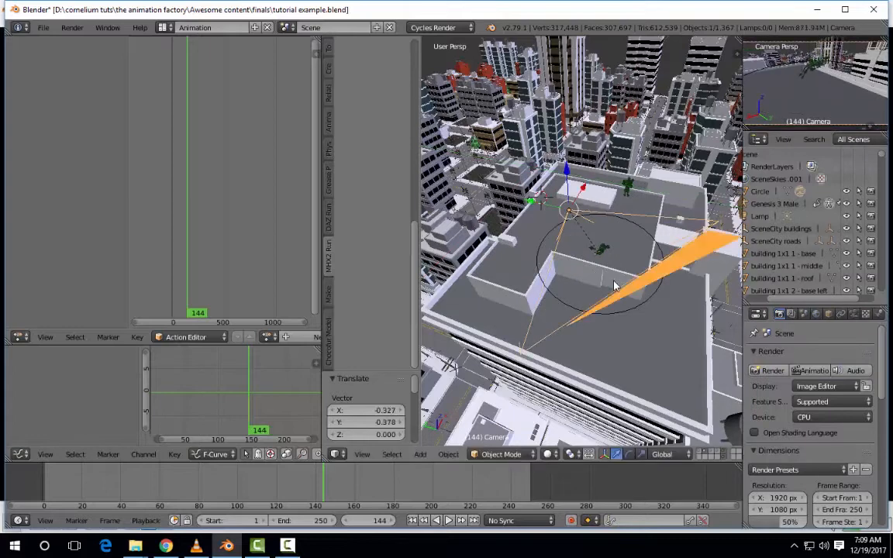
Rotate the circle about 101° around the global Z axis to swing the camera around the dodging character
right_click(648, 310)
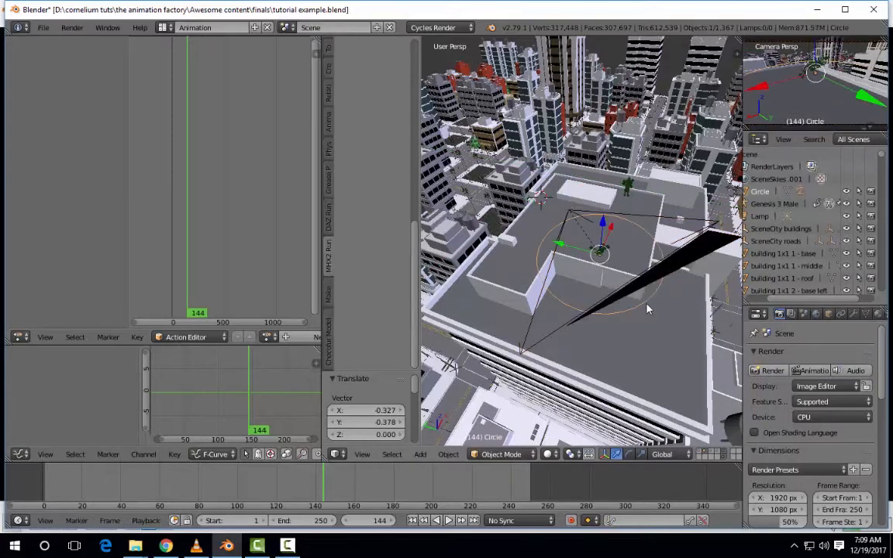
key("r")
key("z")
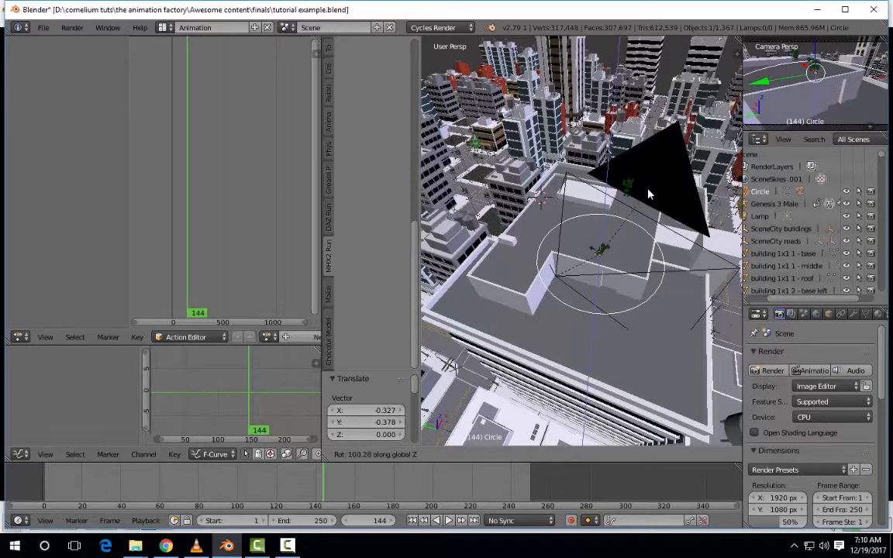
left_click(648, 194)
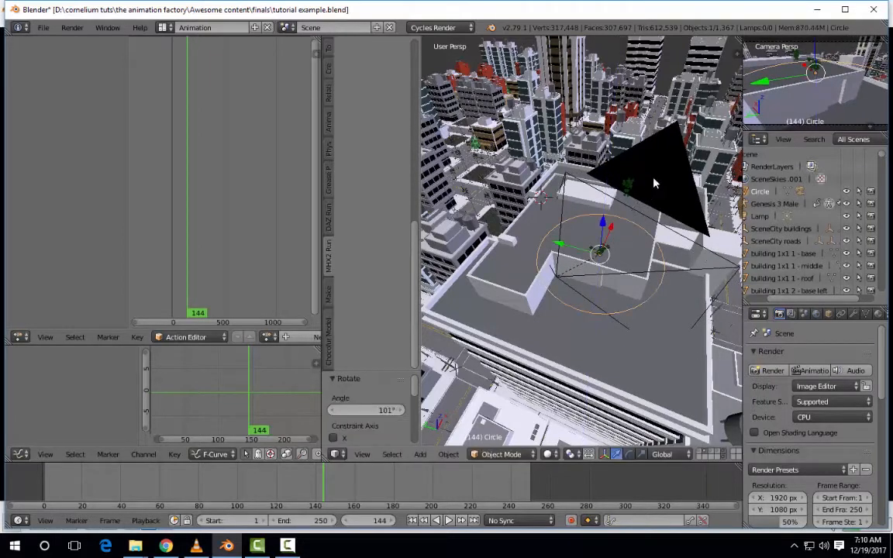
Set the camera's focal length to 35 mm
right_click(654, 183)
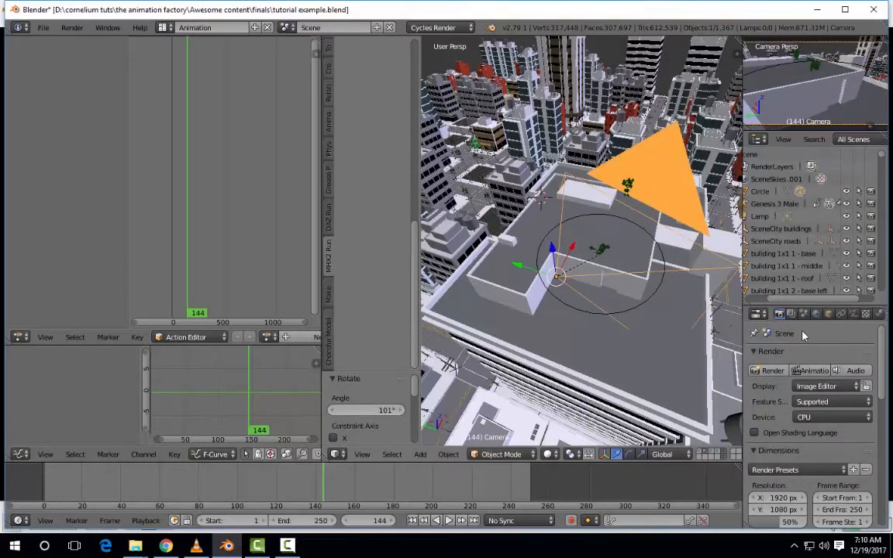
left_click(853, 314)
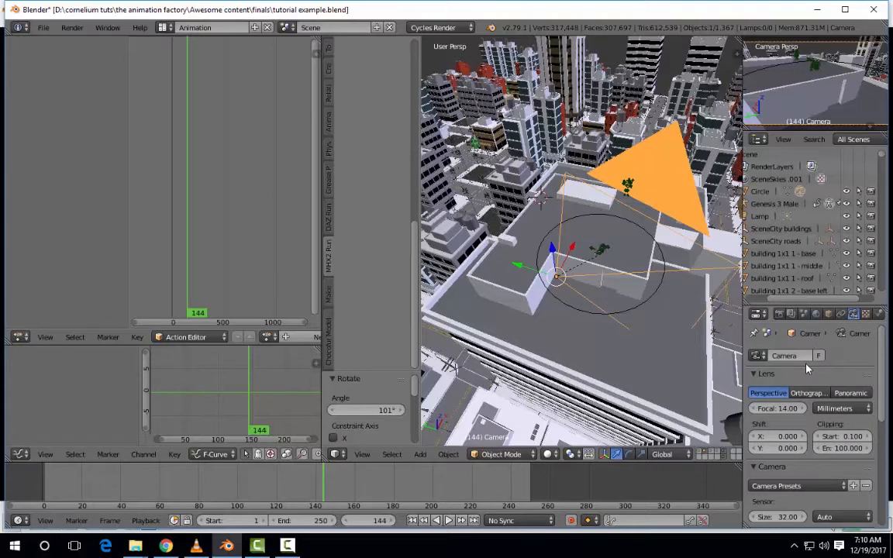
left_click(782, 412)
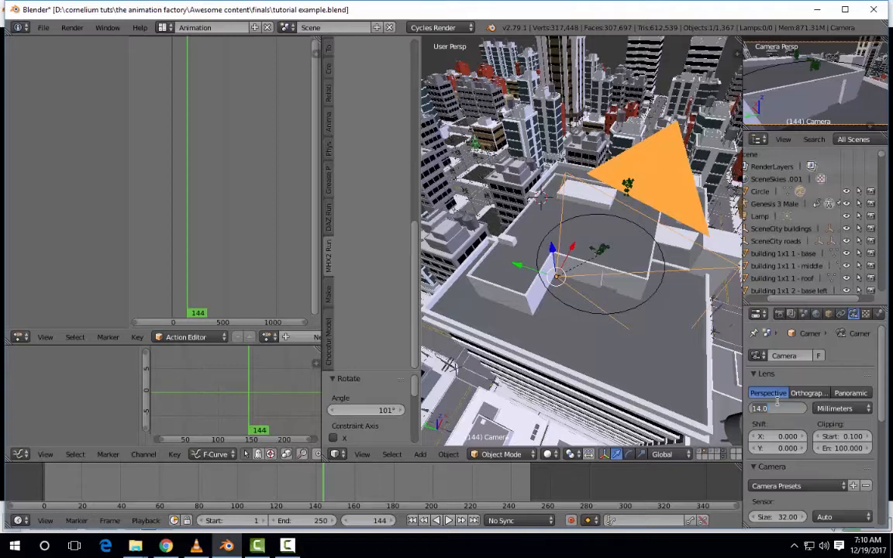
type("35")
key("Return")
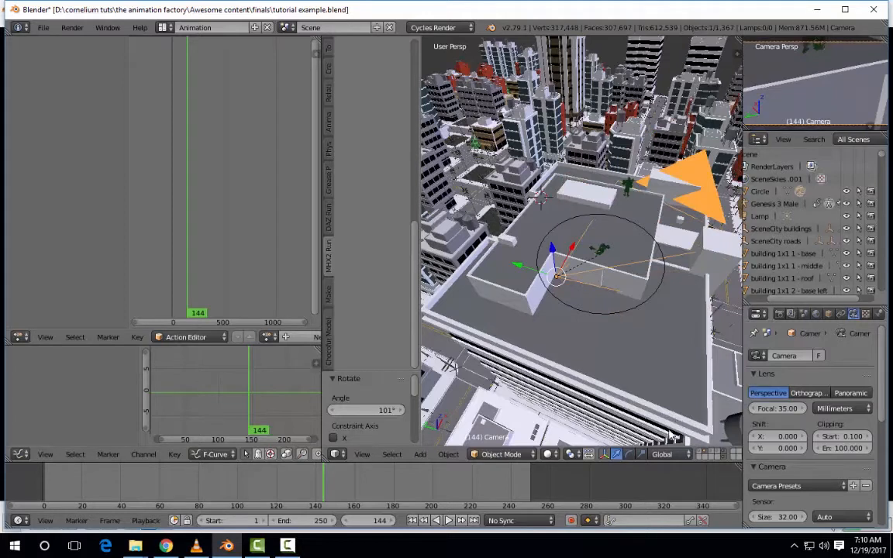
Switch the transform orientation to Normal and rotate the camera about 14.8° around its X axis with the rotate manipulator
left_click(655, 458)
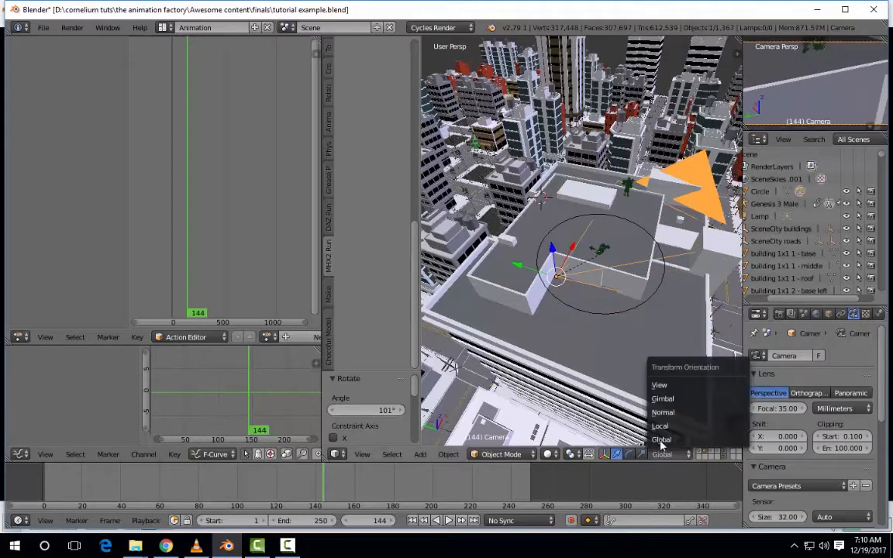
left_click(665, 412)
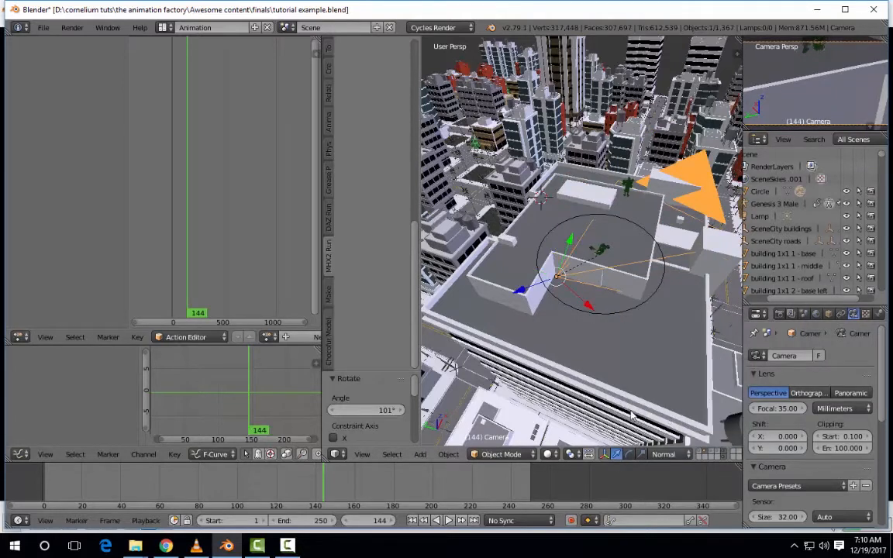
left_click(629, 455)
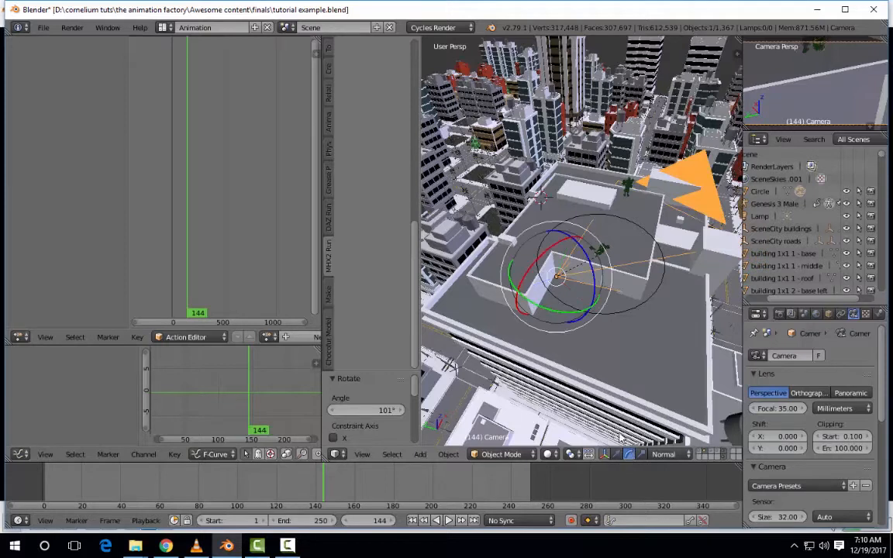
left_click_drag(543, 250, 533, 253)
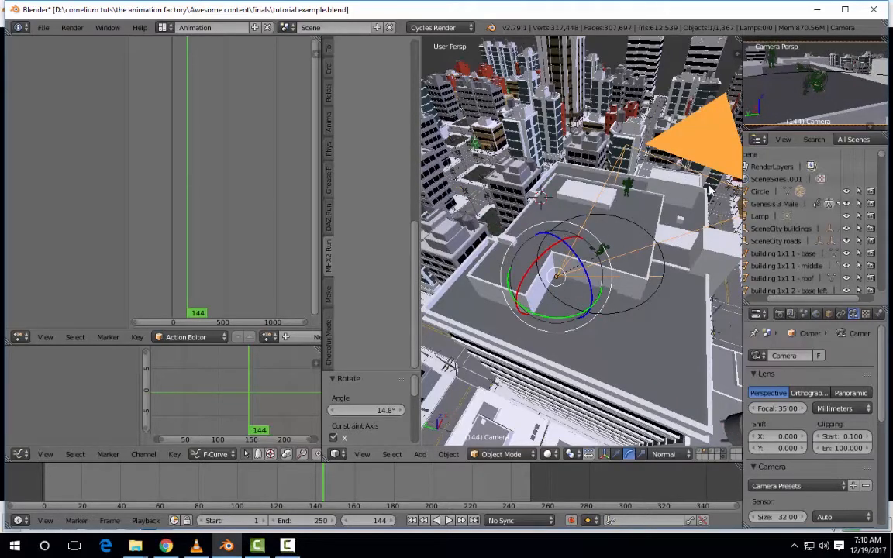
right_click(650, 302)
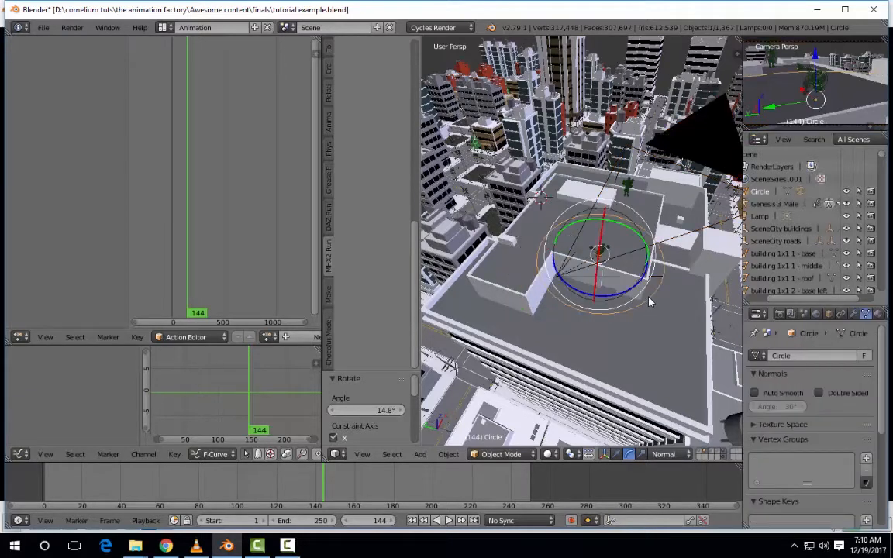
key("r")
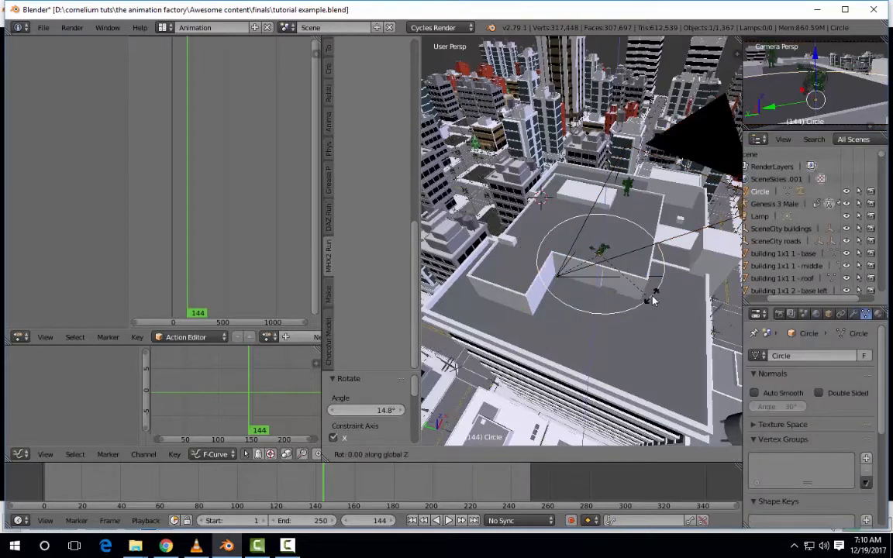
key("z")
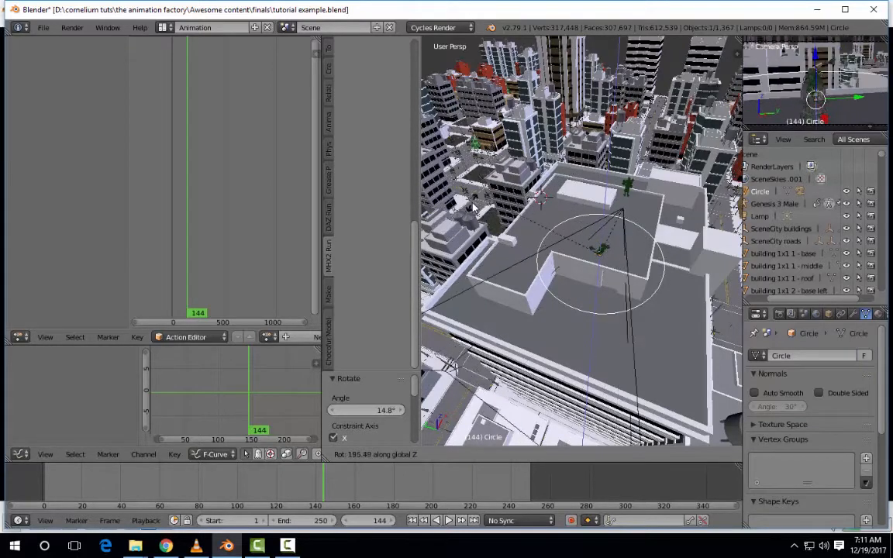
right_click(425, 185)
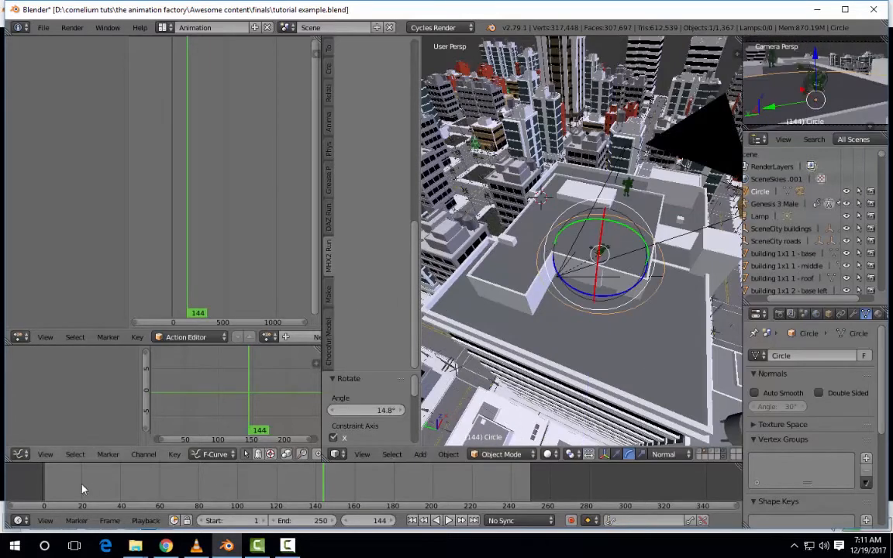
Go to frame 7 and enlarge the camera view to fill the maximized window, with the whole camera frame in sight
left_click(59, 491)
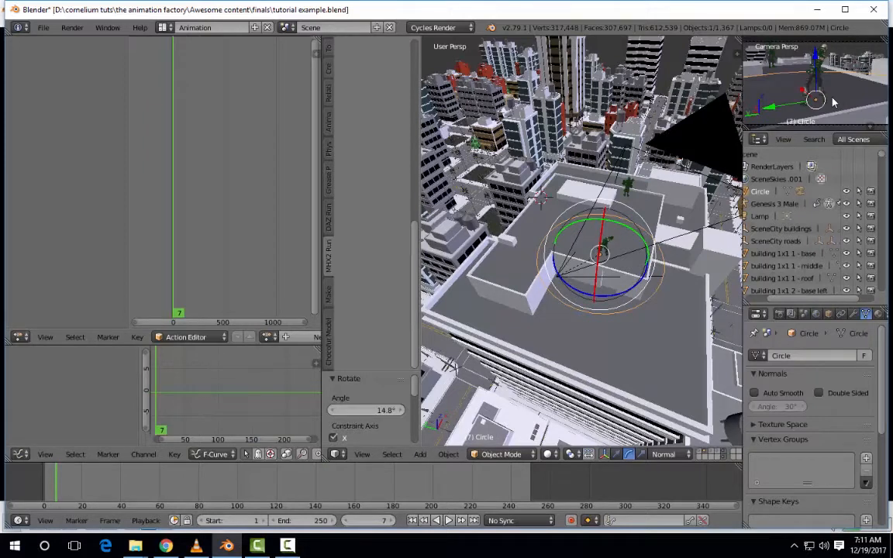
key("ctrl+alt+space")
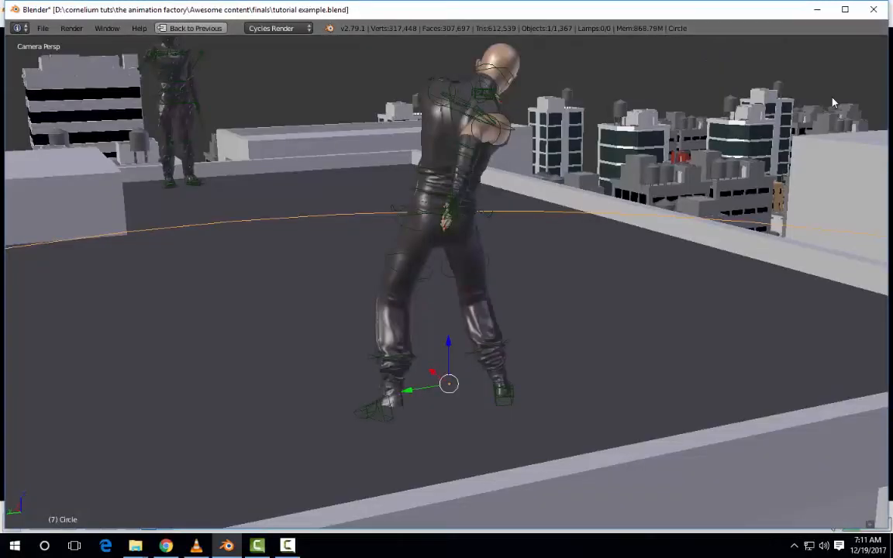
scroll(658, 152, "down", 3)
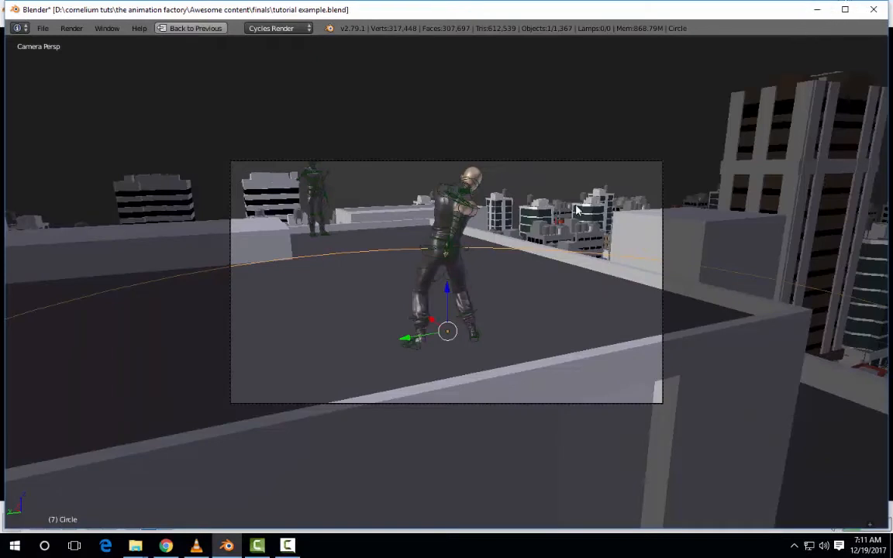
left_click(845, 9)
scroll(545, 269, "up", 1)
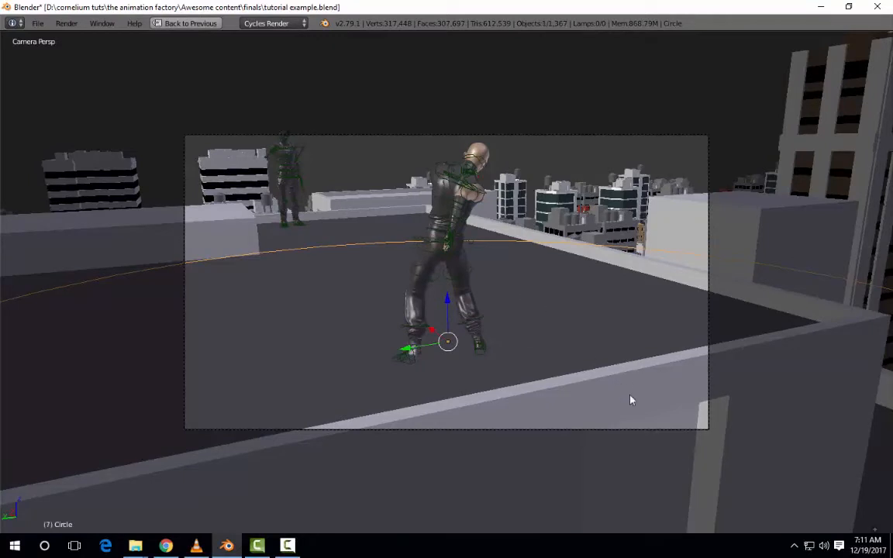
Tilt the camera about 4.75° around its X axis to reframe the character, then restore the multi-editor layout with its camera view
right_click(638, 433)
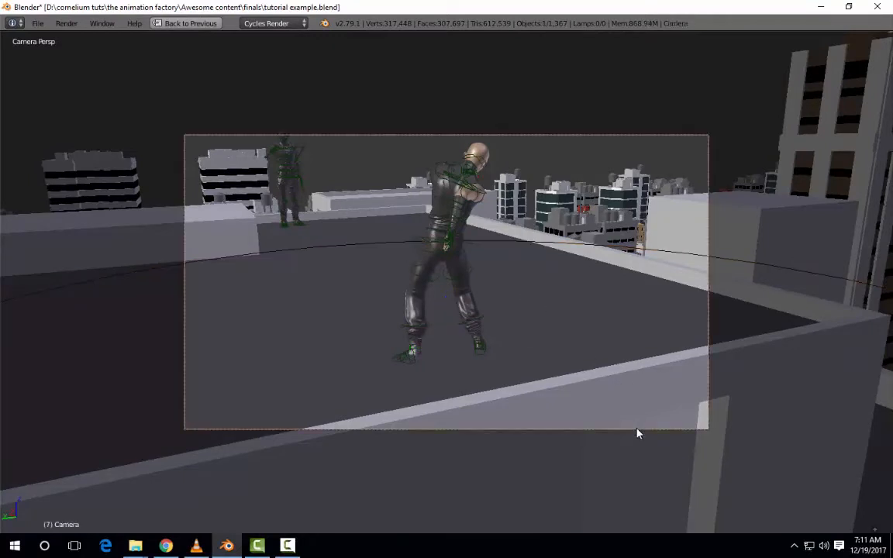
key("r")
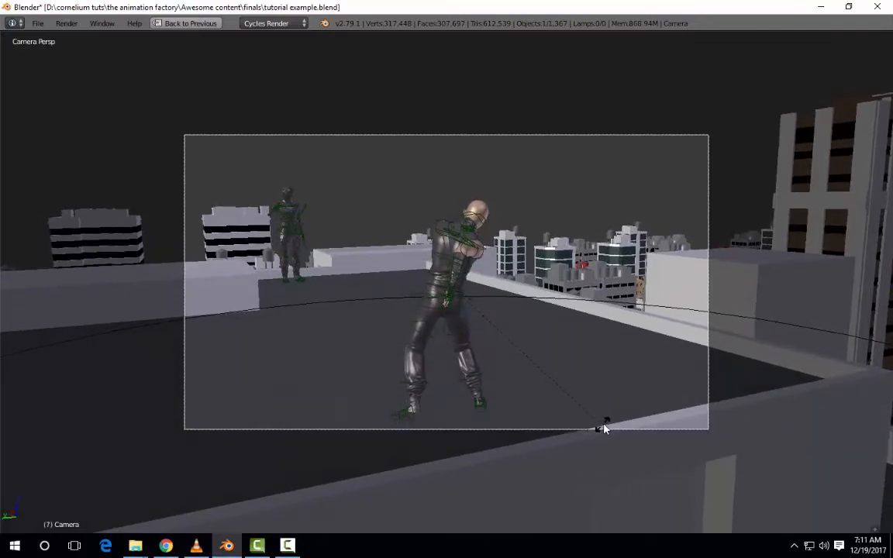
left_click(605, 428)
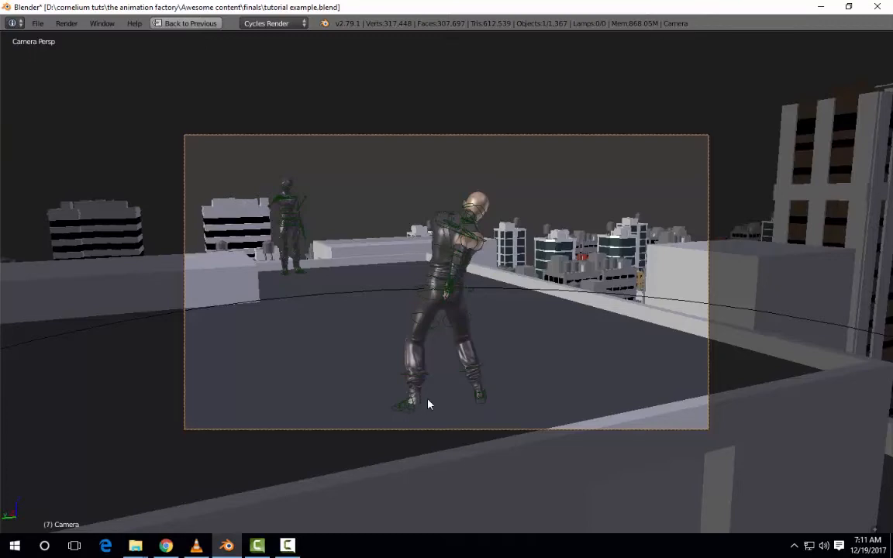
key("KP_0")
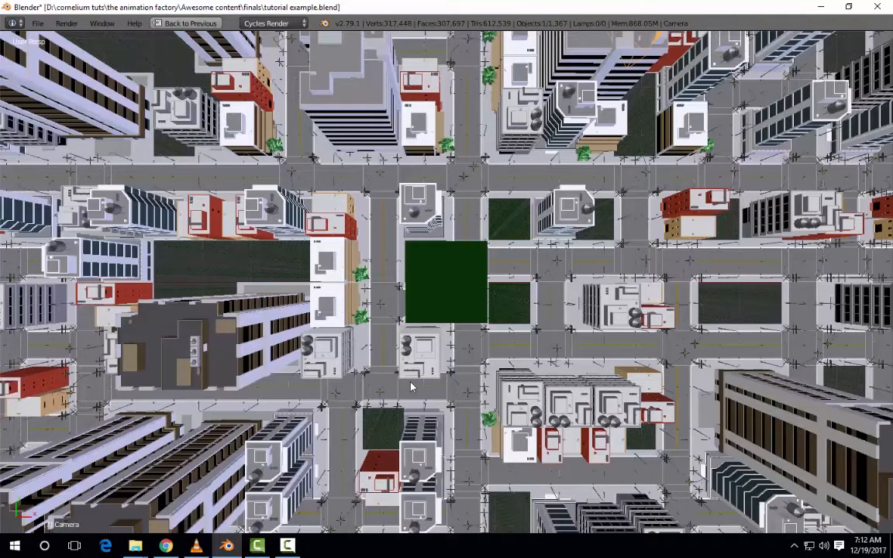
key("ctrl+Up")
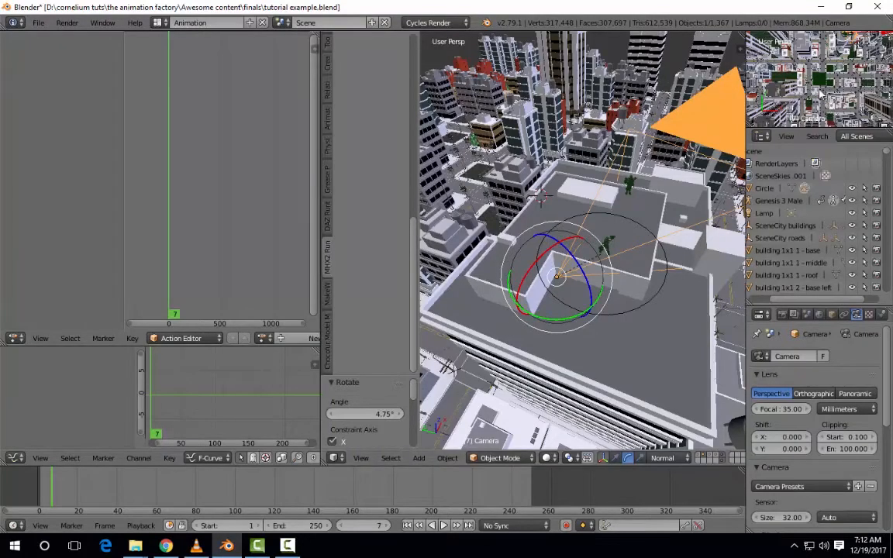
key("KP_0")
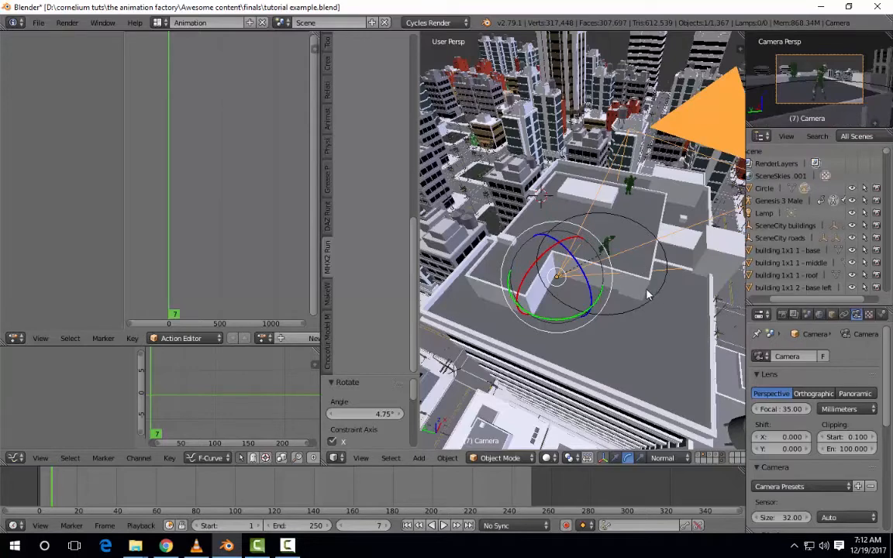
Select the dodging character's titan armature and switch to the translate manipulator with Global transform orientation
scroll(665, 304, "up", 1)
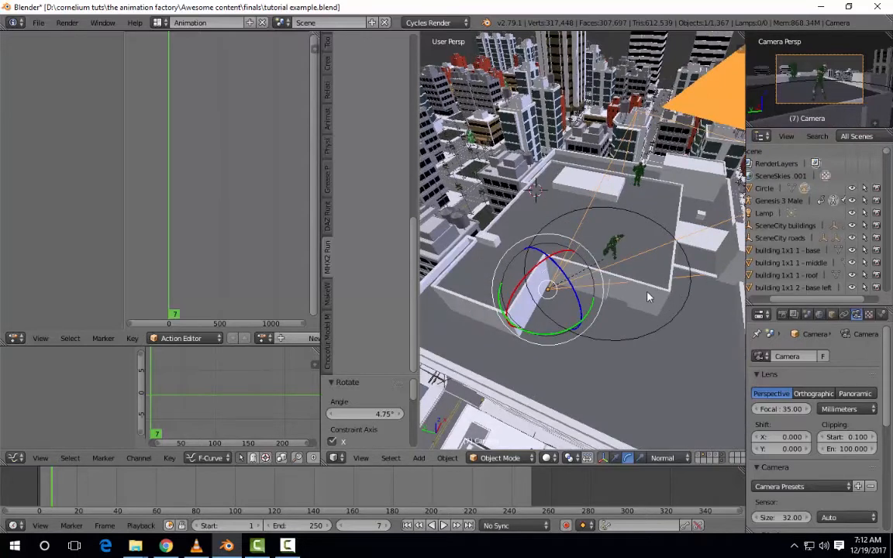
scroll(649, 297, "up", 3)
middle_click_drag(632, 284, 622, 261)
scroll(623, 261, "down", 2)
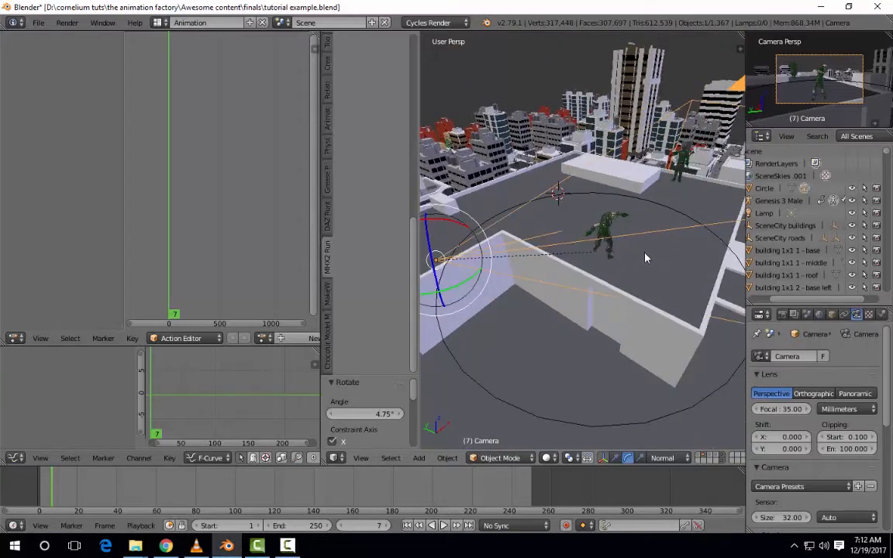
scroll(645, 258, "up", 3)
scroll(642, 257, "down", 3)
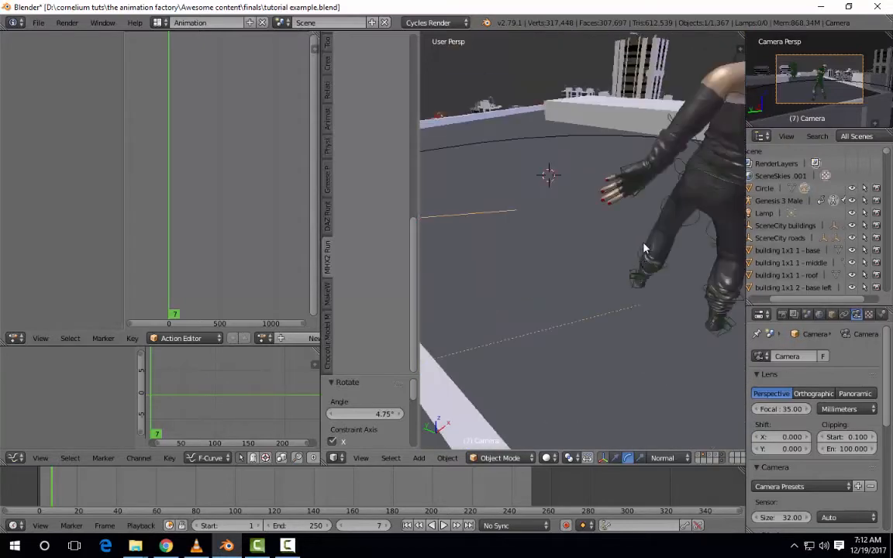
key("KP_6")
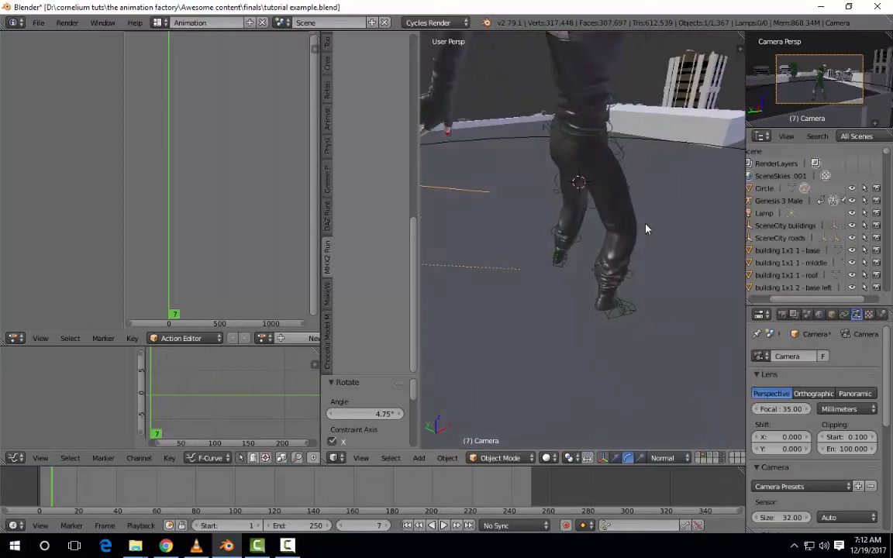
right_click(628, 170)
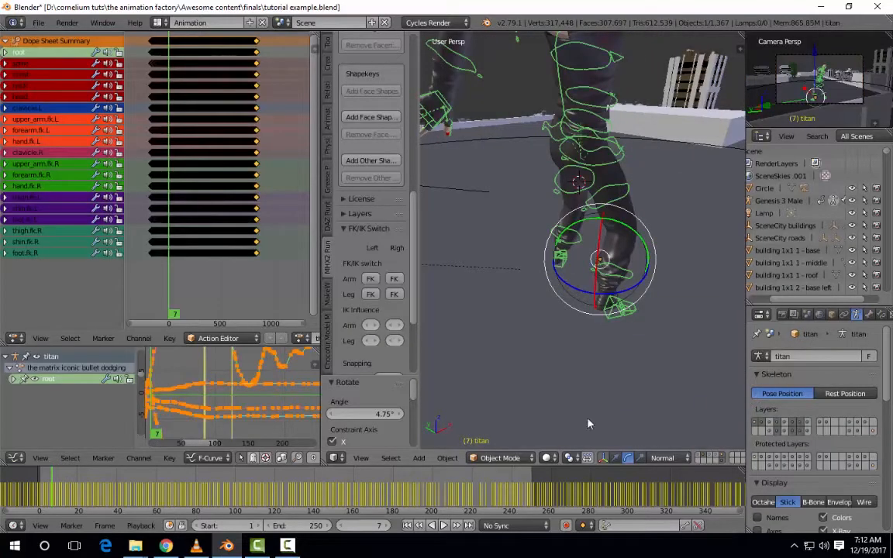
left_click(617, 458)
left_click(662, 458)
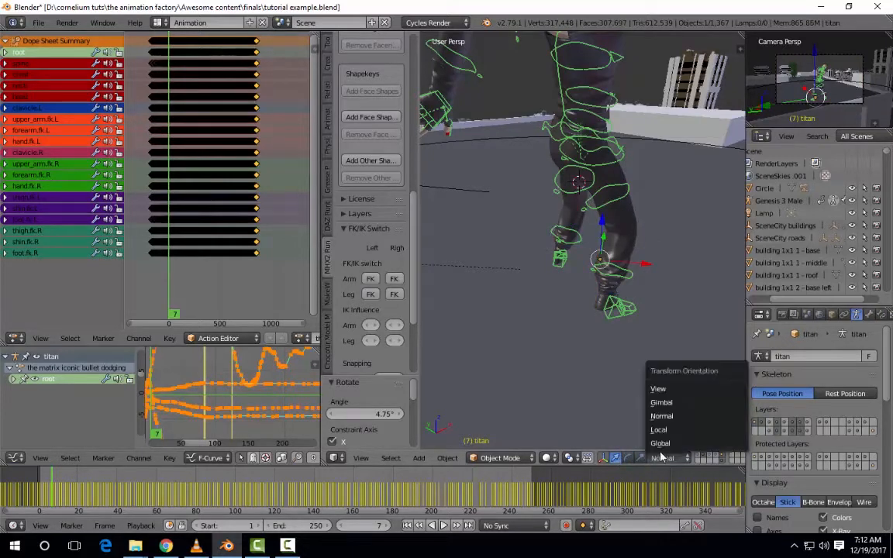
left_click(660, 444)
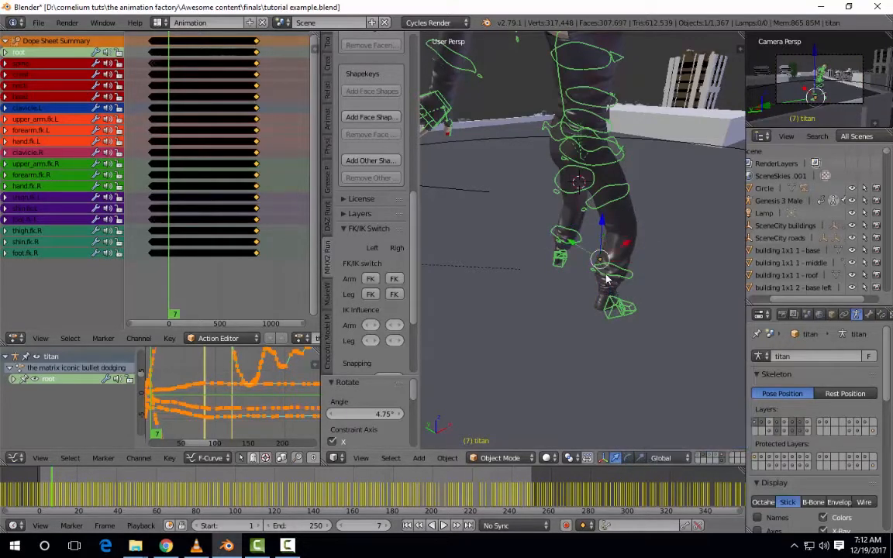
Raise the titan armature about 0.006 along the global Z axis to adjust its feet against the rooftop
middle_click_drag(601, 253, 576, 195)
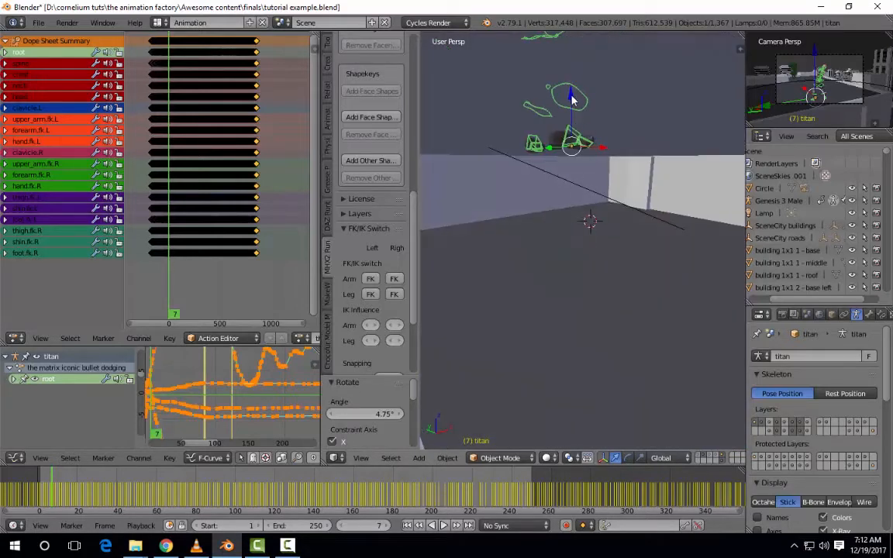
left_click_drag(574, 96, 584, 89)
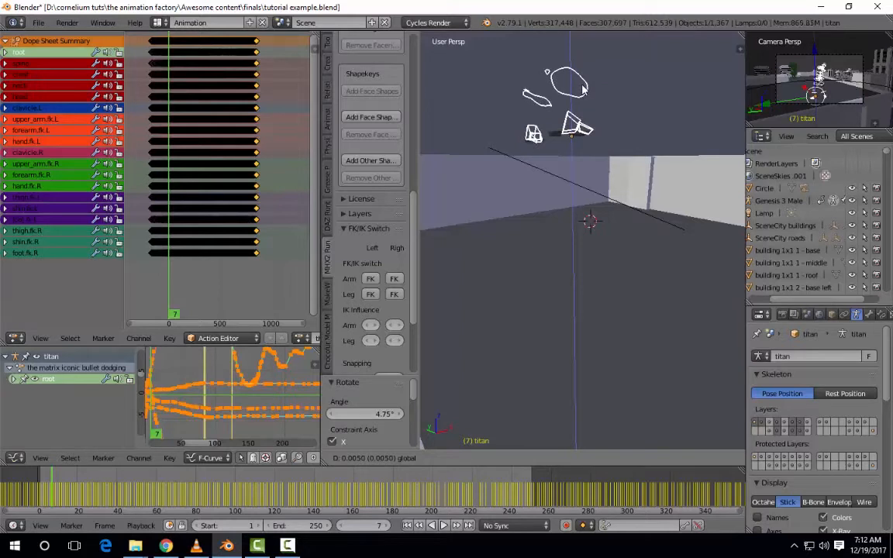
left_click_drag(584, 89, 584, 88)
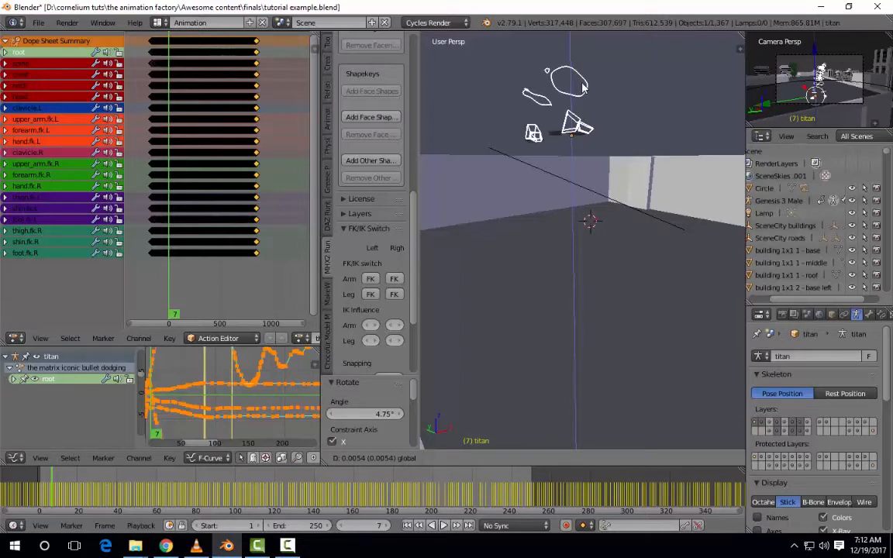
left_click_drag(584, 88, 543, 211)
middle_click_drag(550, 217, 562, 257)
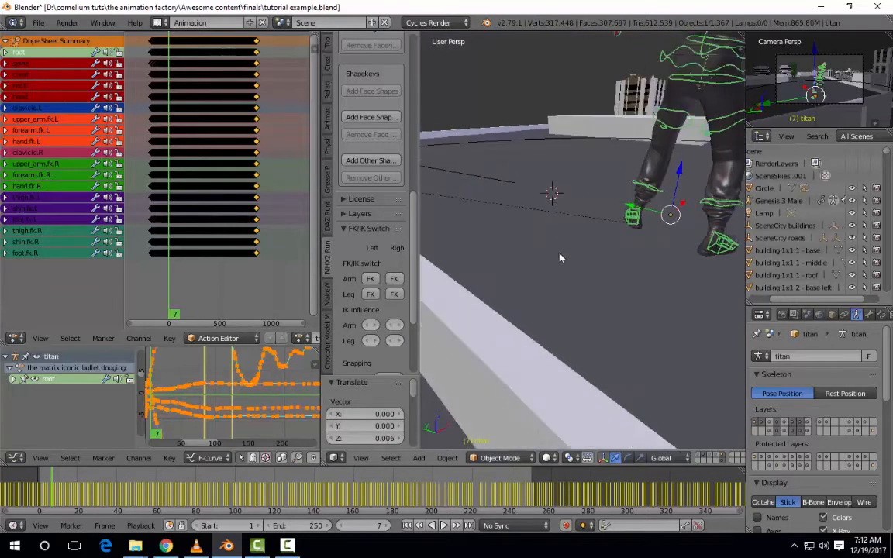
Go to frame 79 and switch to VLC to play a moment of the Matrix Bullet Dodge reference clip
left_click(195, 490)
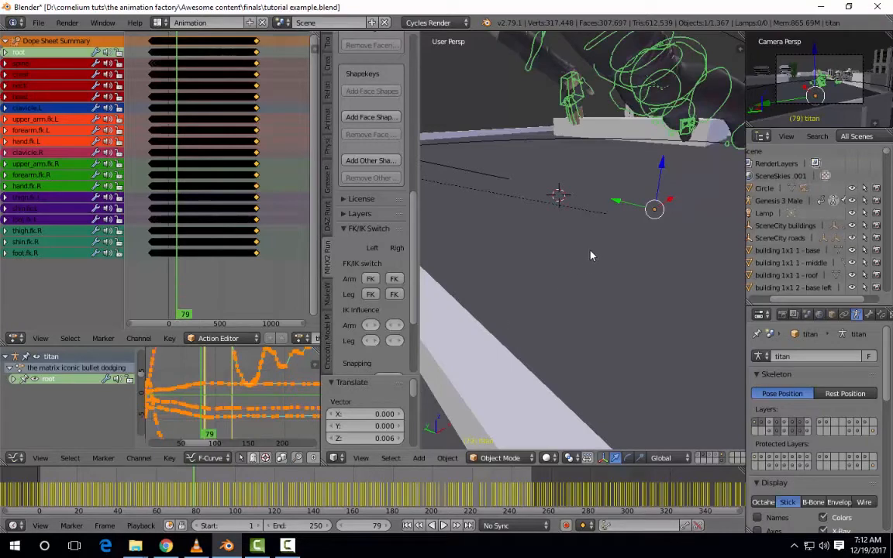
middle_click_drag(591, 256, 585, 253)
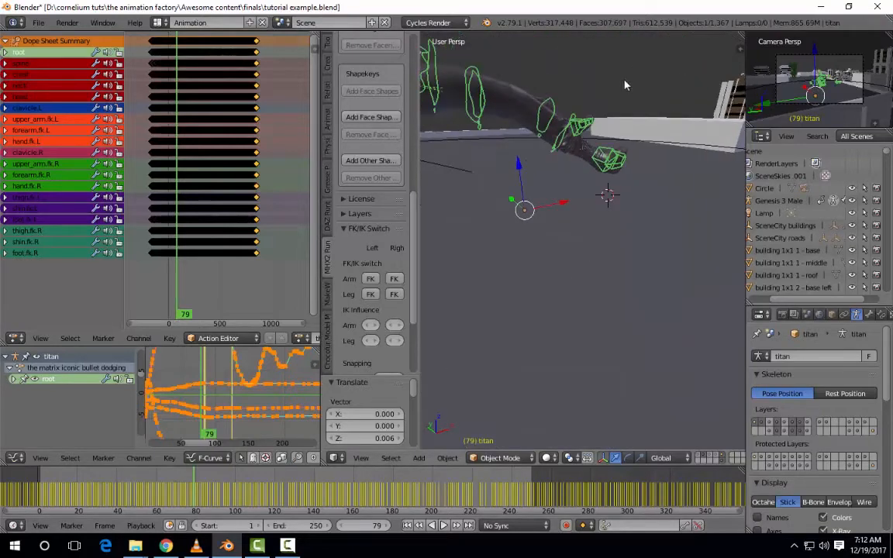
left_click(196, 546)
key("space")
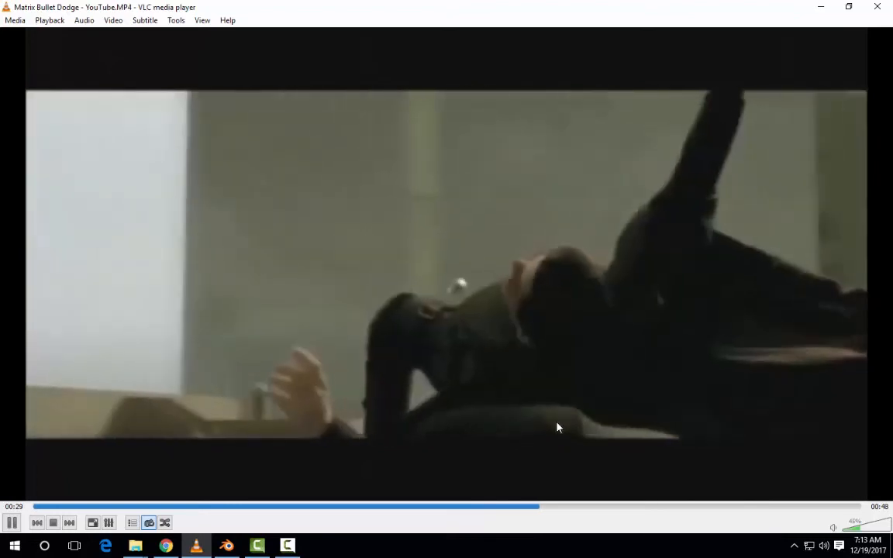
key("space")
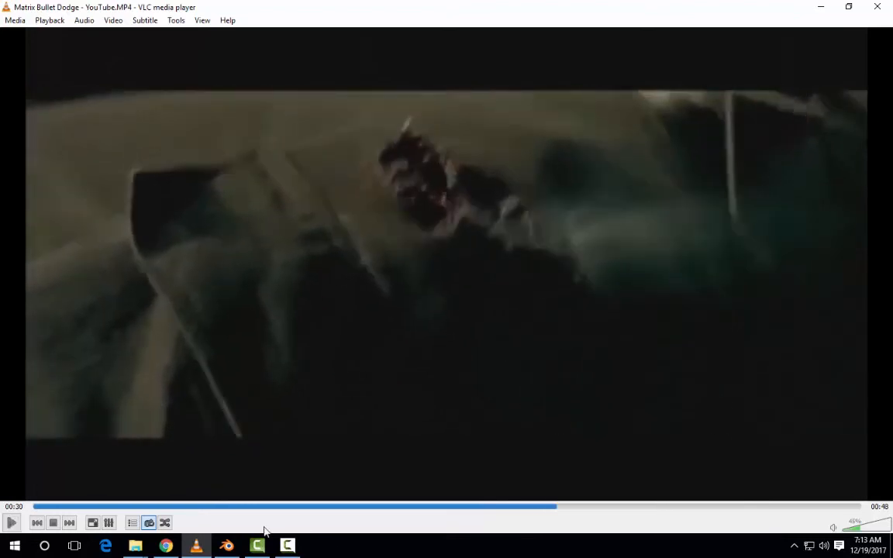
Switch back to Blender and examine the character's dodging pose at frame 79 from several angles
left_click(227, 545)
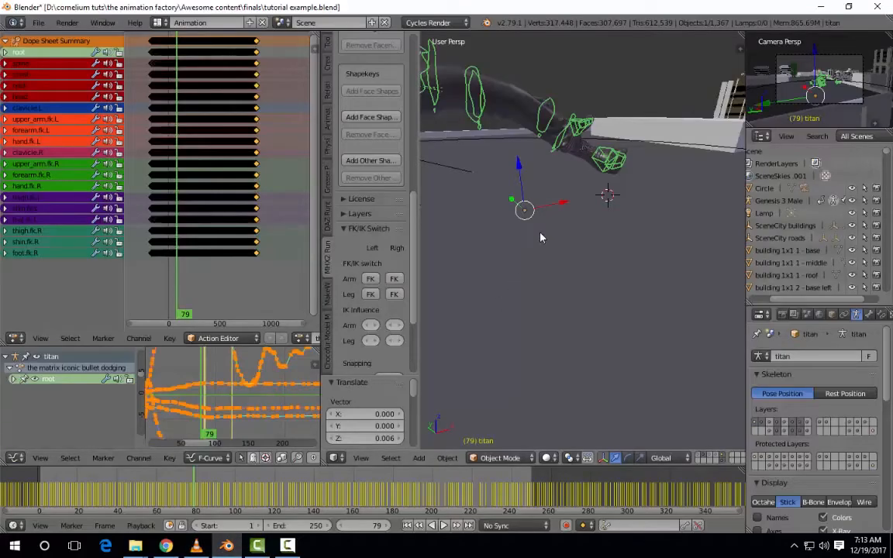
scroll(526, 227, "down", 8)
middle_click_drag(539, 223, 553, 223)
scroll(553, 223, "up", 6)
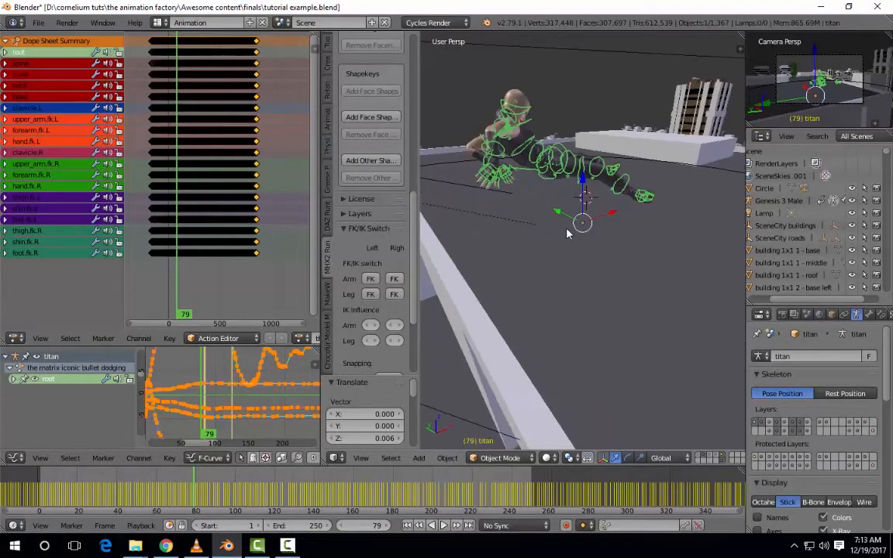
middle_click_drag(576, 241, 595, 248)
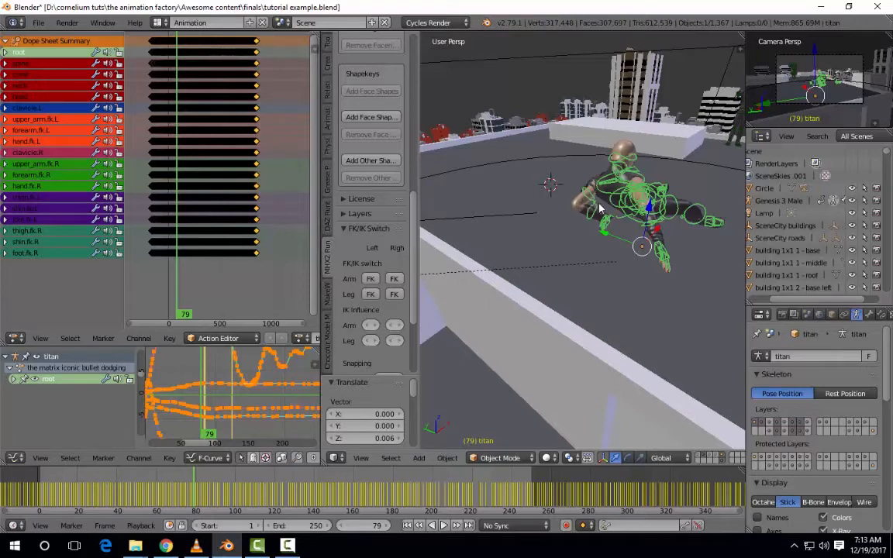
middle_click_drag(600, 206, 600, 205)
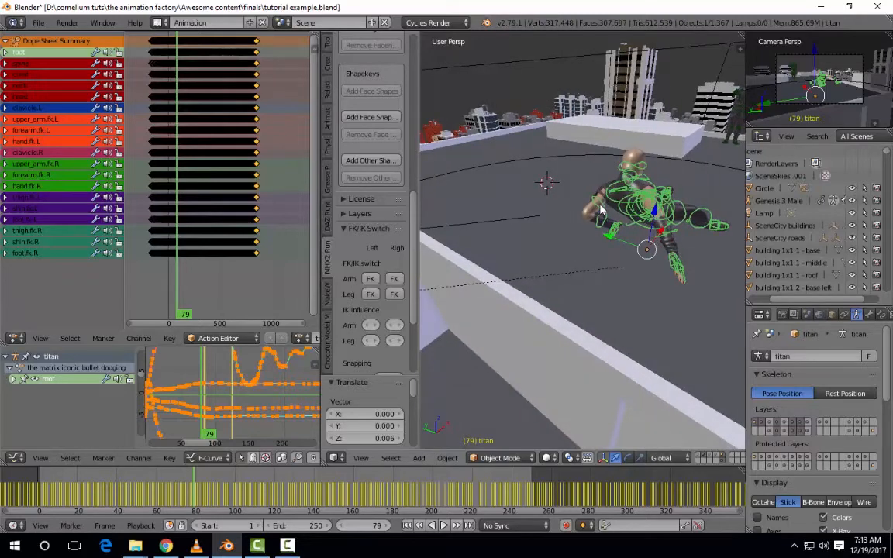
middle_click_drag(714, 169, 705, 169)
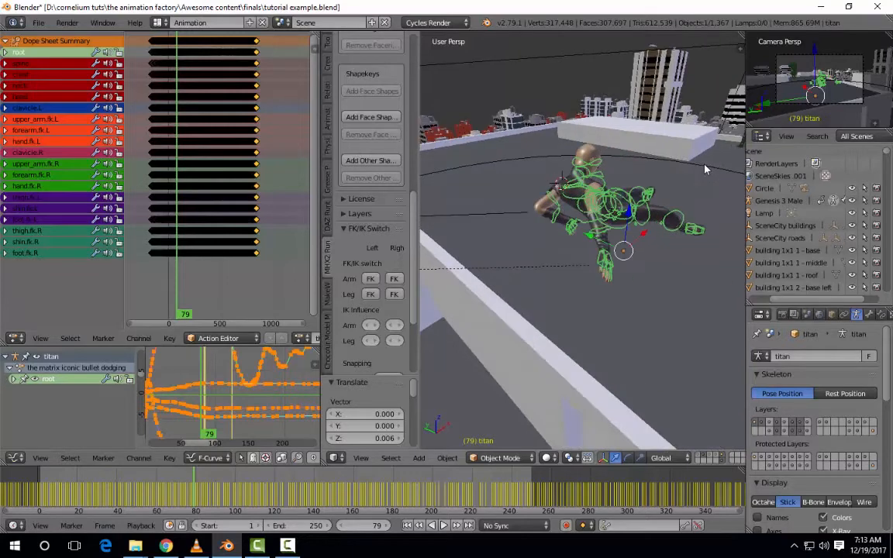
Set the playback sync mode to Frame Dropping and show only the character's layer, leaving the city out of view
left_click(512, 525)
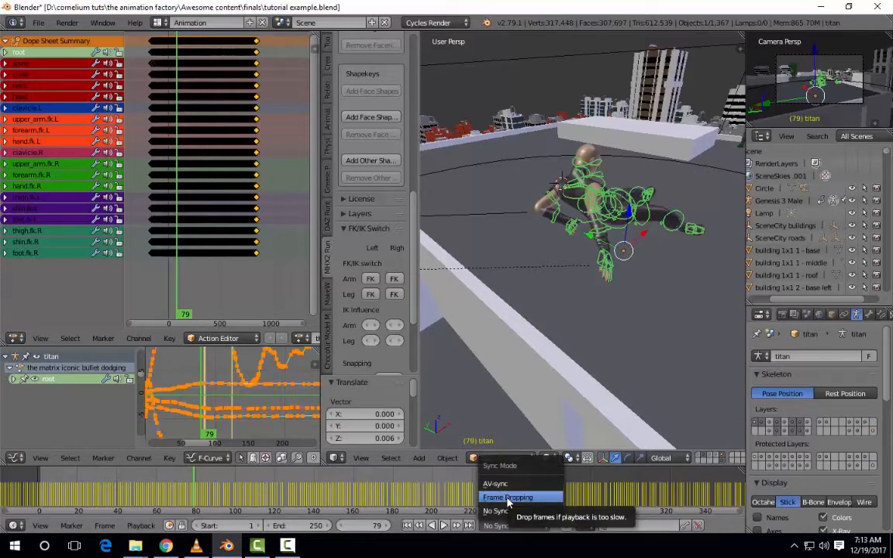
left_click(508, 498)
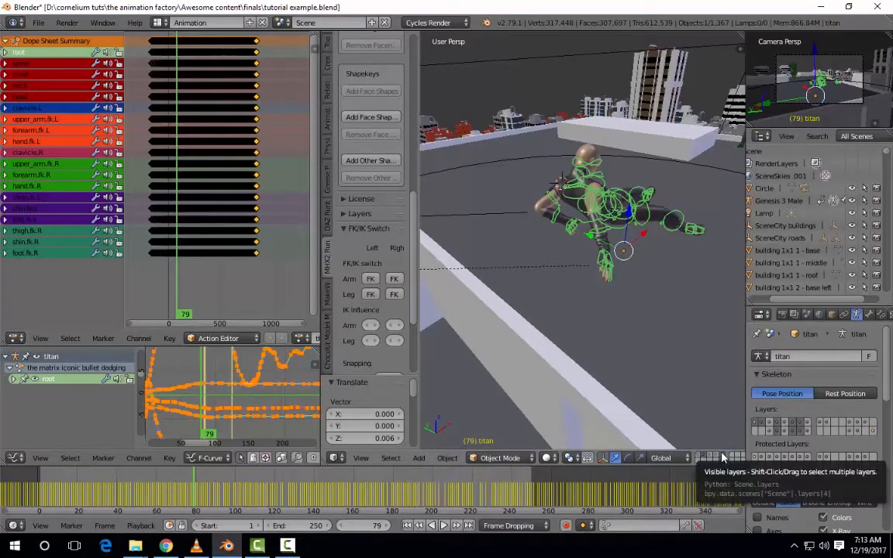
left_click(721, 457)
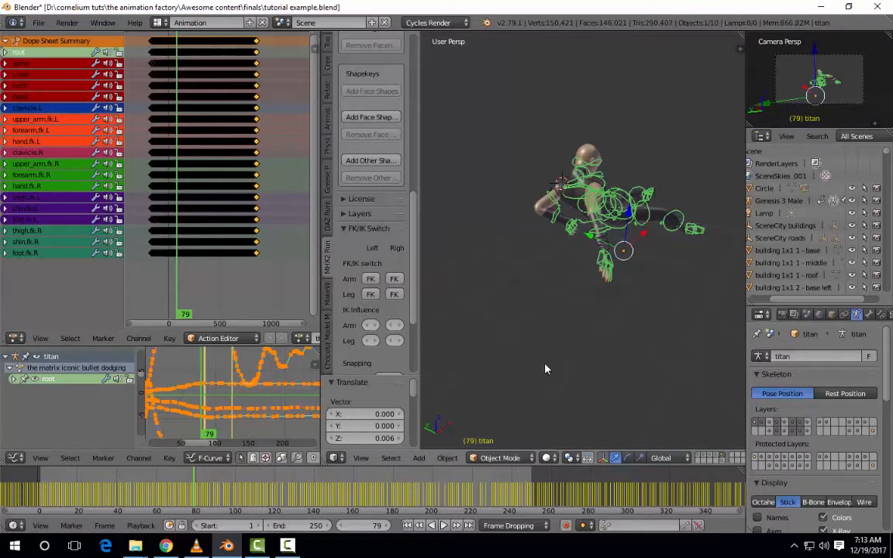
Play the dodging animation from the first frame up to about frame 28 to judge its speed
left_click(407, 526)
key("alt+a")
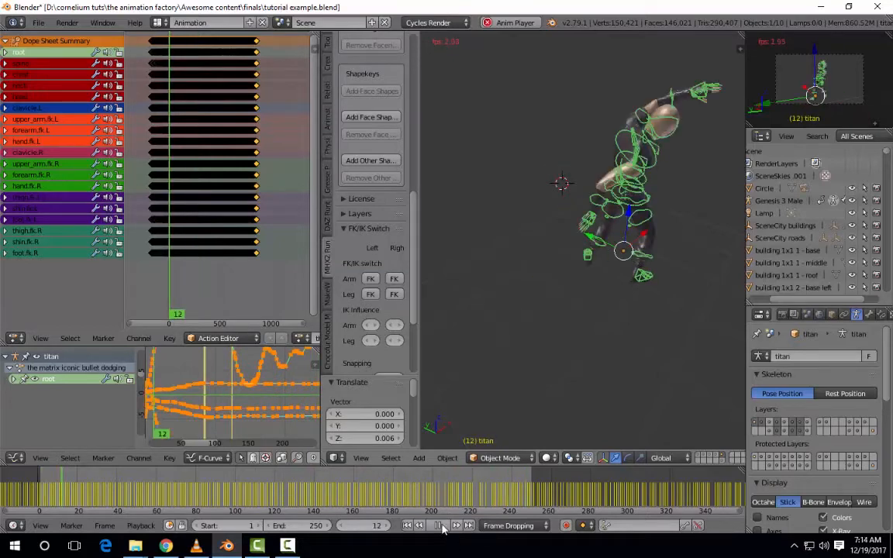
key("alt+a")
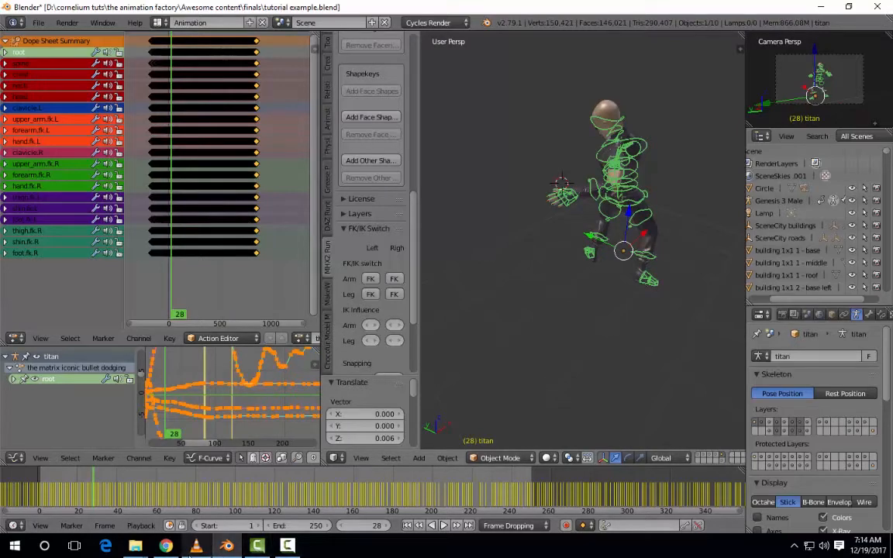
Switch to VLC and replay the Matrix Bullet Dodge reference clip from about 00:24 to 00:30
left_click(197, 546)
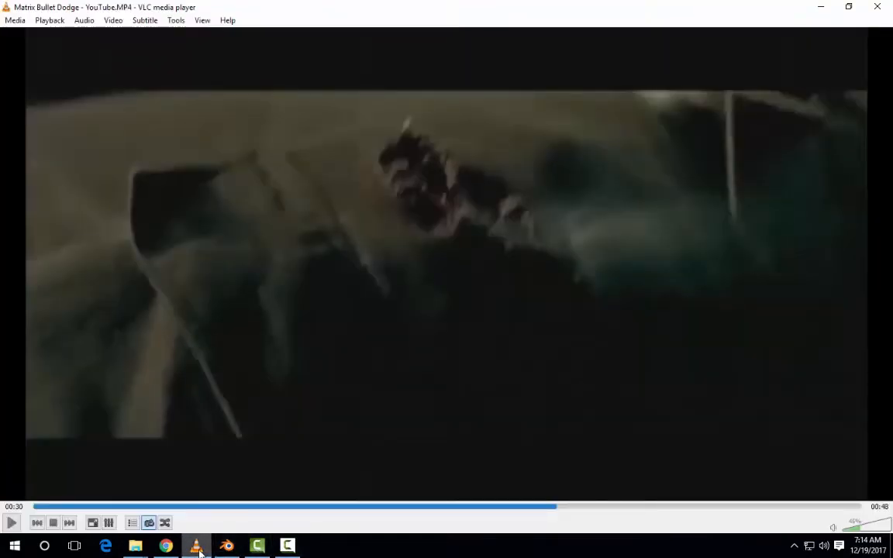
left_click(499, 506)
key("space")
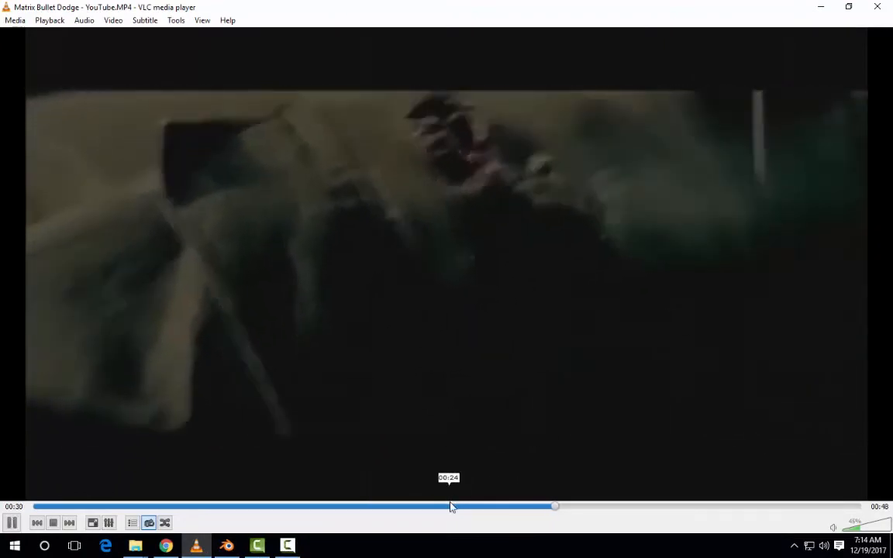
left_click(447, 507)
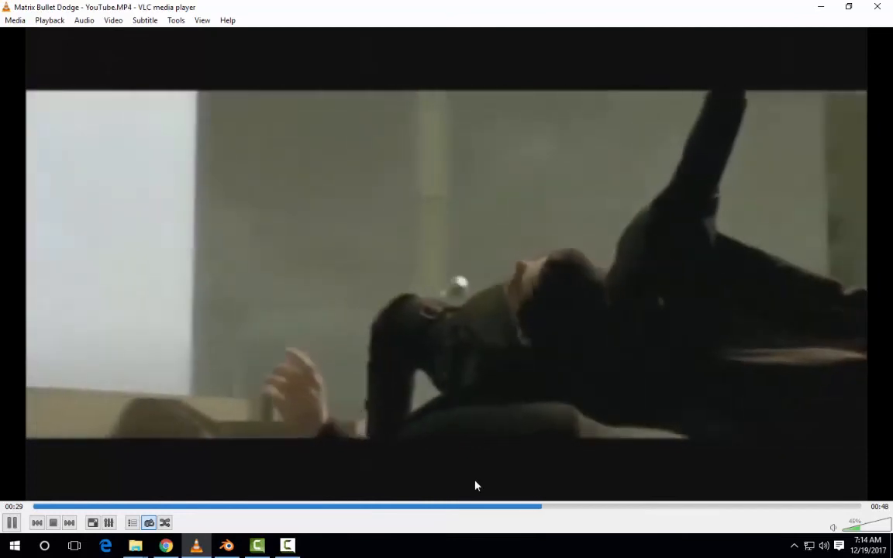
left_click(590, 428)
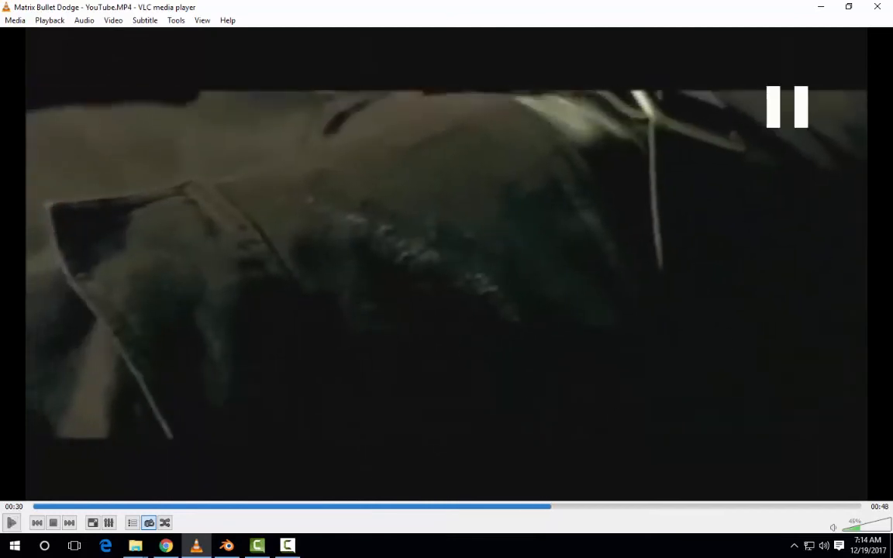
Switch back to Blender, open the NLA Editor and push down the titan's "the matrix iconic bullet dodging" action into a strip
left_click(233, 544)
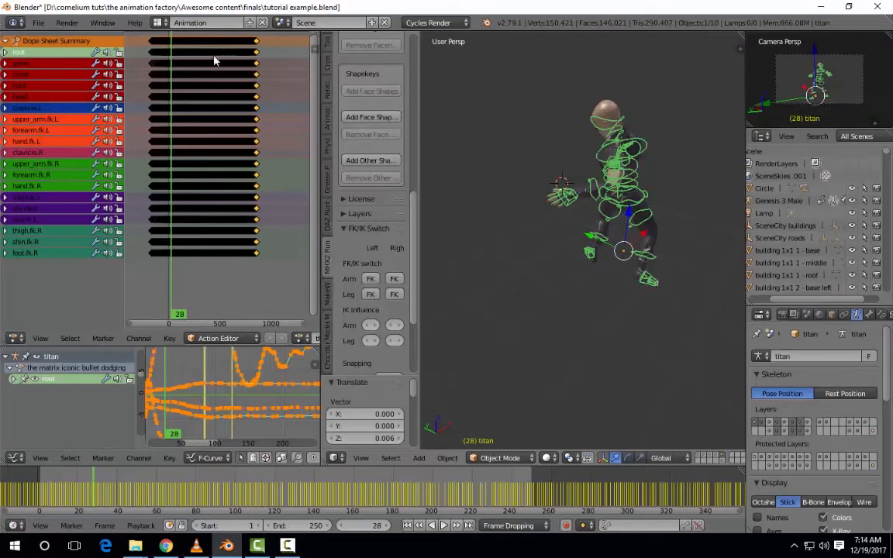
left_click(223, 338)
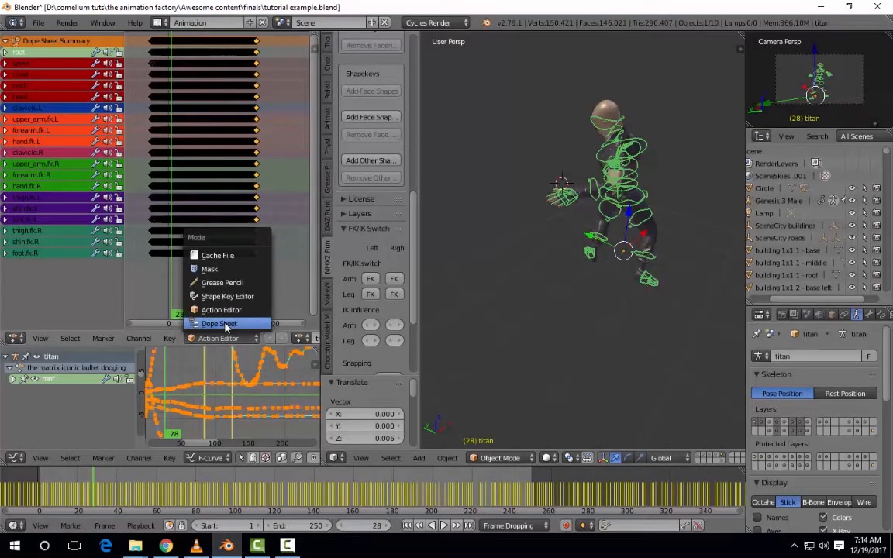
left_click(221, 324)
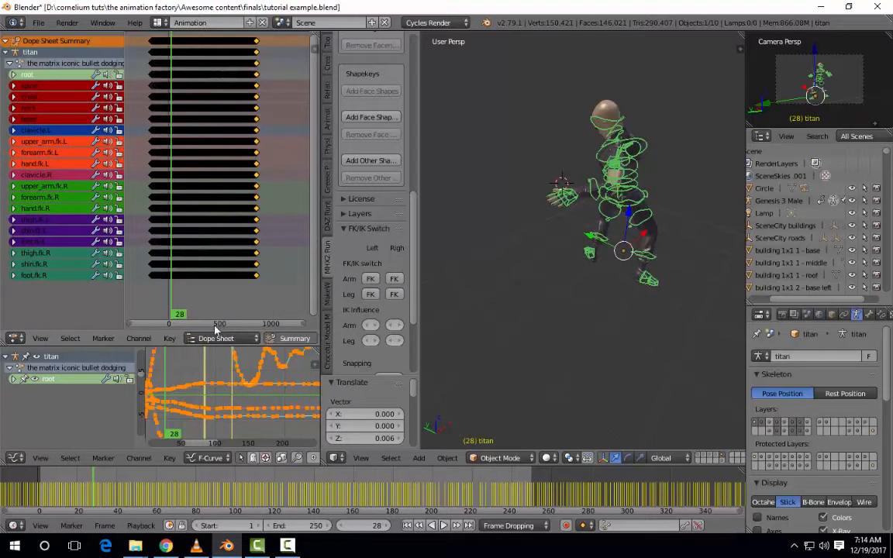
left_click(16, 339)
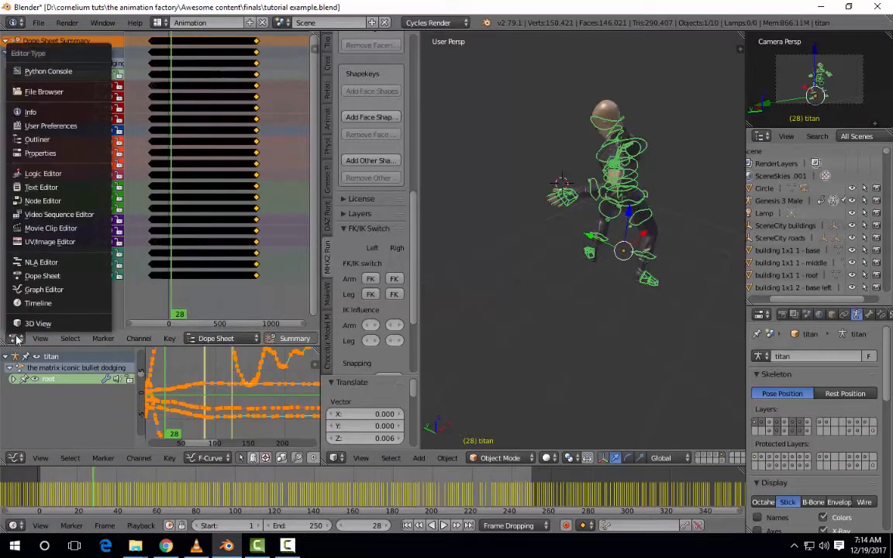
left_click(49, 263)
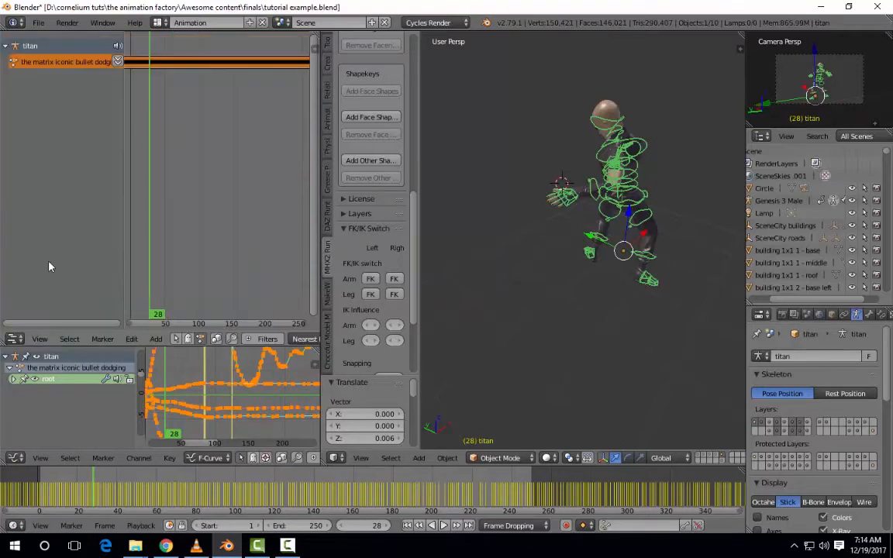
left_click(117, 62)
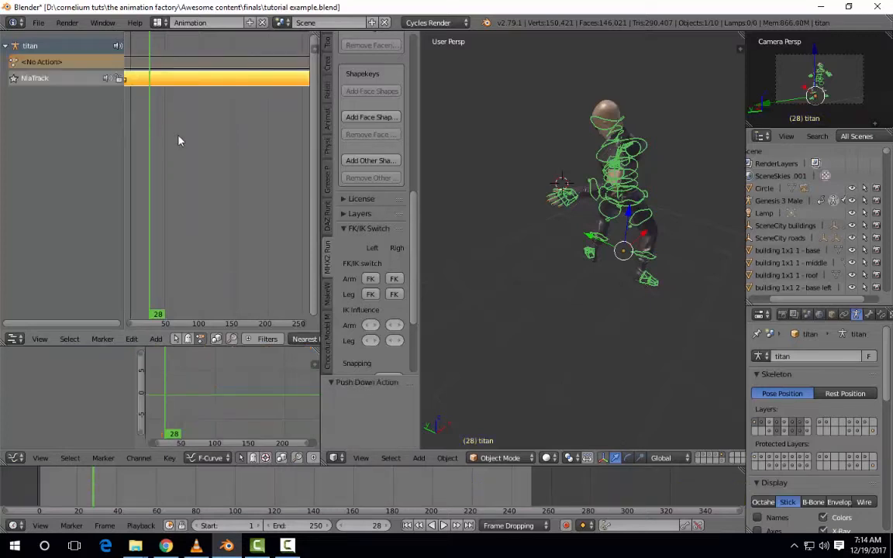
scroll(199, 132, "down", 3)
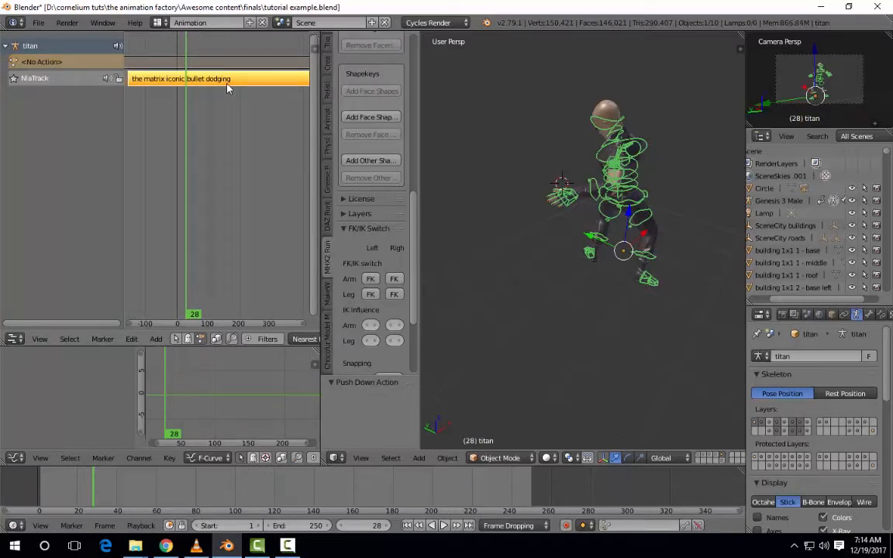
Show the action strip's properties and set its playback scale to 2
key("n")
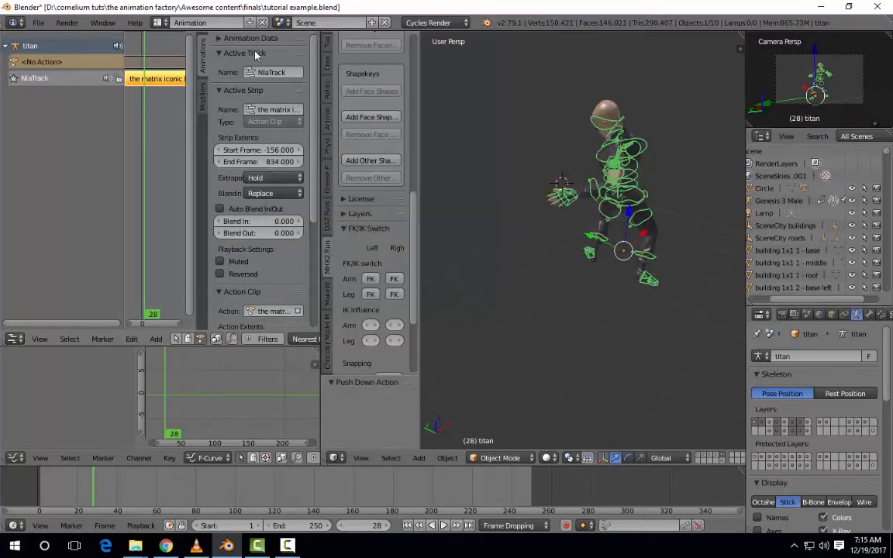
left_click_drag(316, 94, 309, 195)
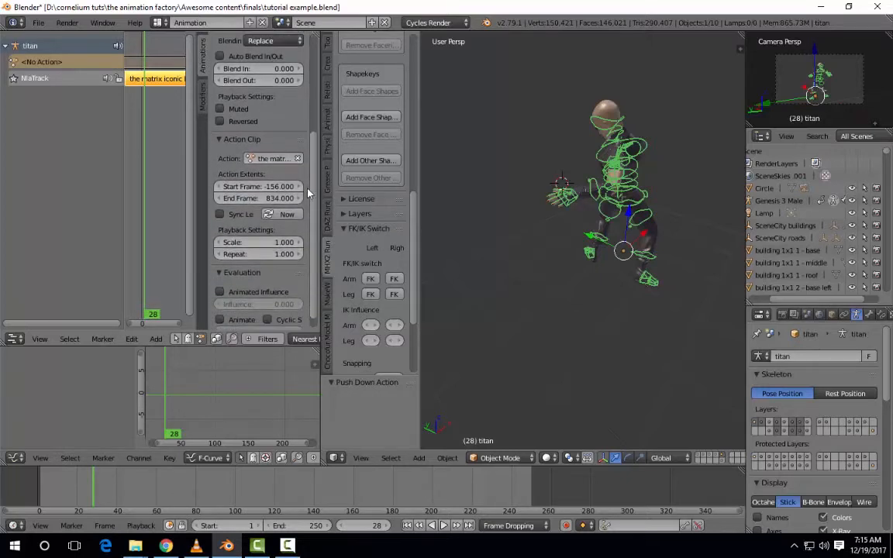
left_click(277, 246)
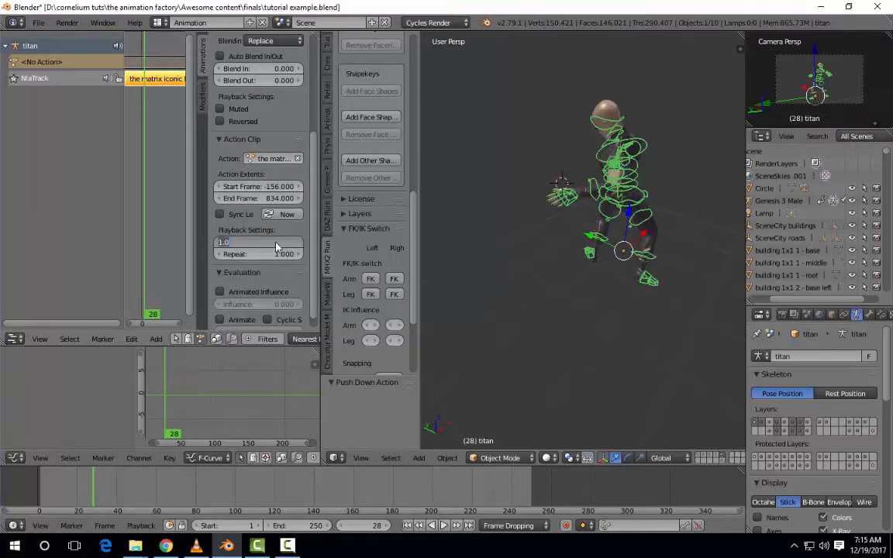
type("2")
key("Return")
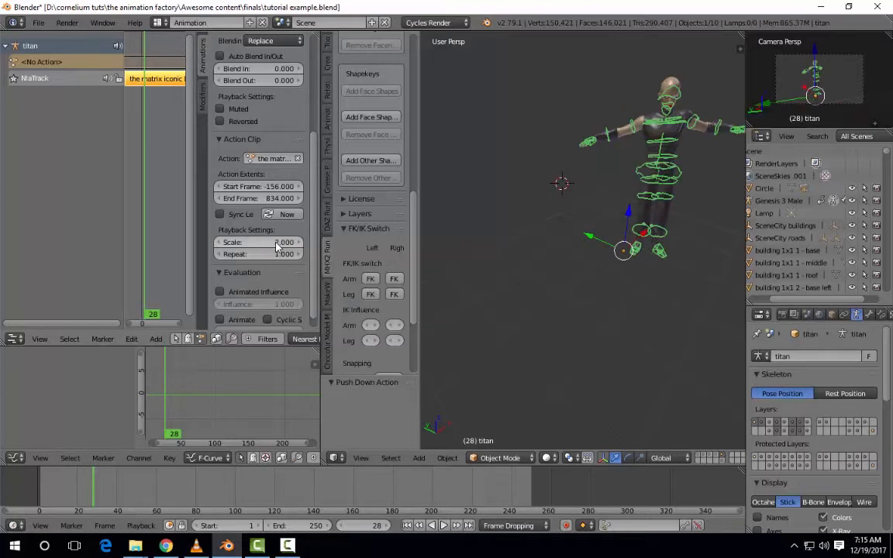
Play the slowed-down dodging animation from near the start to about frame 152
left_click(44, 491)
key("alt+a")
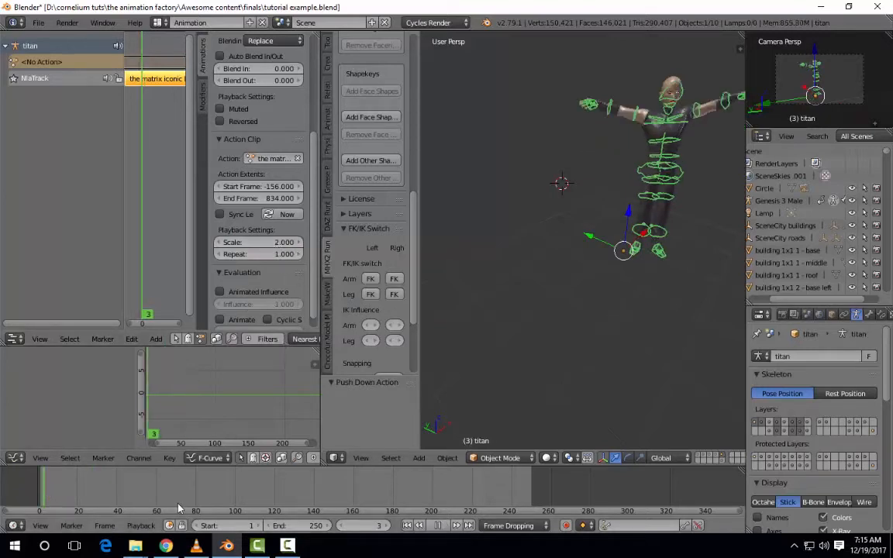
left_click(446, 527)
left_click(446, 526)
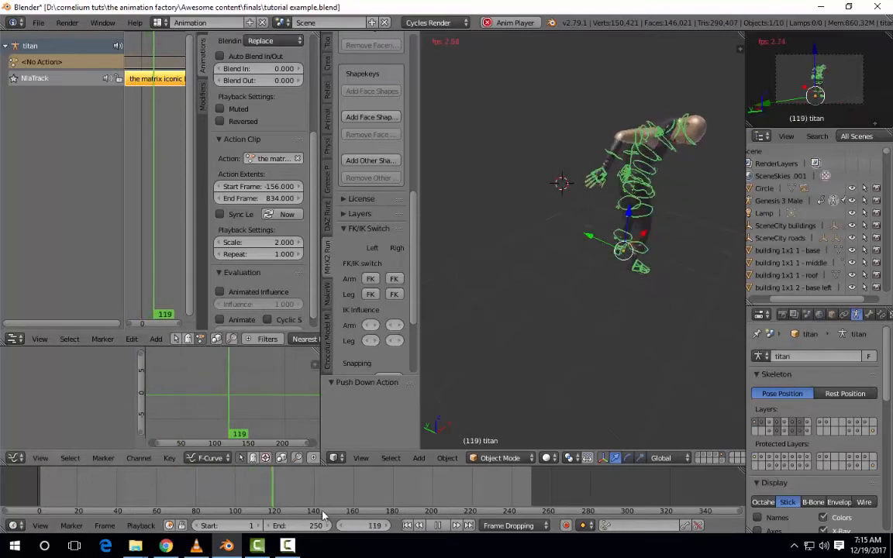
left_click(438, 526)
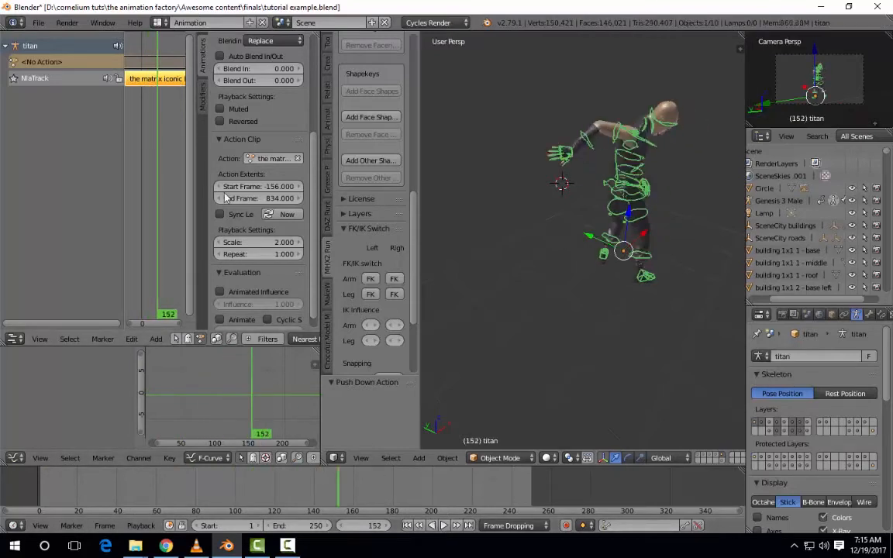
Set the action strip's playback scale to 3
left_click(256, 242)
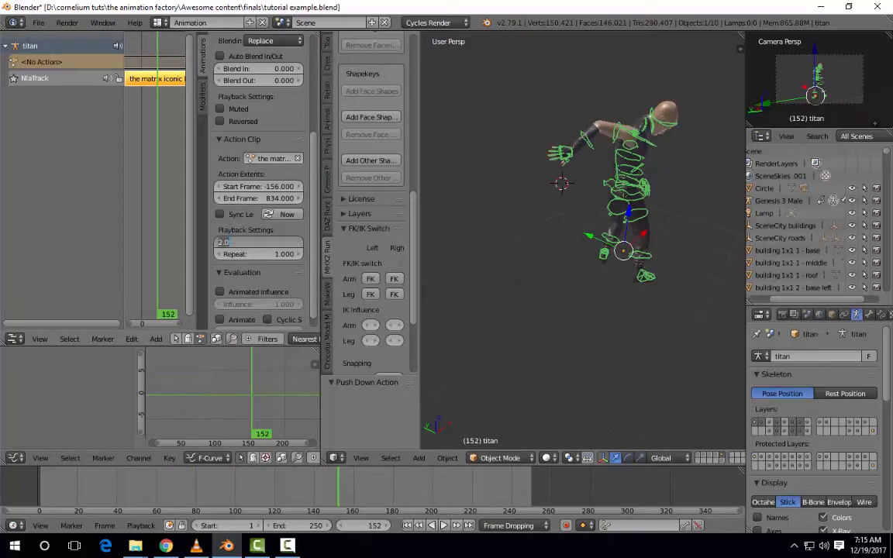
type("2")
key("Return")
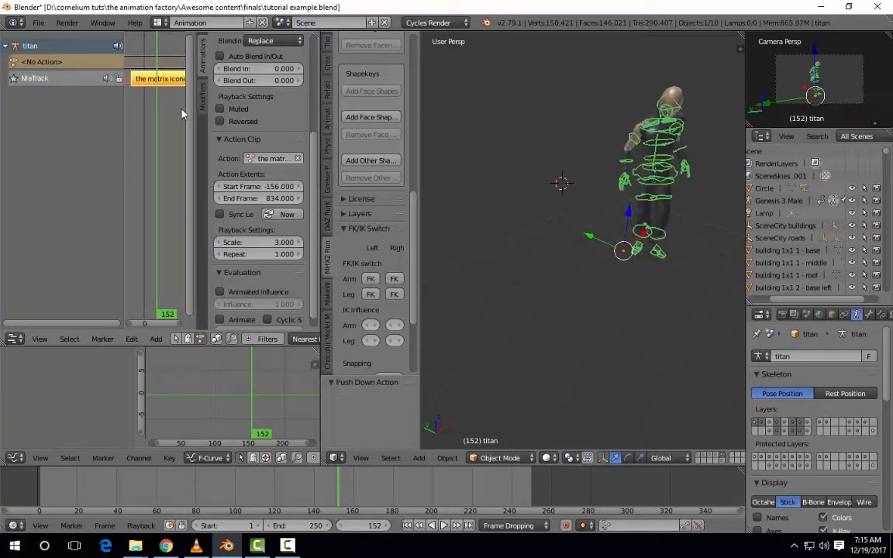
Slide the action strip about 386 frames earlier on its NLA track and go to frame 4
key("g")
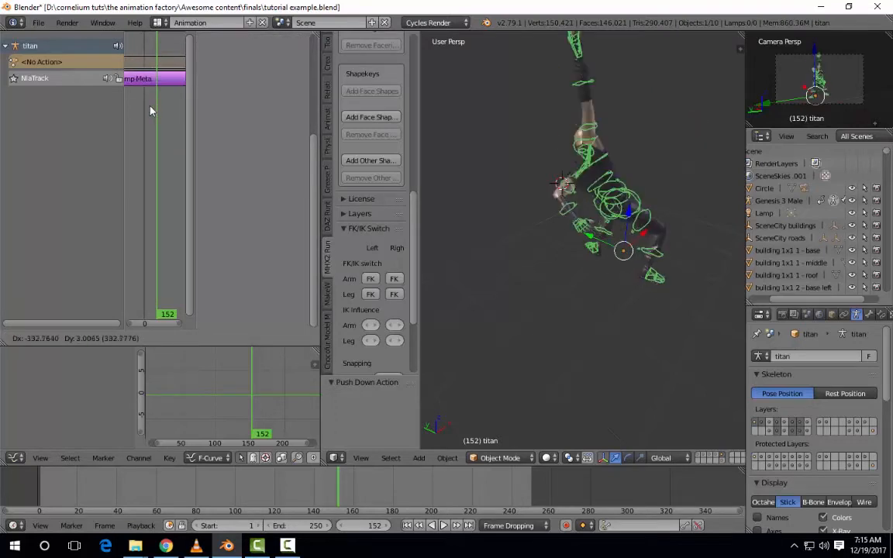
left_click(151, 111)
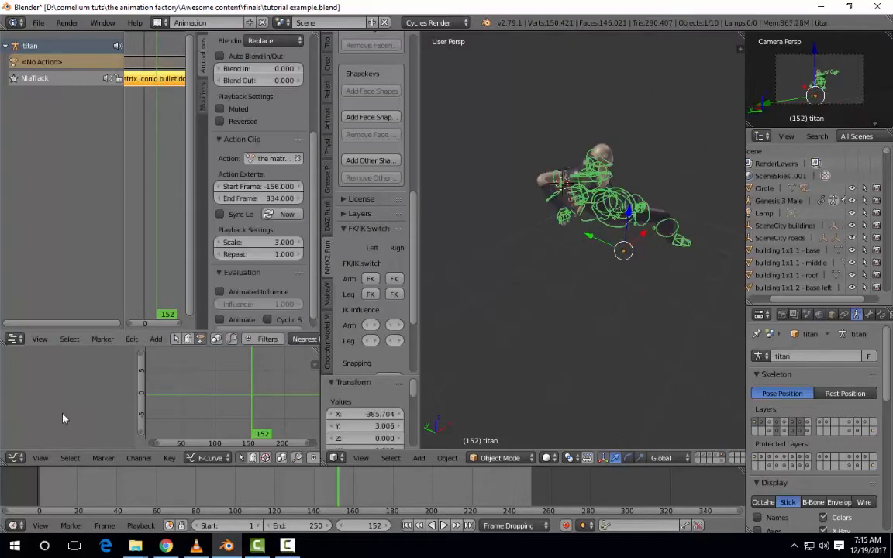
left_click(53, 482)
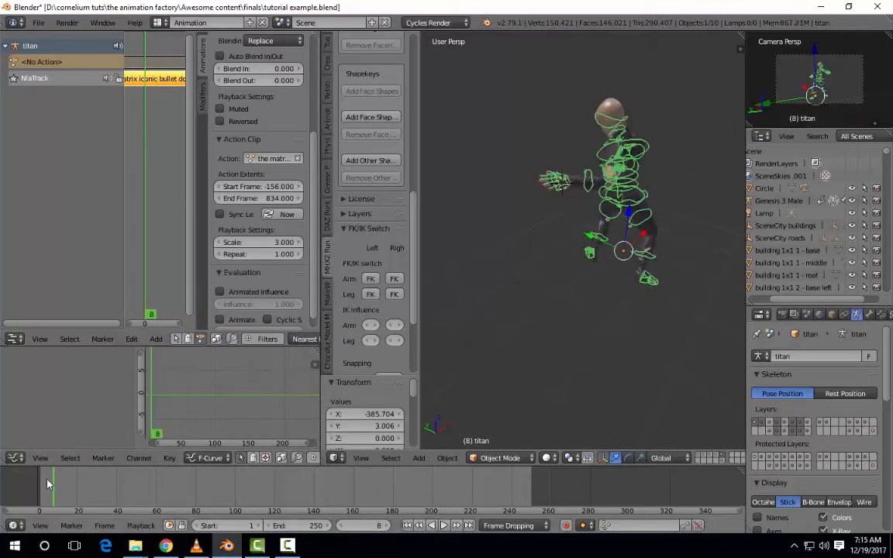
left_click(46, 484)
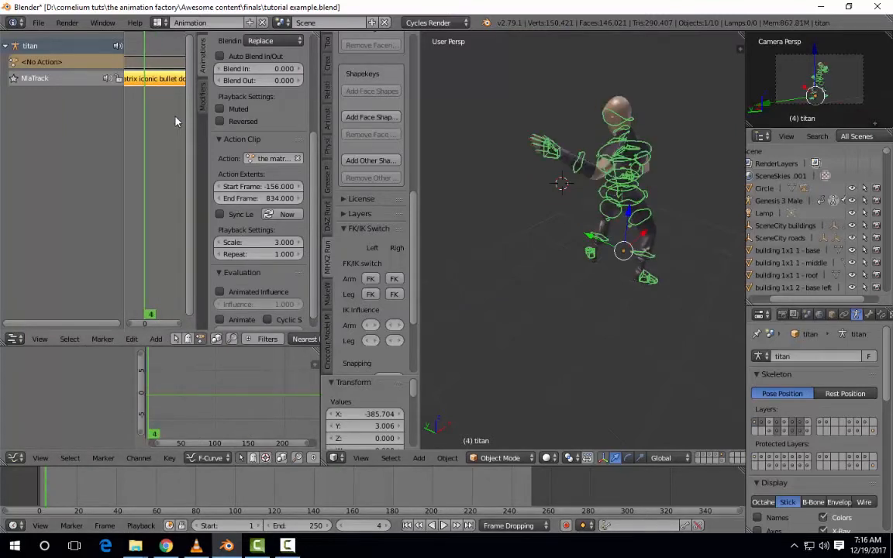
Slide the action strip about 106 frames earlier and play the animation up to frame 23
key("g")
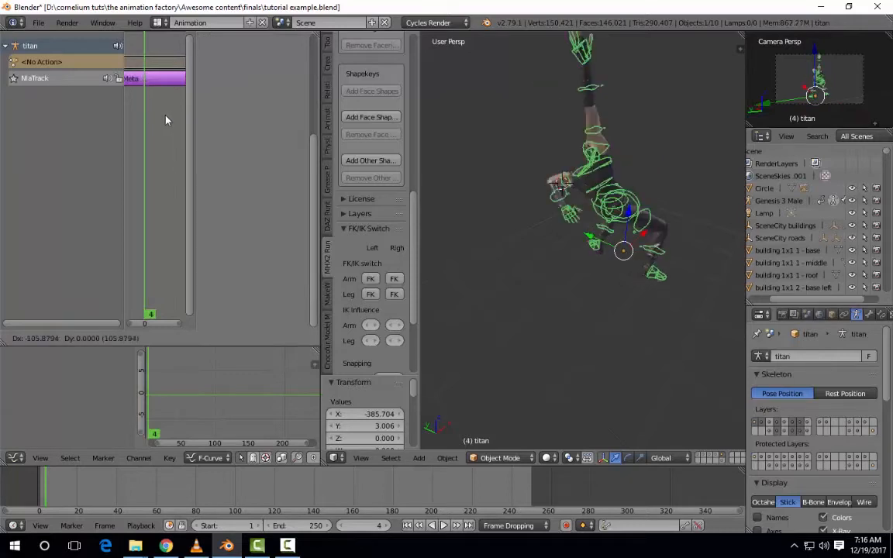
left_click(165, 120)
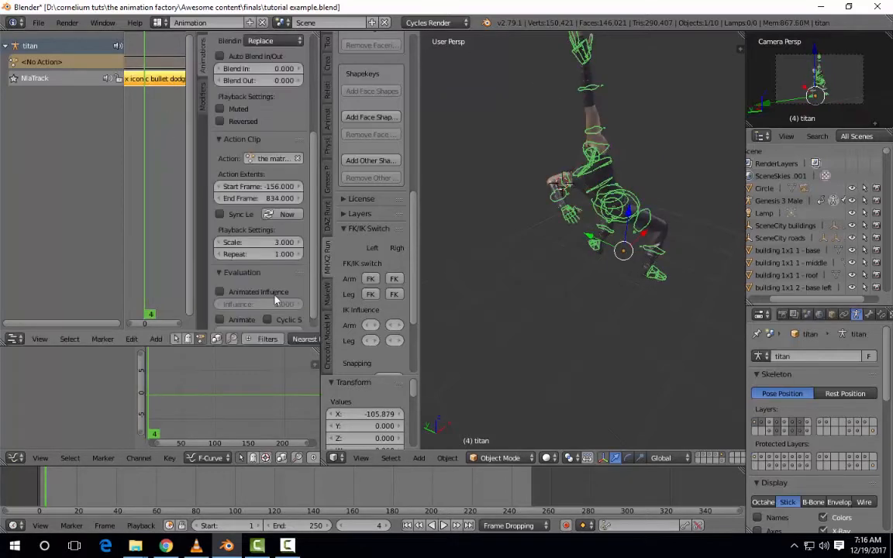
left_click(445, 527)
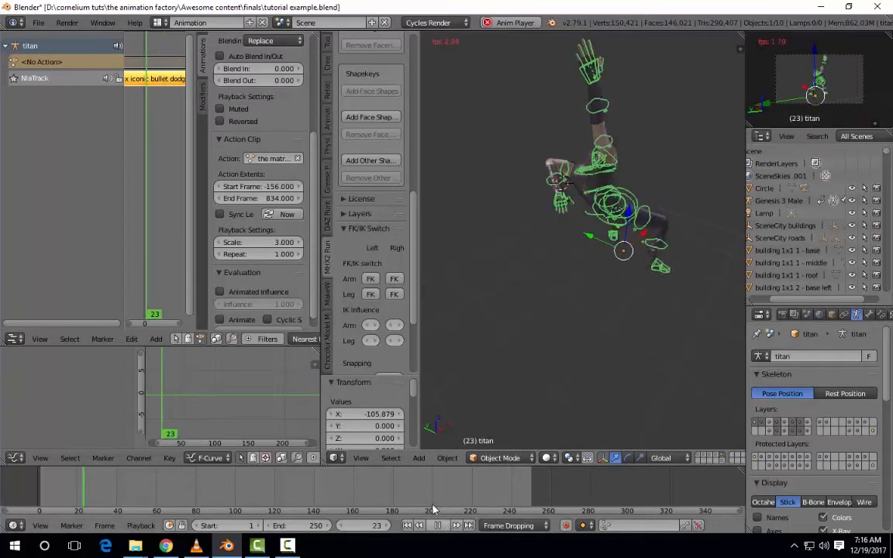
key("Escape")
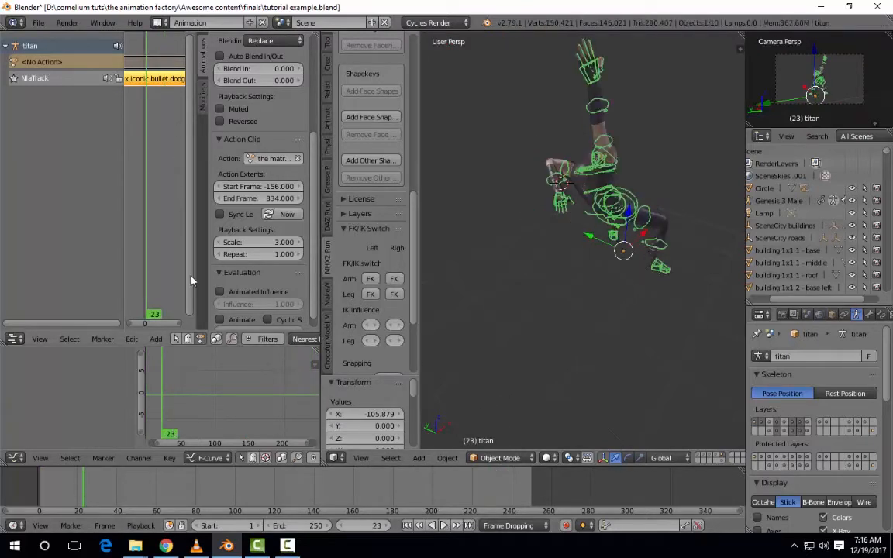
Slide the action strip about 174 frames later on its NLA track and play the animation up to frame 33
left_click(49, 488)
key("alt+a")
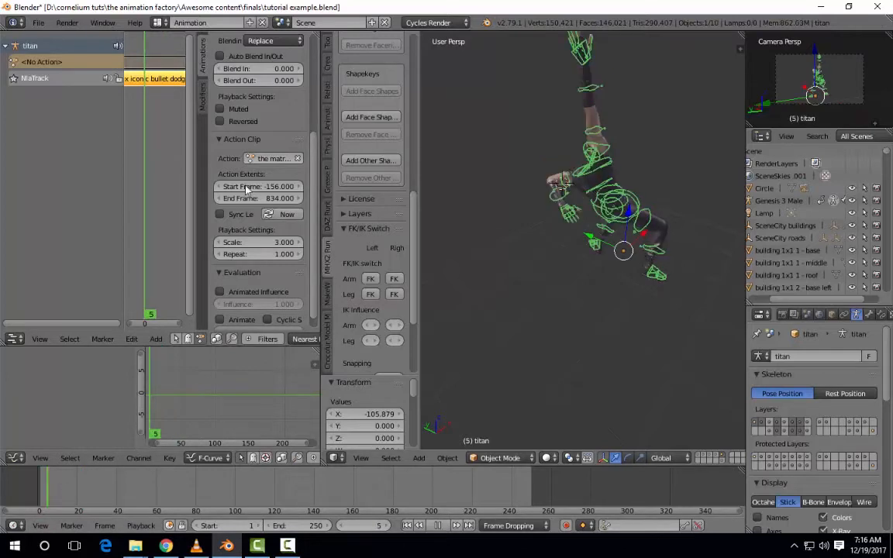
key("alt+a")
key("g")
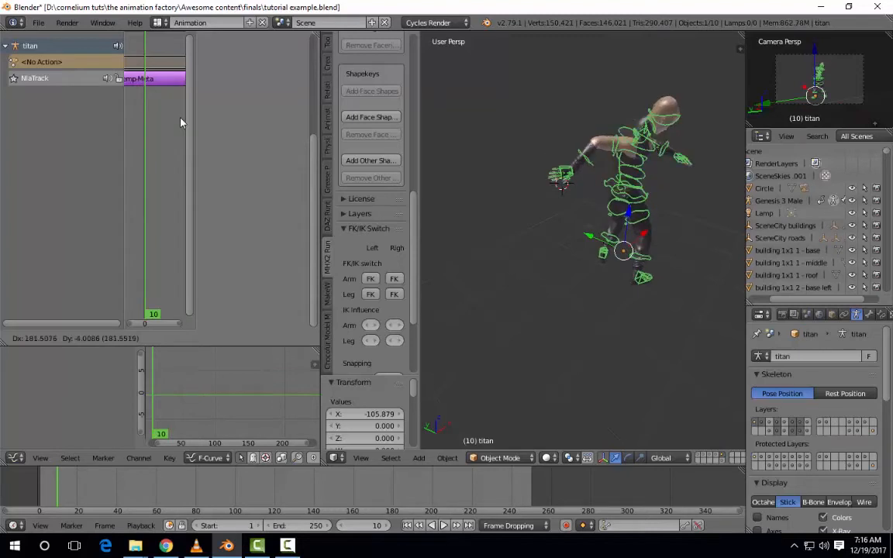
left_click(180, 123)
key("n")
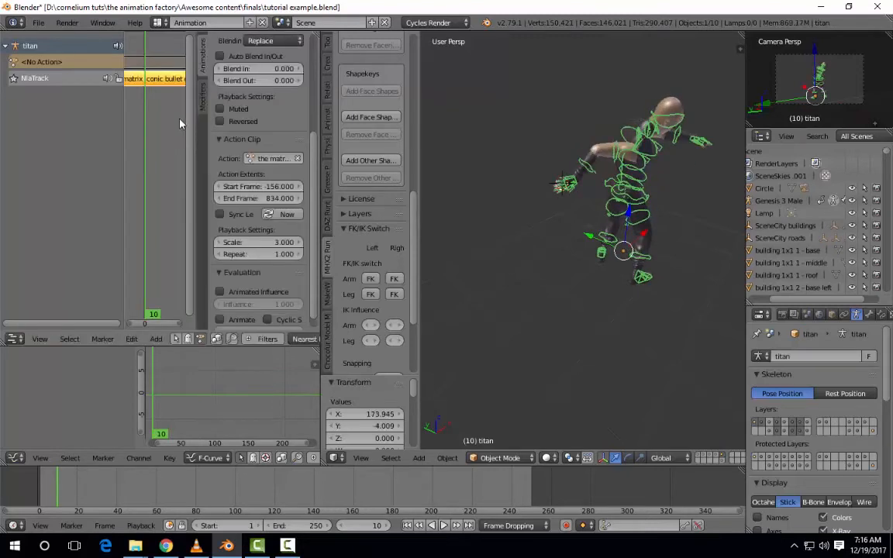
left_click(444, 526)
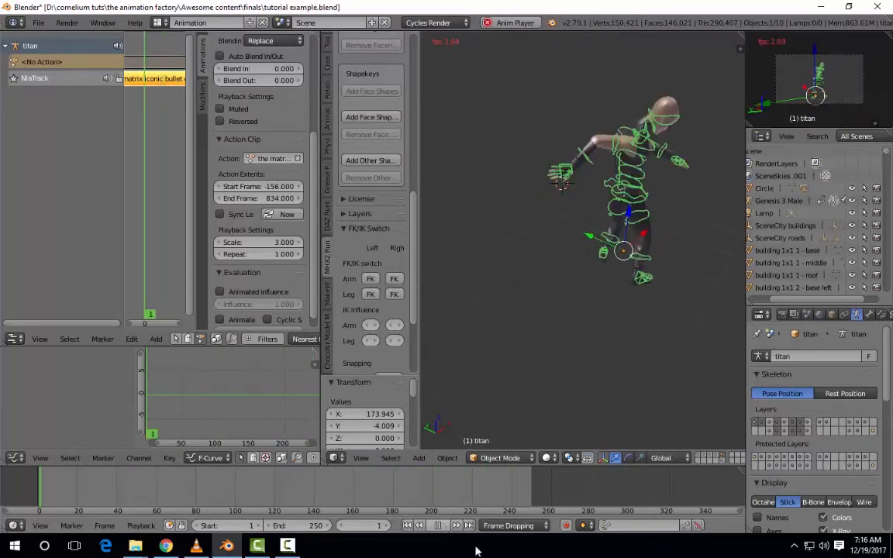
left_click(441, 526)
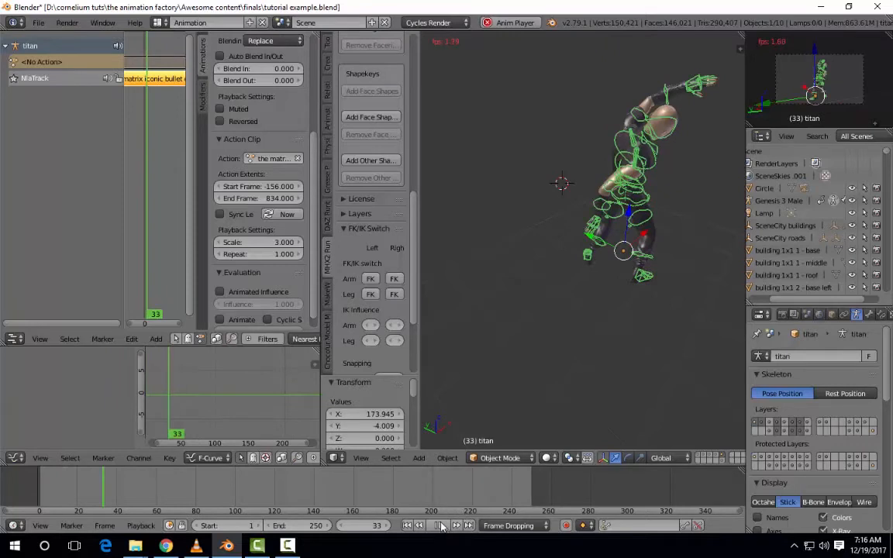
Set the action strip's playback scale to 5
left_click(258, 242)
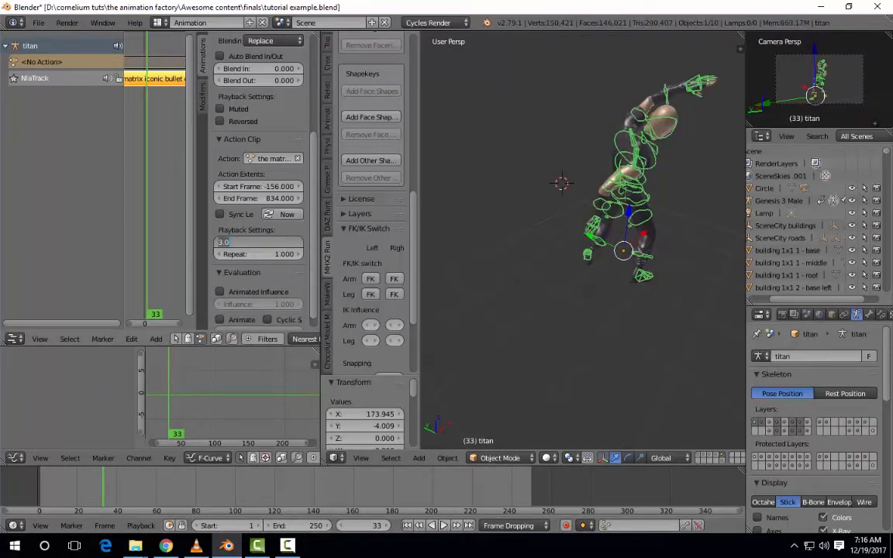
type("5")
key("Return")
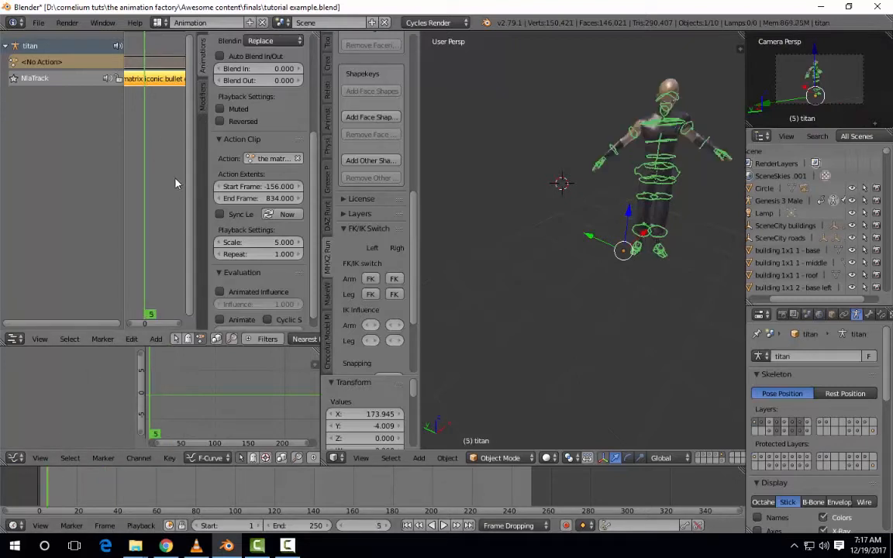
At frame 5, slide the action strip about 318 frames earlier on its NLA track and start playback
key("g")
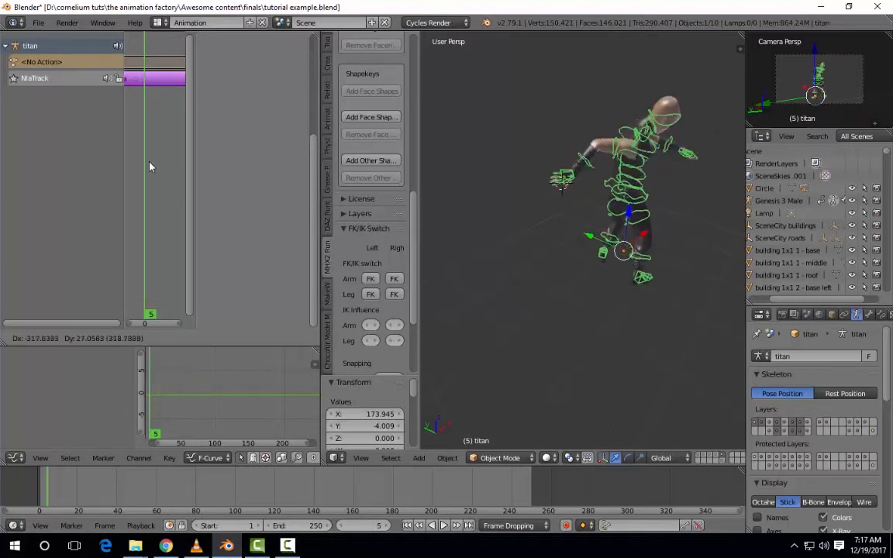
left_click(150, 166)
key("n")
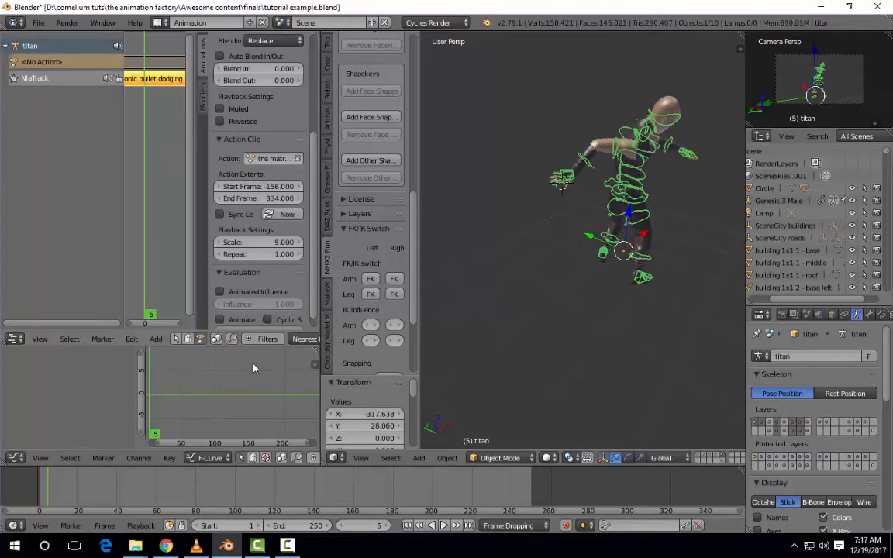
left_click(444, 526)
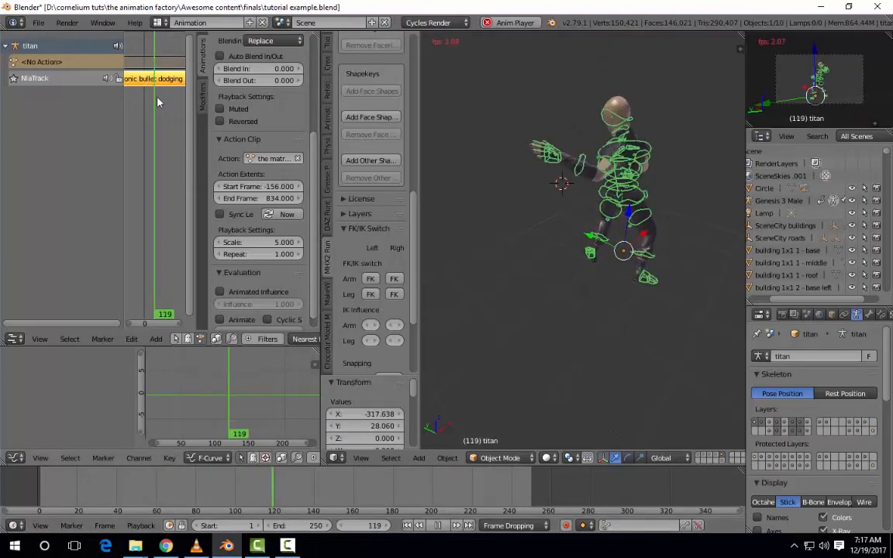
Slide the action strip about 227 frames earlier during playback and stop the animation at frame 30
key("g")
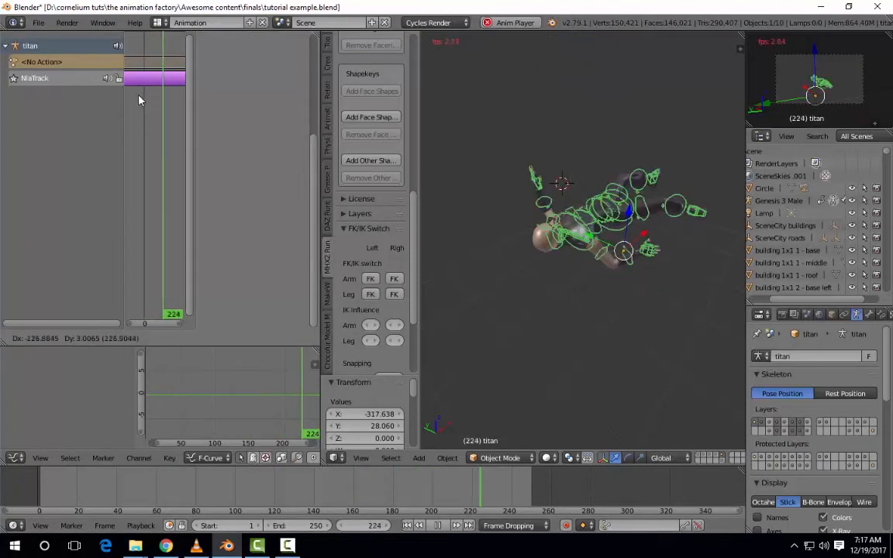
left_click(139, 97)
key("n")
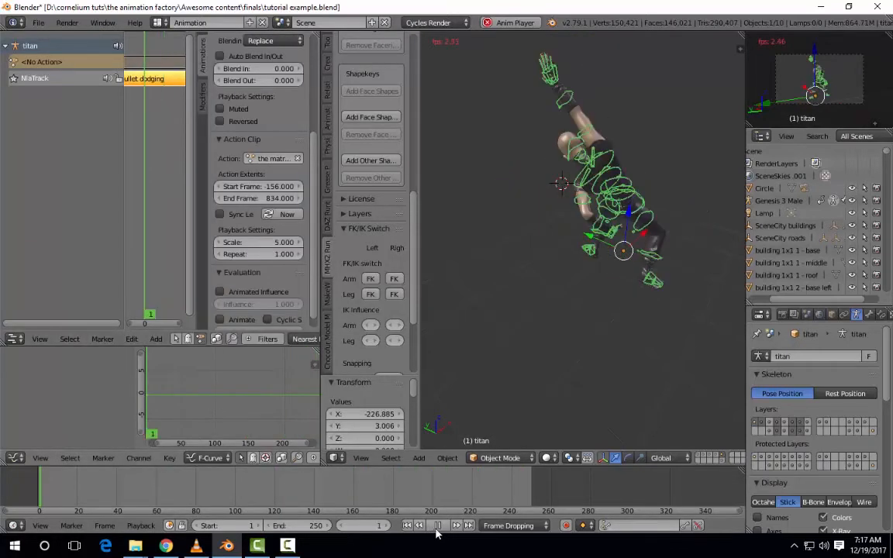
key("alt+a")
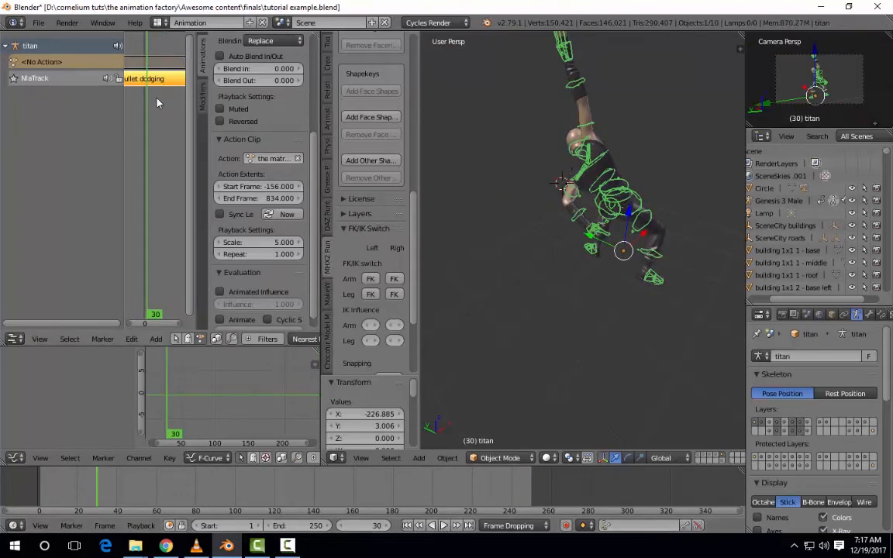
Slide the action strip about 83 frames earlier and play the animation to review the dodge
key("n")
key("g")
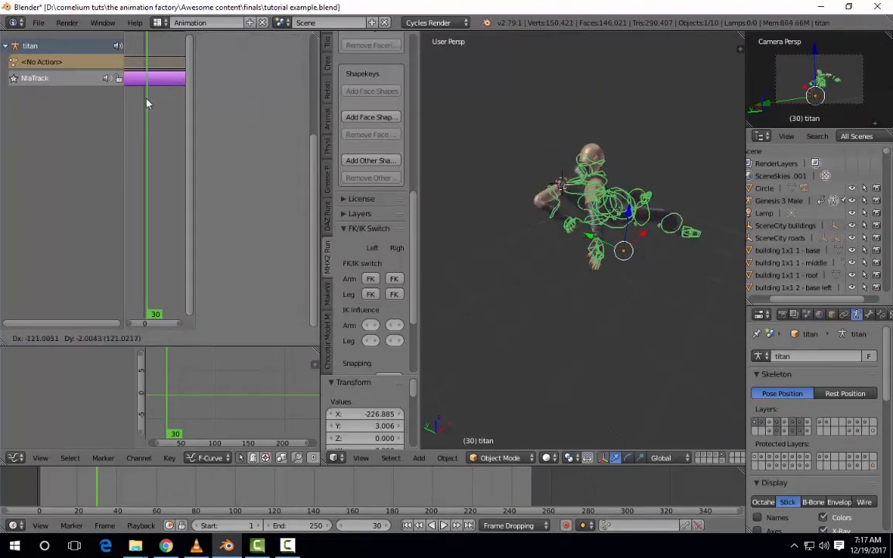
left_click(152, 104)
key("n")
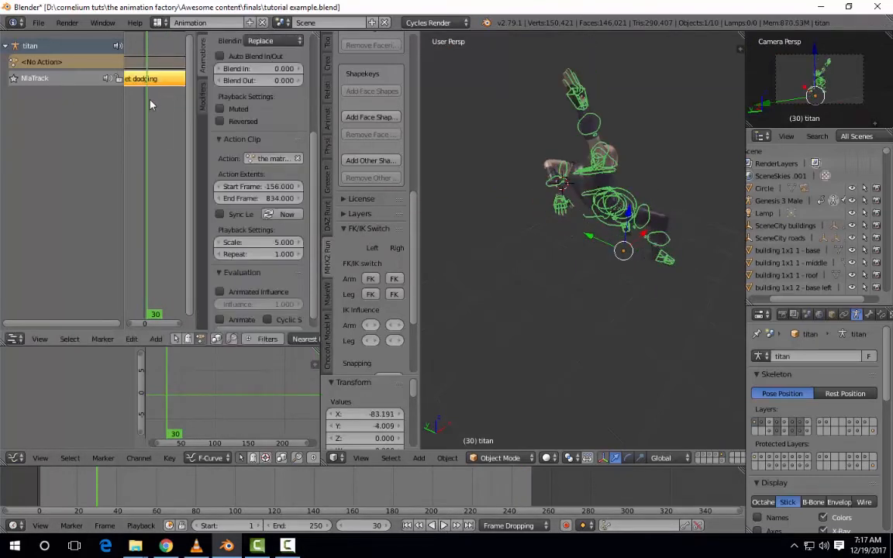
left_click(444, 525)
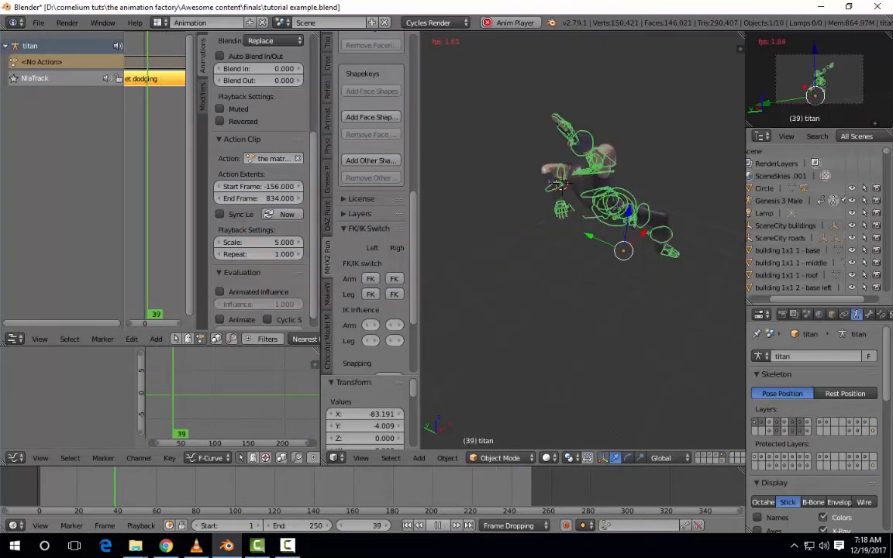
left_click(438, 526)
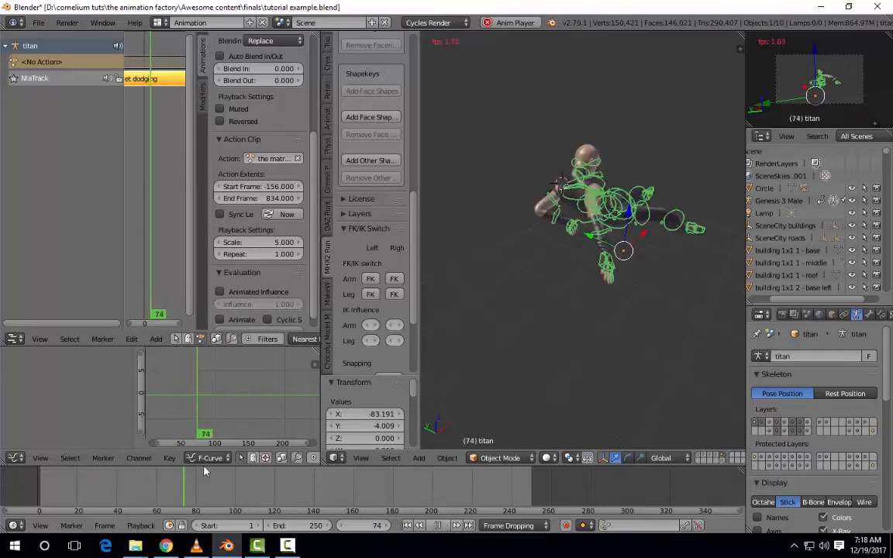
Go to frame 14, slide the action strip about 106 frames later, and hide the NLA strip properties
left_click_drag(119, 504, 65, 500)
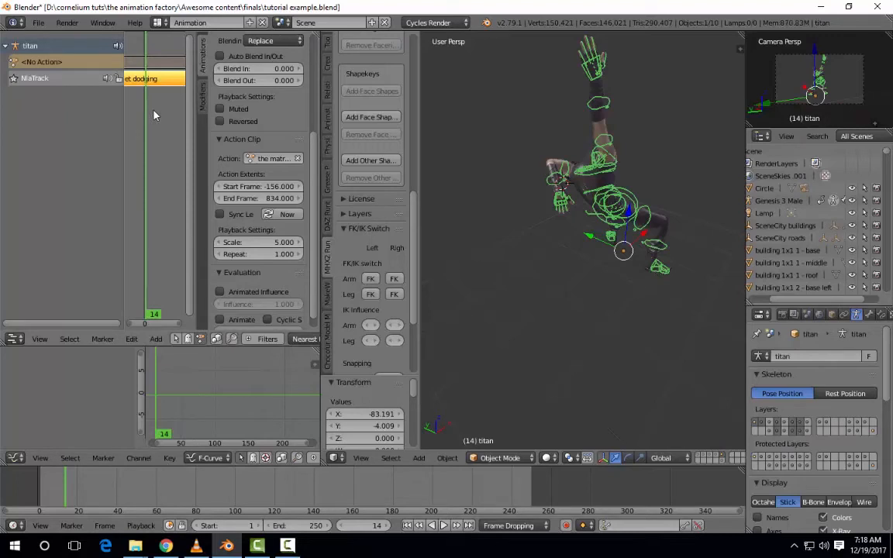
key("n")
key("g")
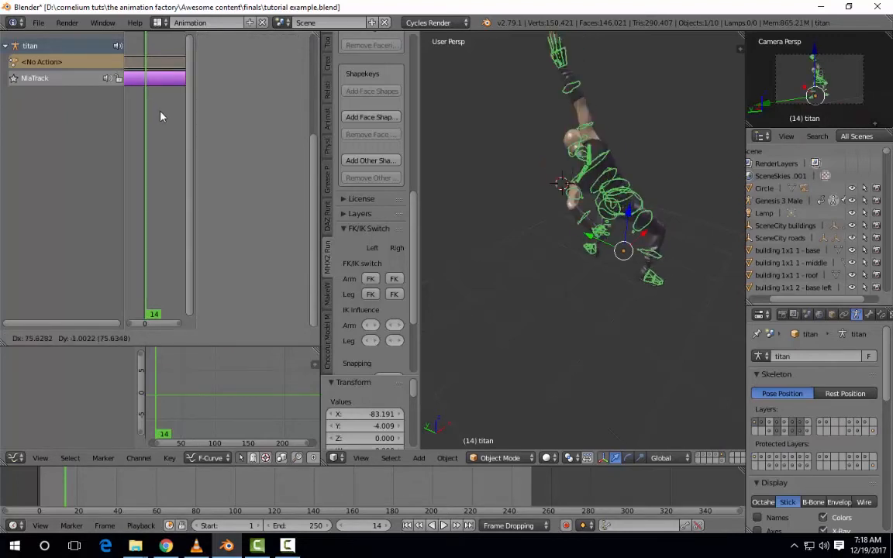
left_click(163, 125)
key("n")
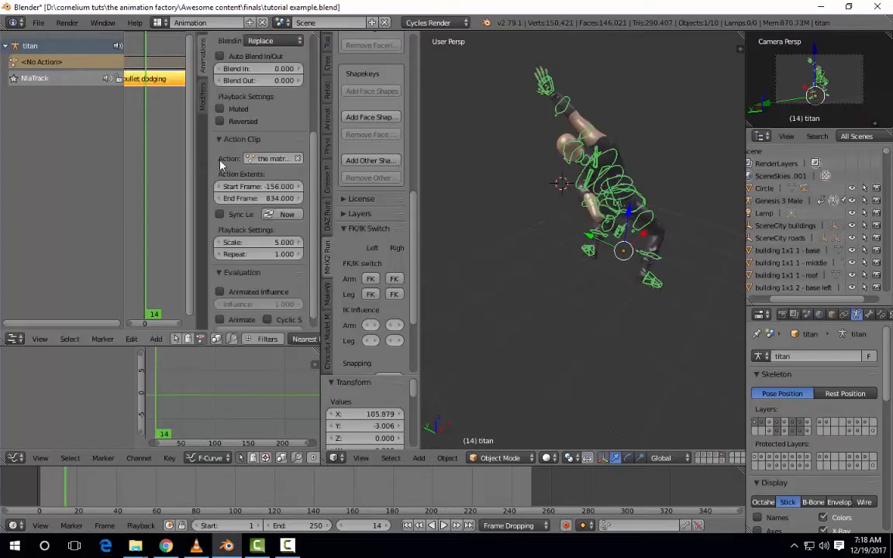
key("n")
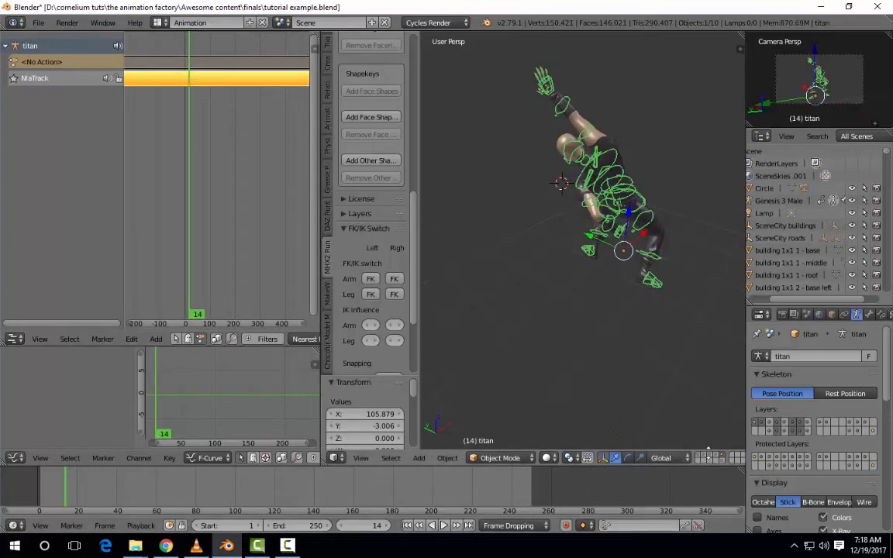
Show the layers containing the second character and the rooftop city around the dodging character
scroll(644, 337, "down", 2)
scroll(584, 335, "up", 5)
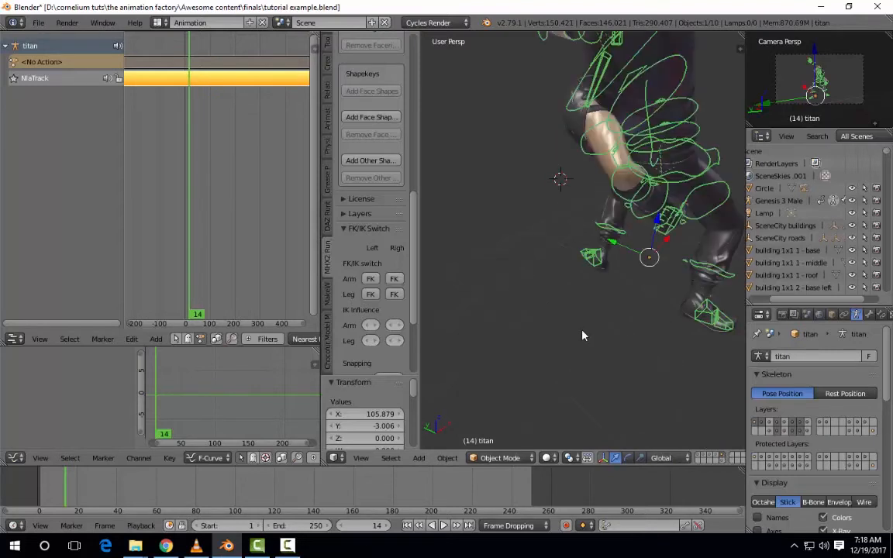
scroll(590, 346, "down", 5)
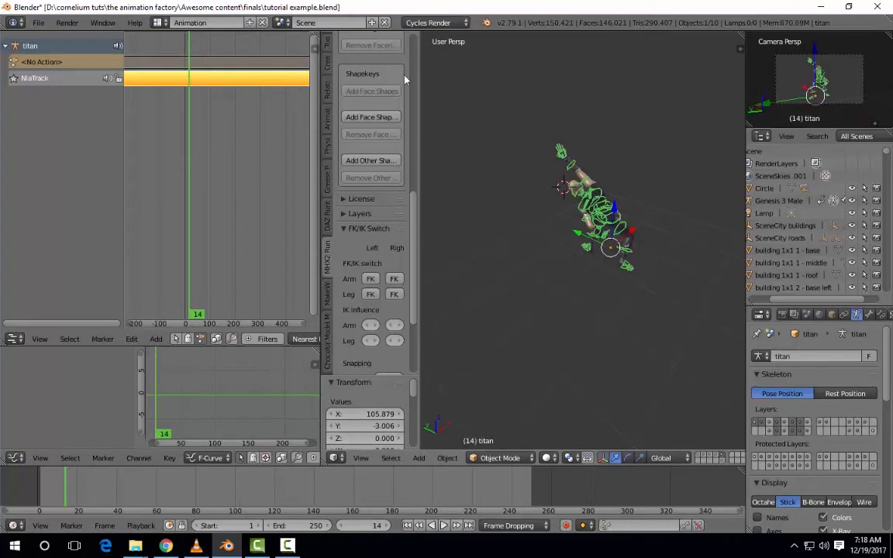
left_click(706, 458, "shift")
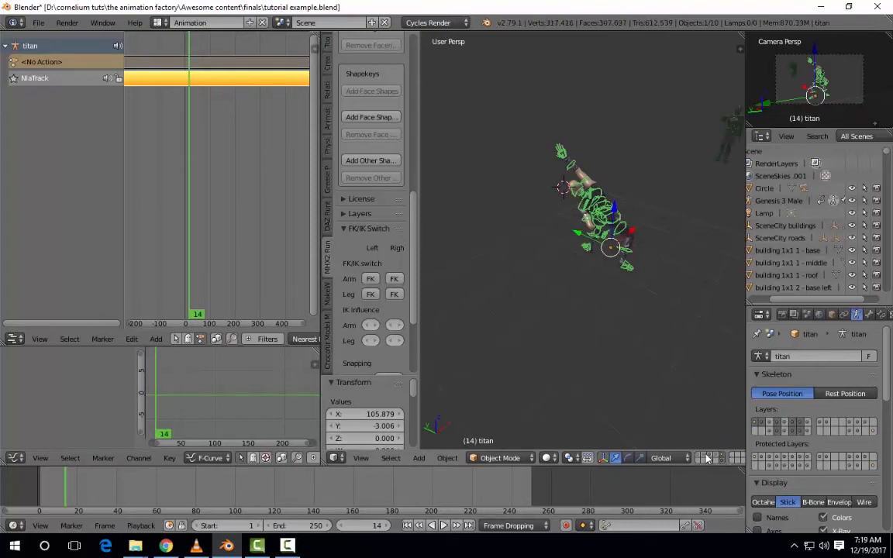
left_click(707, 458, "shift")
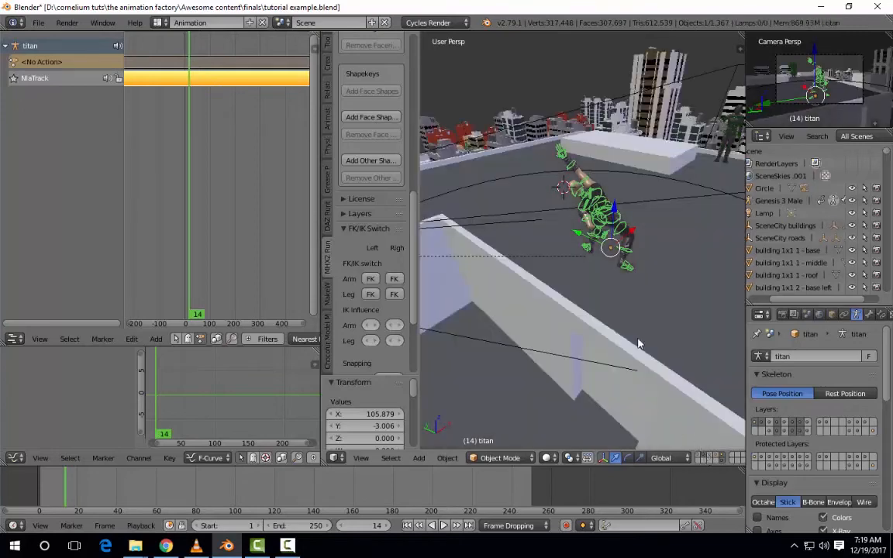
middle_click_drag(588, 303, 600, 298)
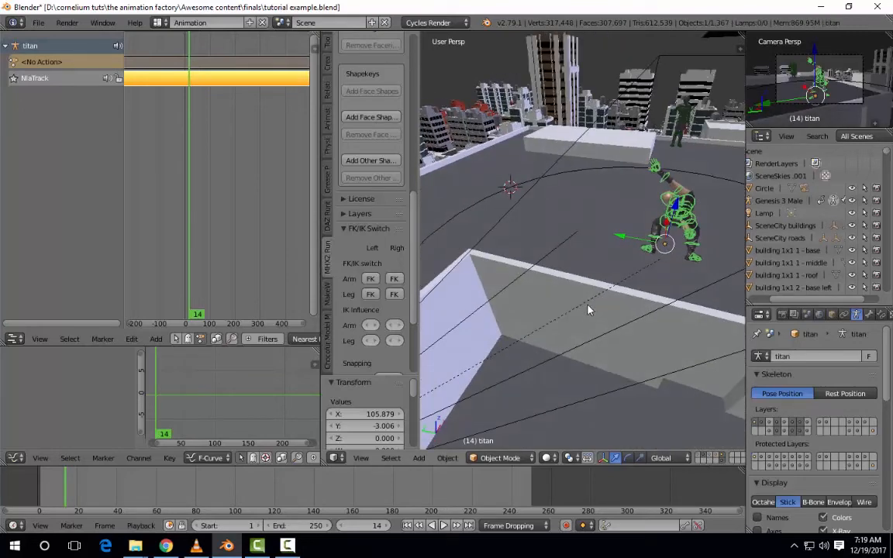
middle_click_drag(589, 308, 571, 292)
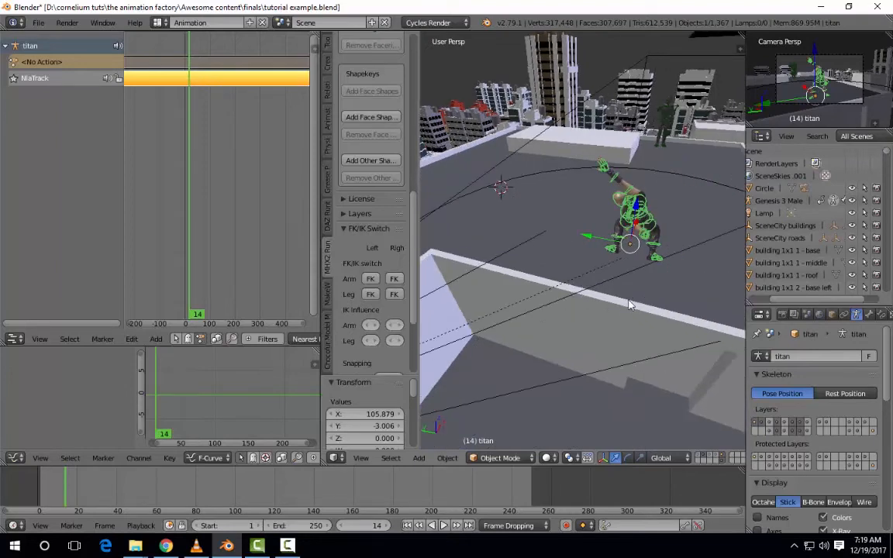
middle_click_drag(640, 262, 635, 262)
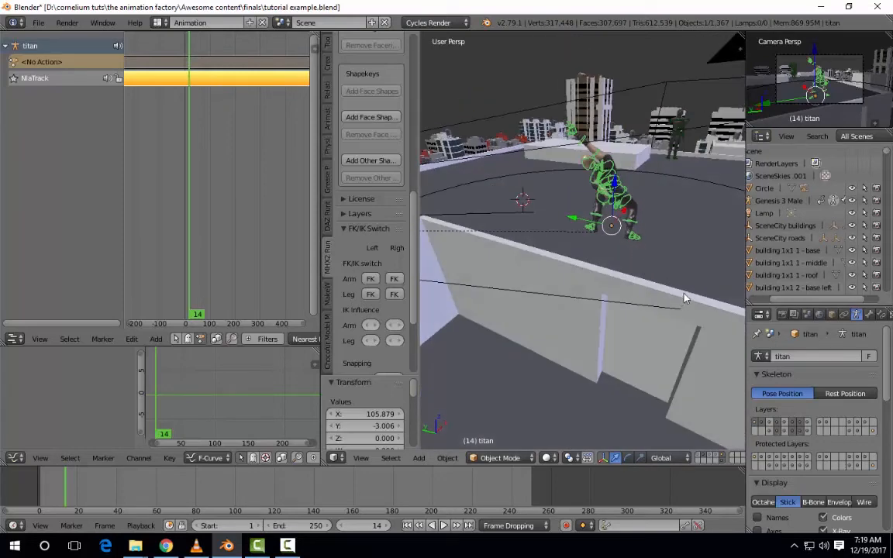
Check the Light Em Up sky in the World settings and preview the scene in rendered shading before returning to solid view
left_click(821, 315)
scroll(798, 428, "down", 5)
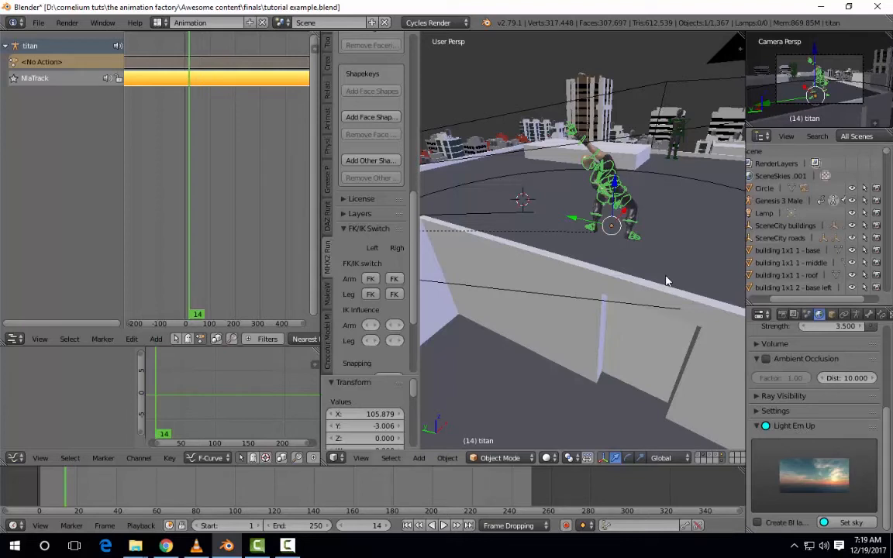
key("shift+z")
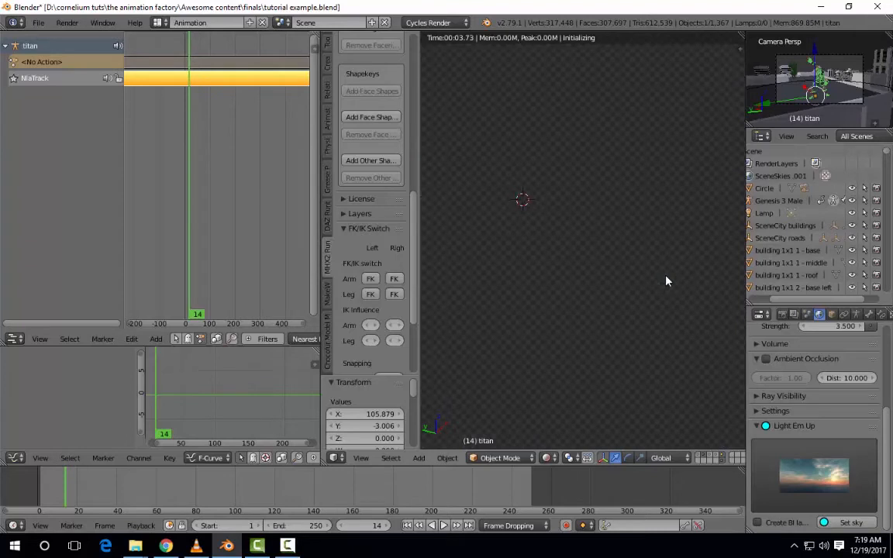
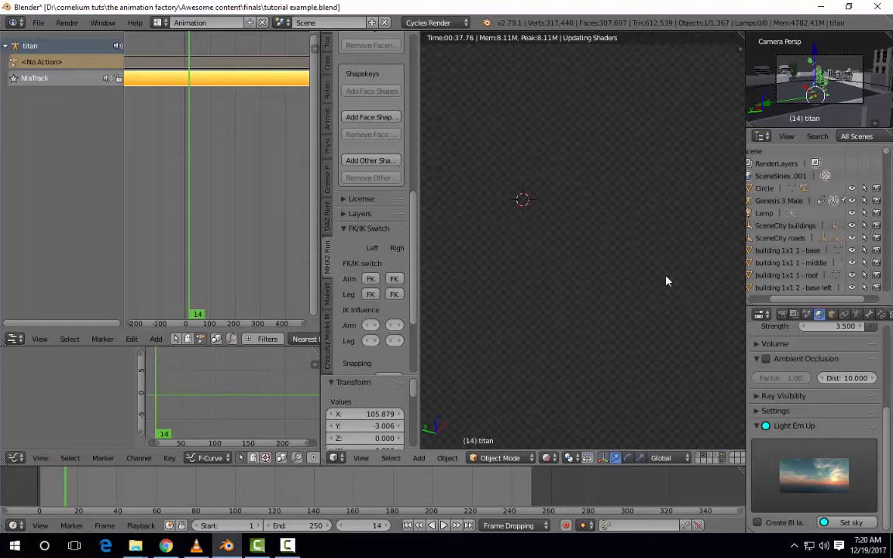
key("shift+z")
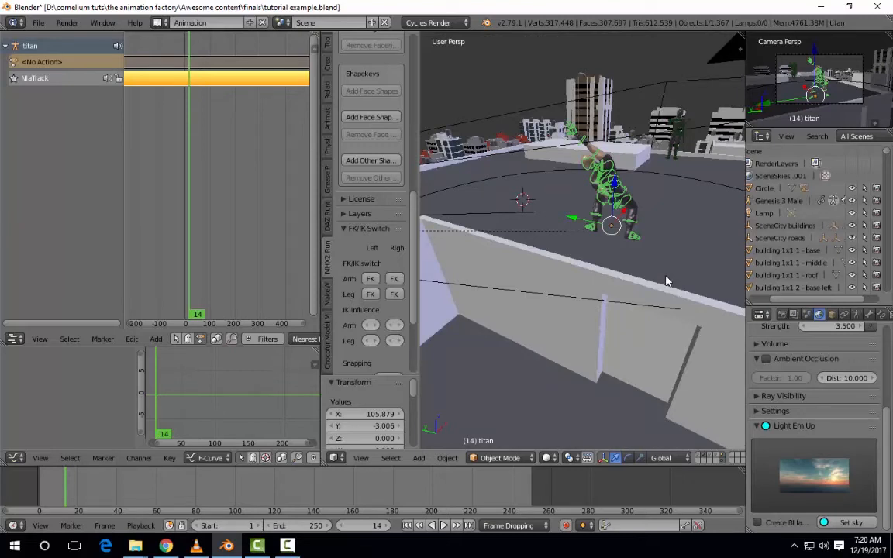
Select the circle around the dodging character and go to frame 1
right_click(677, 181)
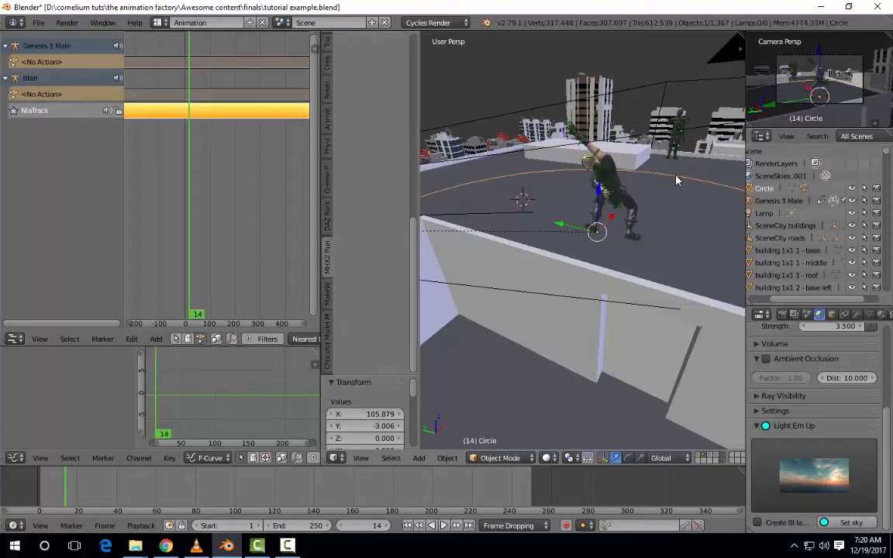
left_click(48, 494)
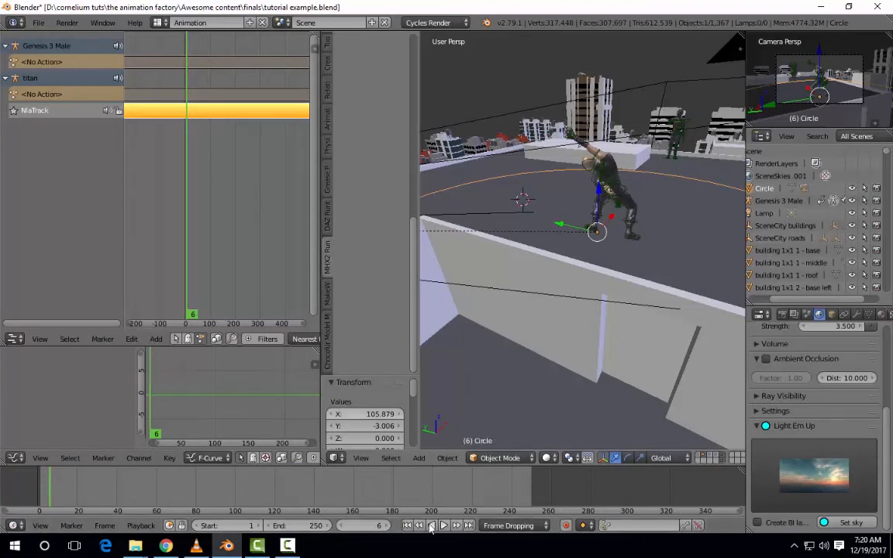
left_click(407, 526)
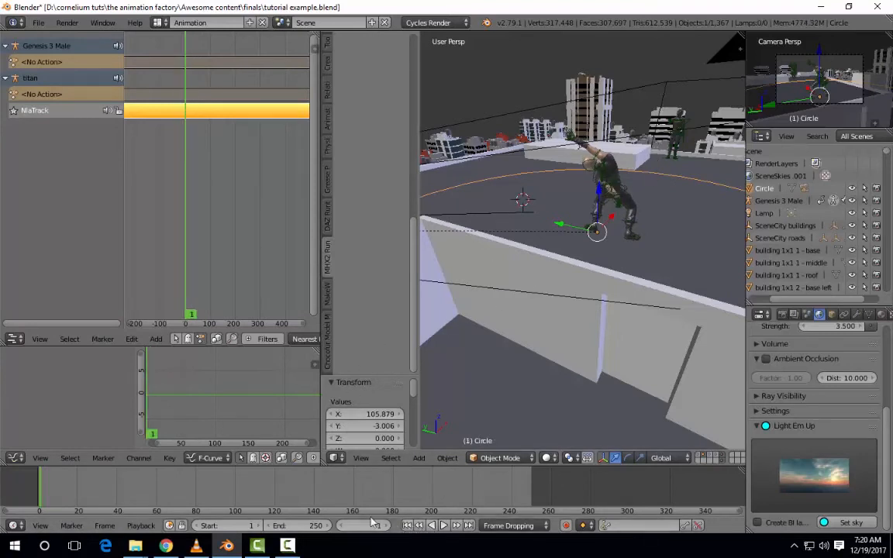
Turn on auto keying and rotate the circle about 5° around the global Z axis at frame 1
left_click(28, 499)
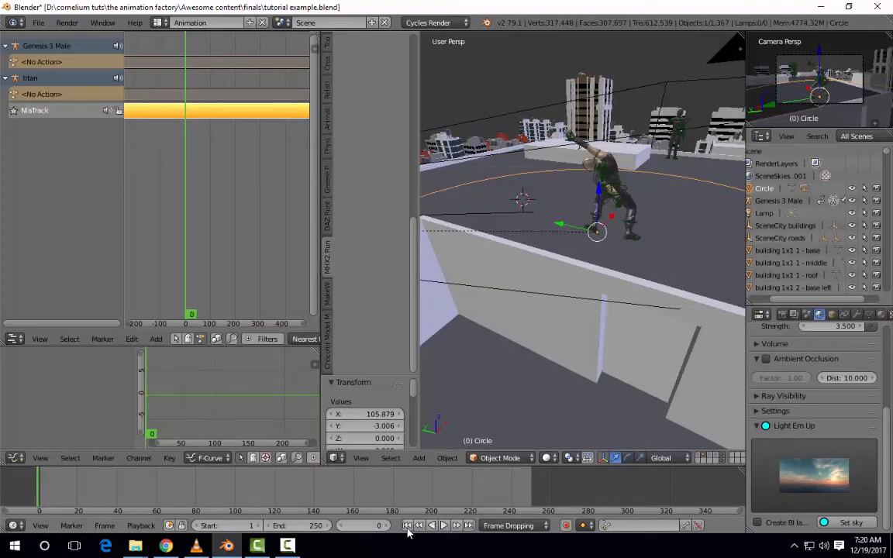
key("Right")
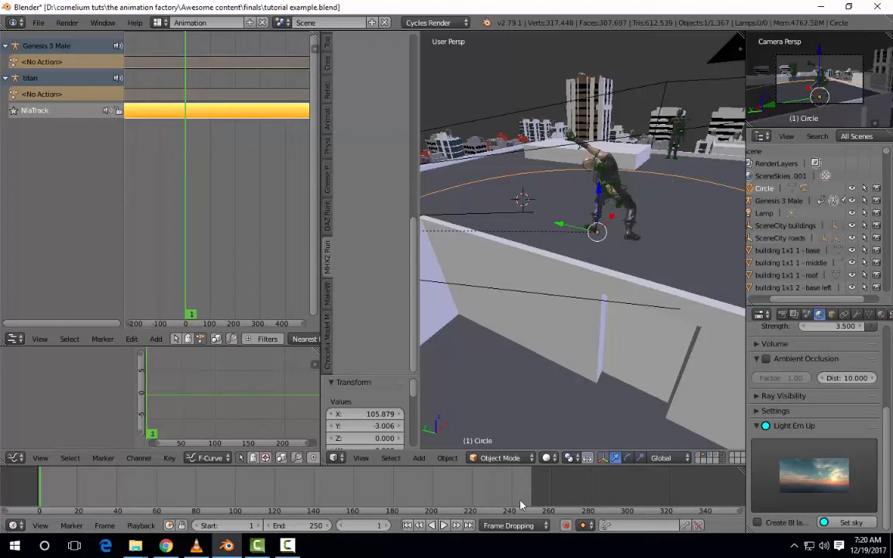
left_click(567, 526)
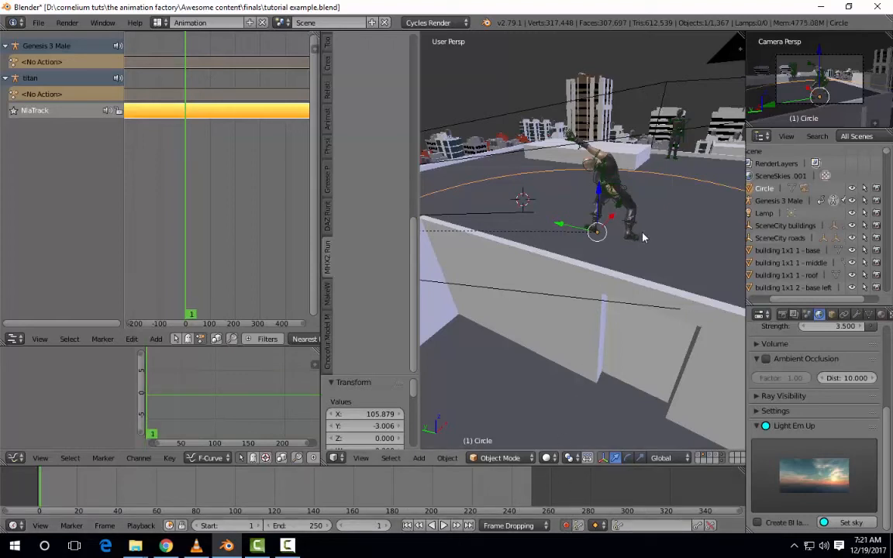
key("r")
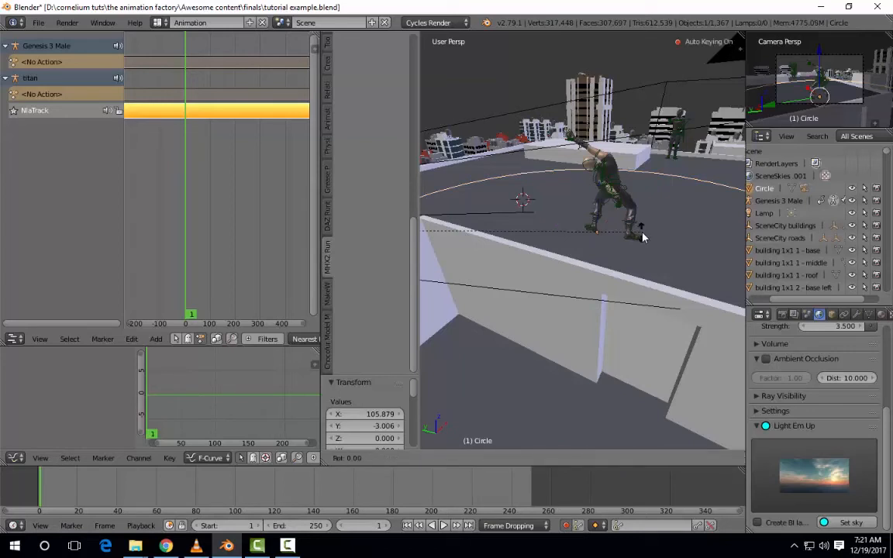
key("z")
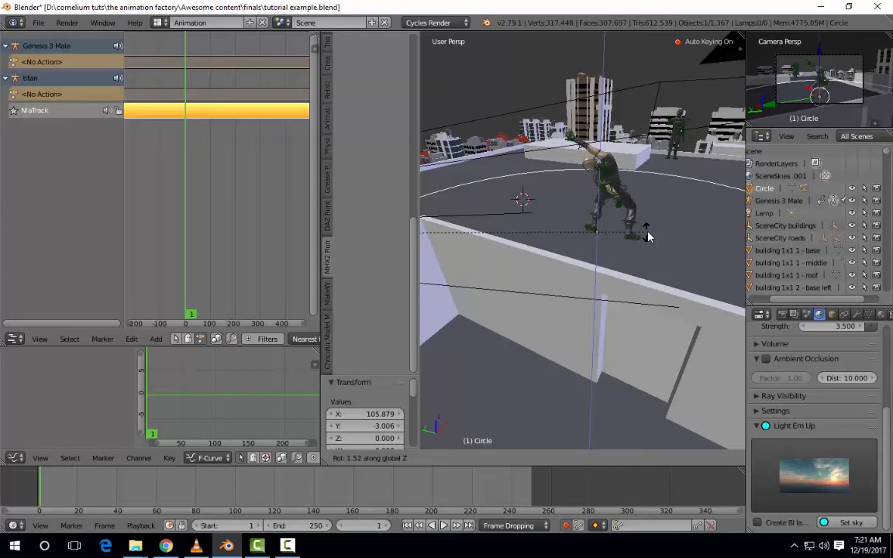
left_click(648, 236)
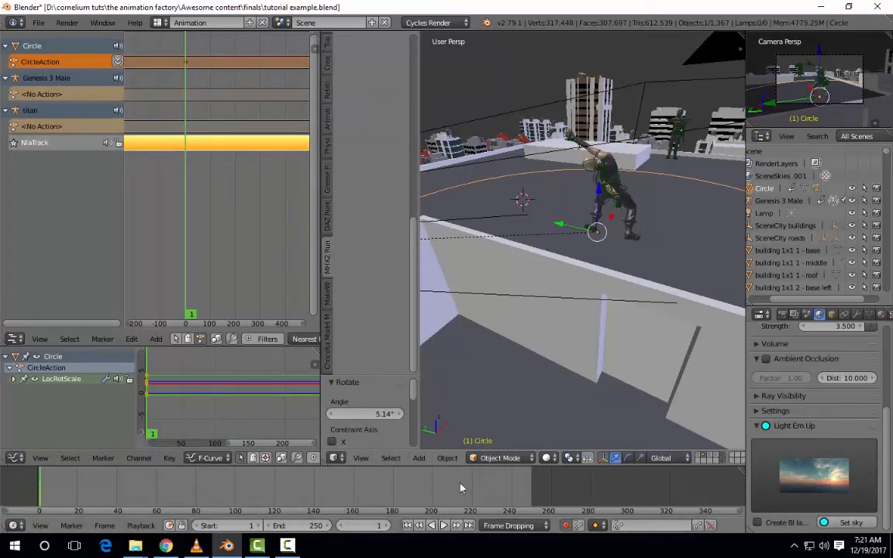
Go to frame 253 and rotate the circle about 311° around the global Z axis to key the camera's orbit
left_click(539, 492)
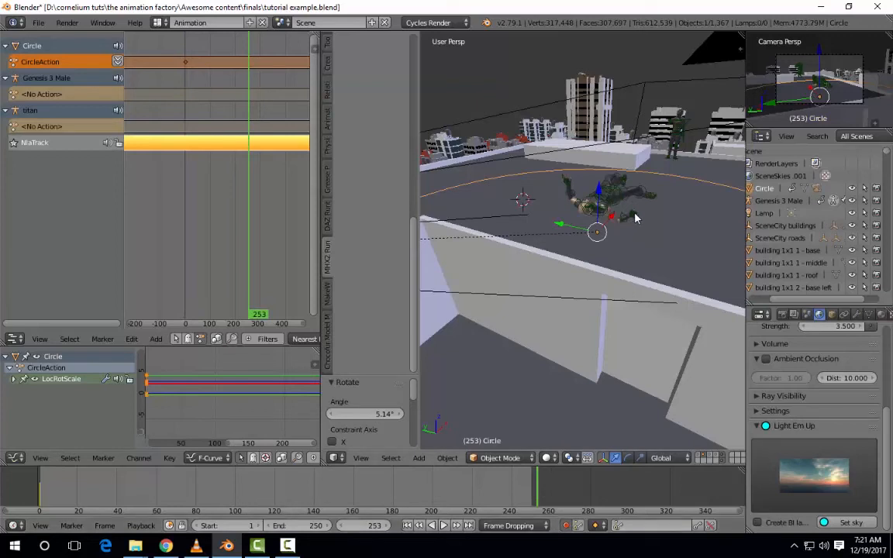
key("r")
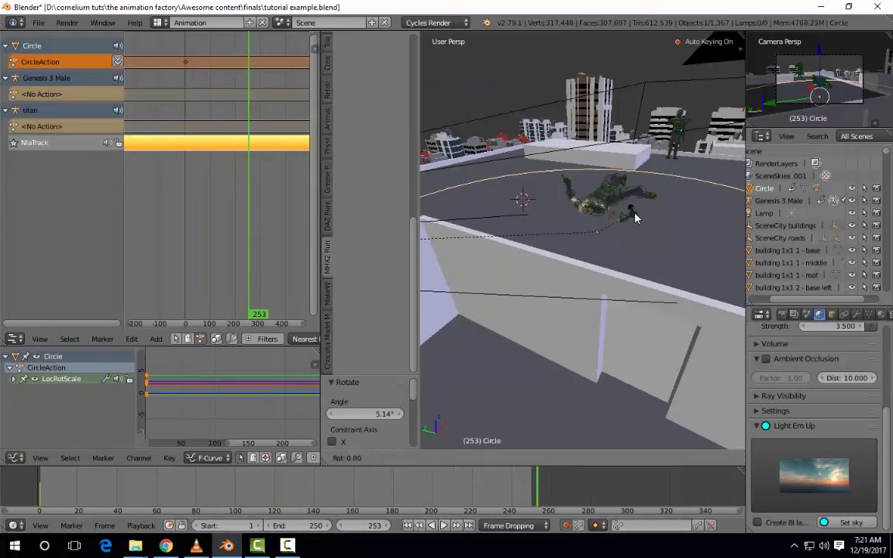
key("z")
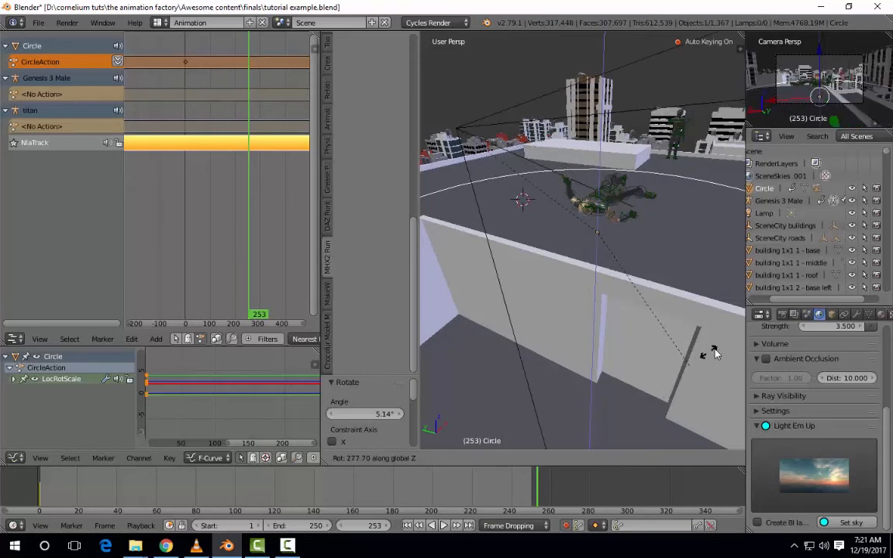
left_click(736, 293)
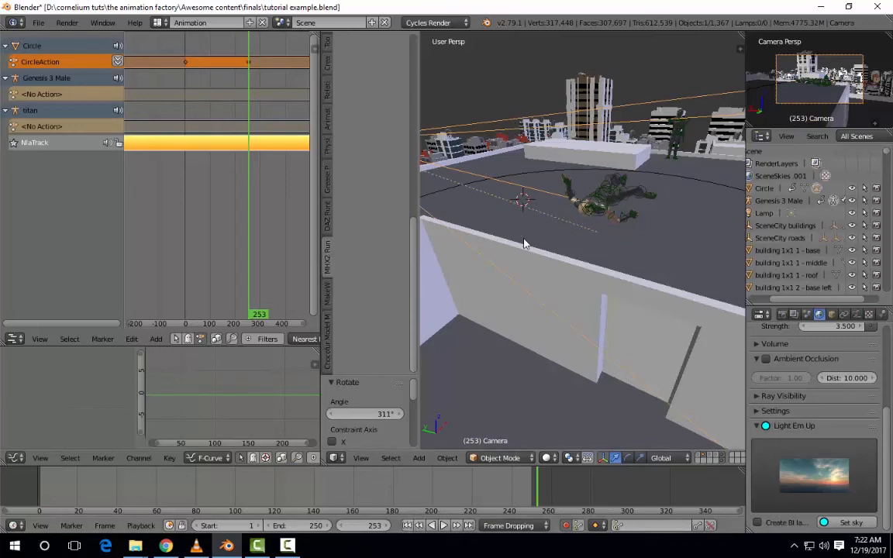
Select the camera, return to frame 1 and key its starting position without displacing it
key("shift+Left")
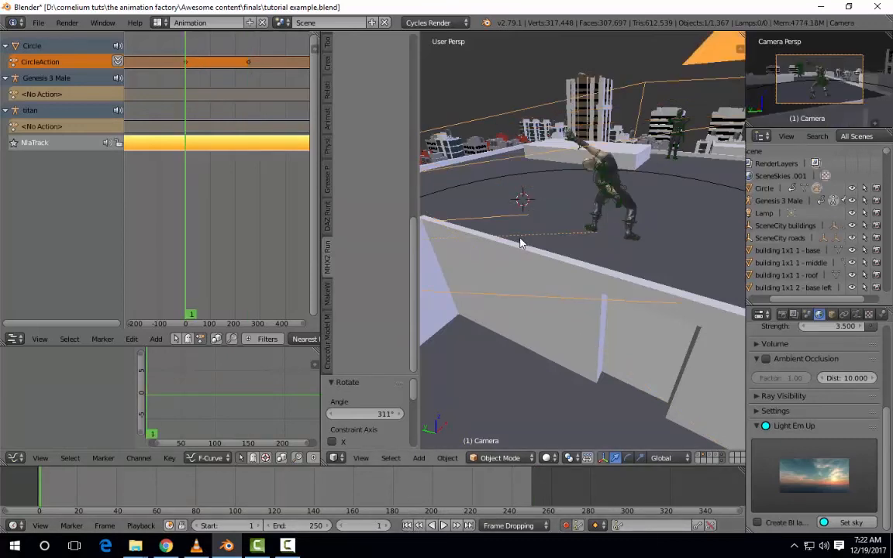
scroll(521, 243, "down", 7)
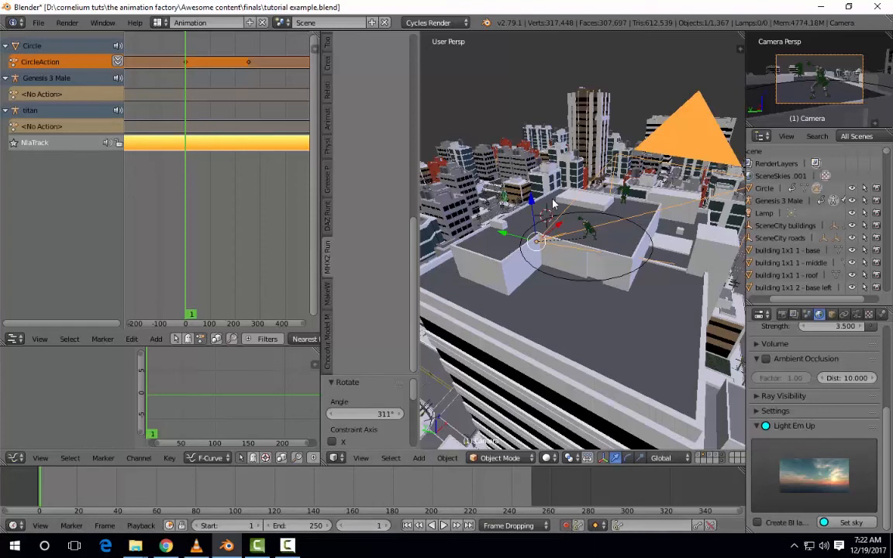
left_click_drag(533, 201, 533, 202)
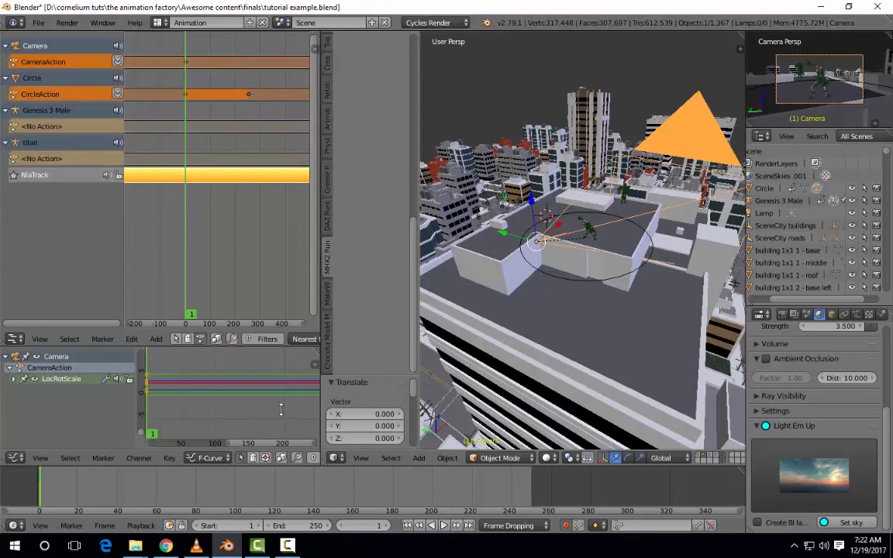
At frame 83, set the transform orientation to Normal and move the camera about -0.094 along its Z axis toward the character
mouse_move(201, 490)
left_mouse_down()
mouse_move(212, 489)
mouse_move(200, 493)
left_mouse_up()
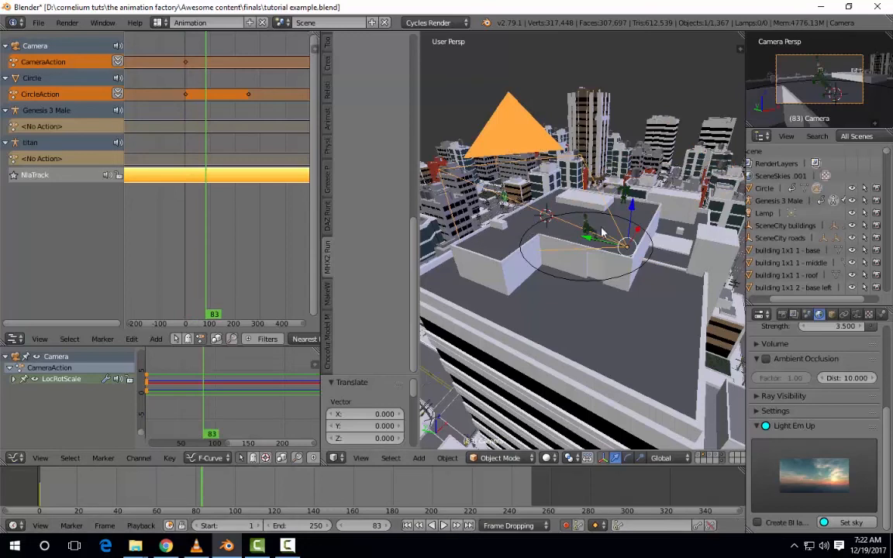
left_click(668, 457)
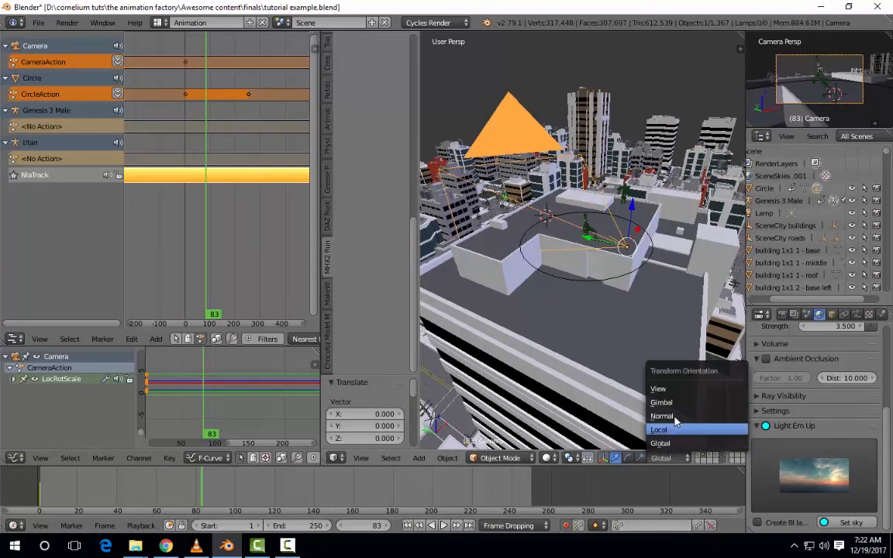
left_click(667, 416)
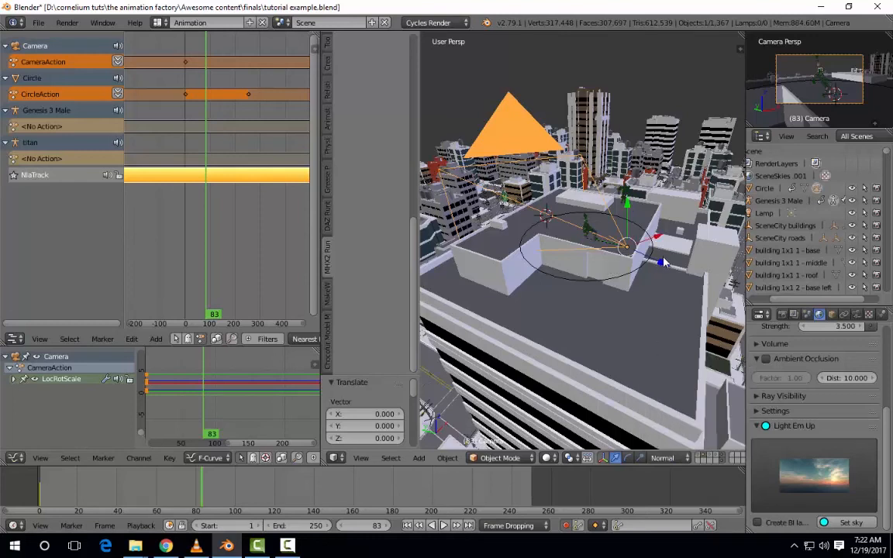
left_click_drag(664, 265, 650, 258)
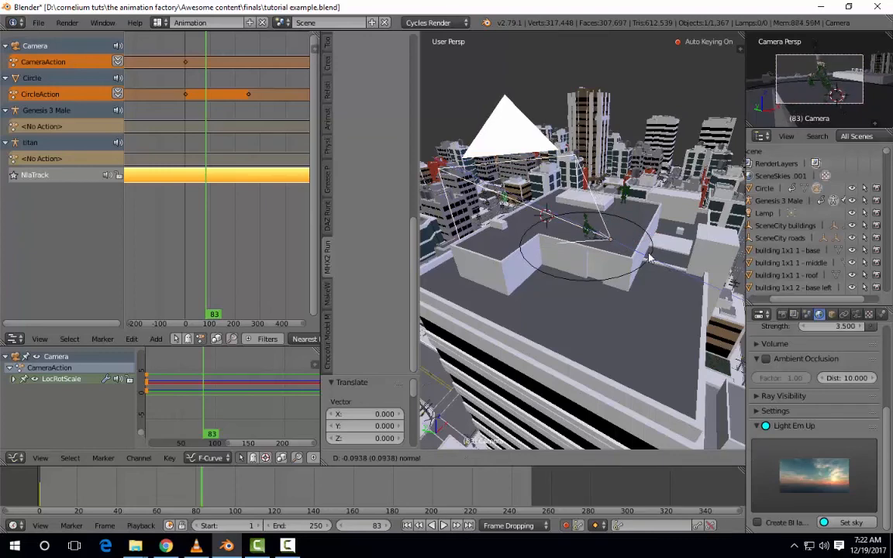
left_click(650, 259)
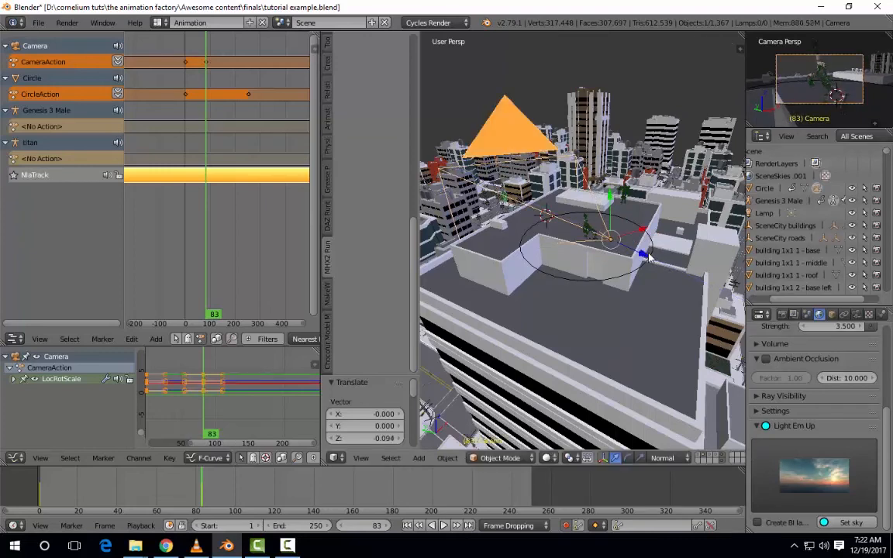
At frame 150, move the camera about 0.087 along its normal Z axis, away from the character
left_click(335, 500)
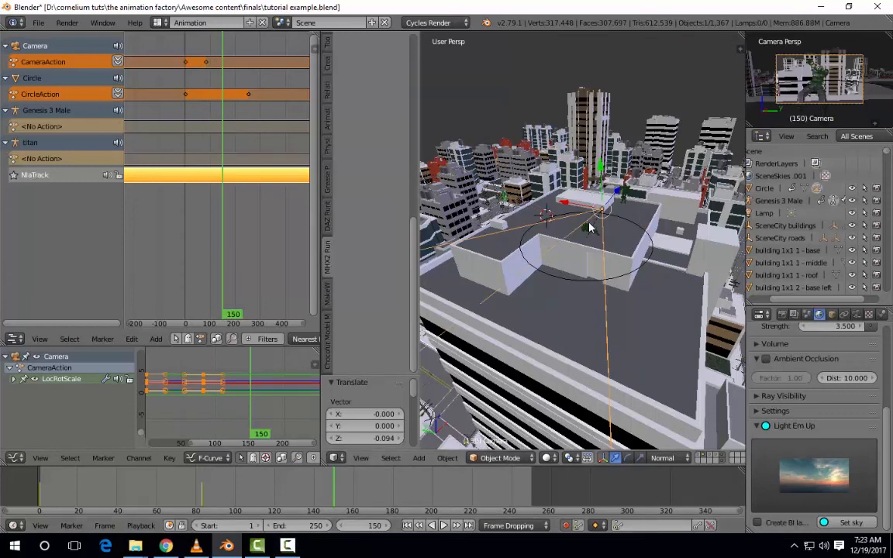
key("g")
key("z")
key("z")
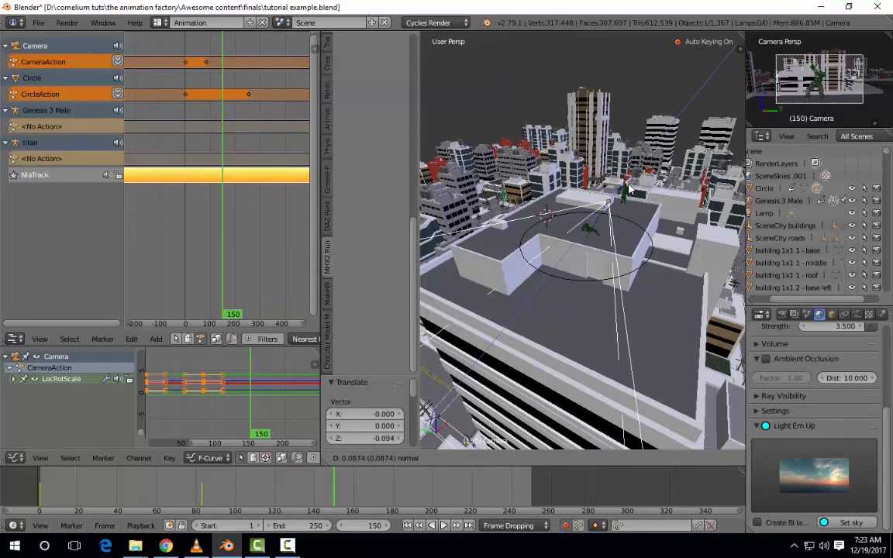
left_click(630, 189)
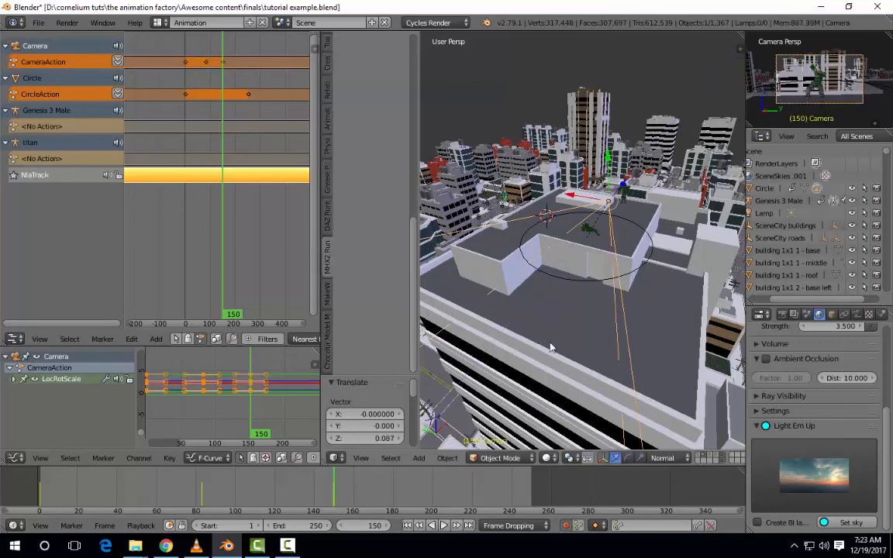
At frame 216, move the camera about -0.064 along its normal Z axis, closer to the character
left_click(466, 495)
key("alt+a")
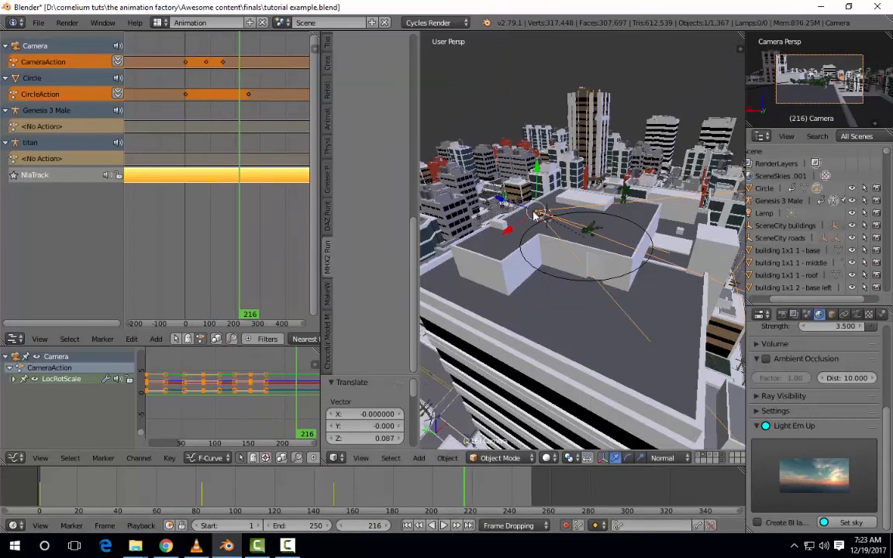
left_click_drag(504, 200, 458, 388)
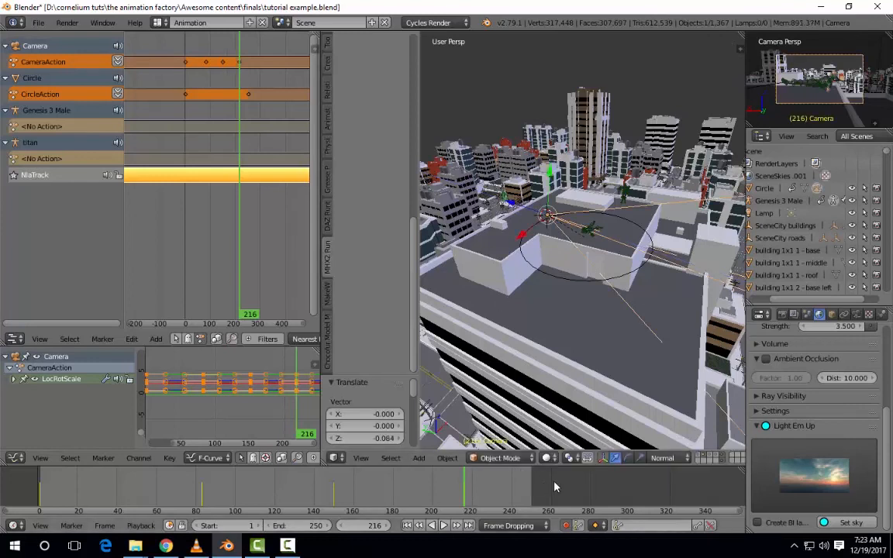
At frame 261, move the camera about 0.029 along its normal Z axis and save over tutorial example.blend
left_click(554, 487)
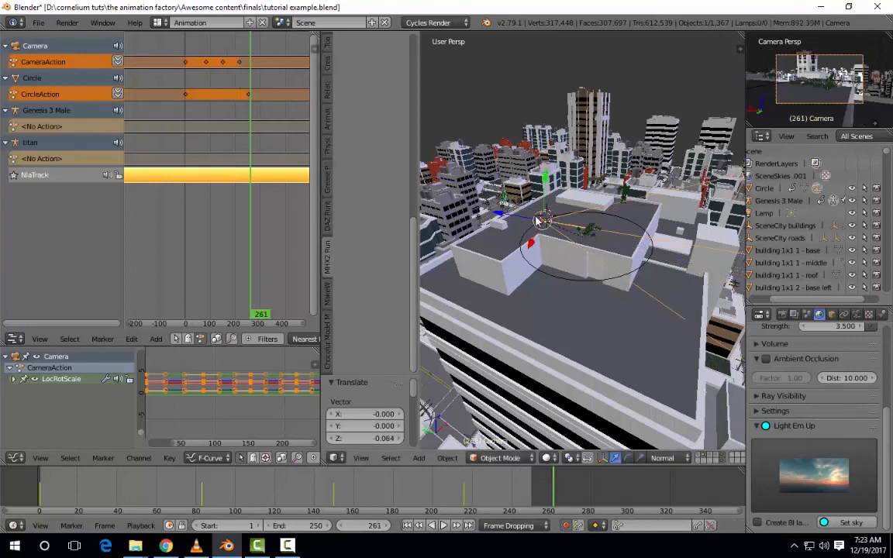
left_click_drag(501, 214, 502, 217)
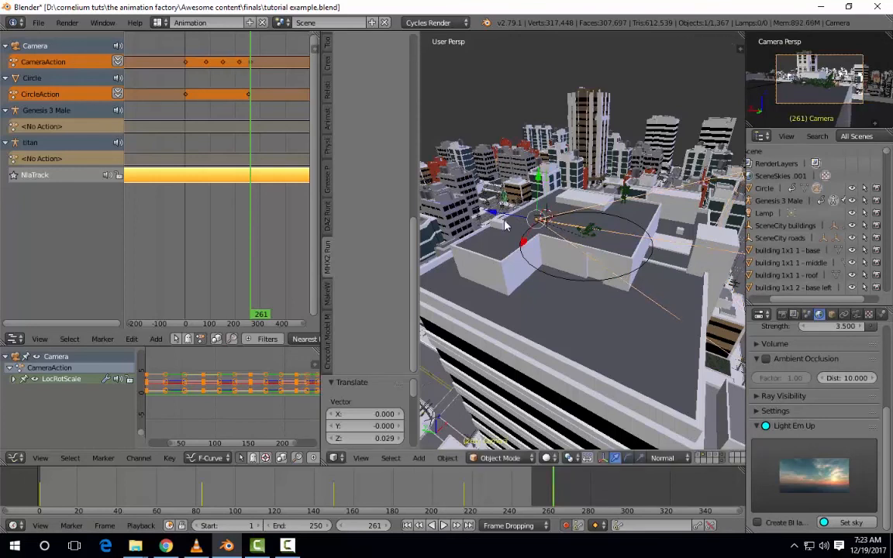
key("ctrl+s")
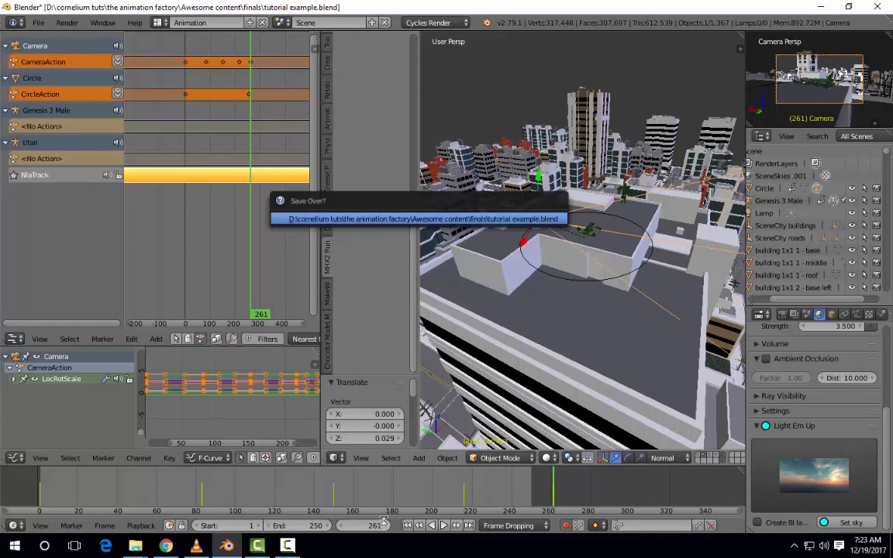
left_click(288, 546)
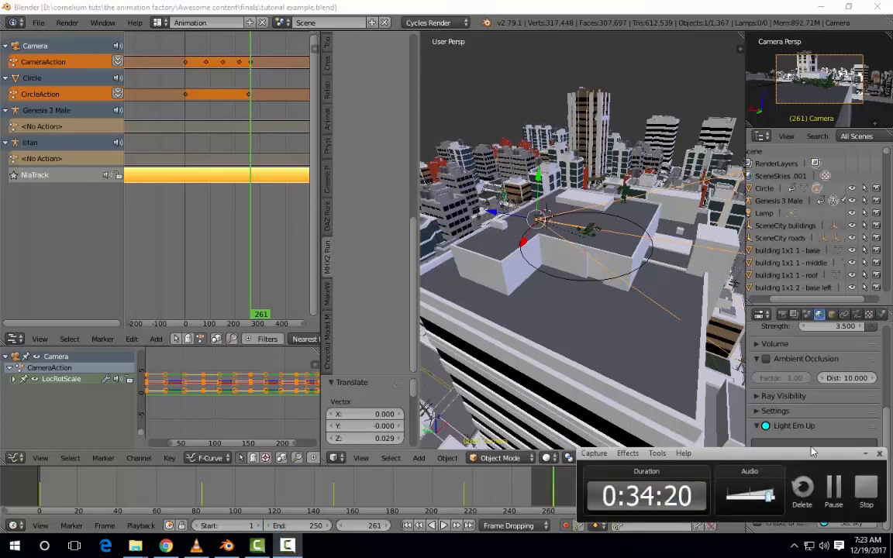
left_click(832, 505)
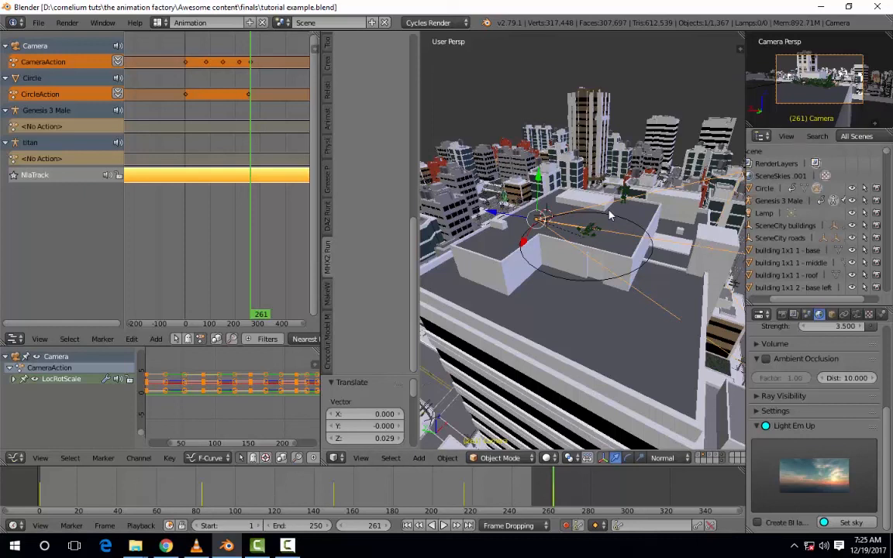
Play the animation through the camera in a full-screen view to check the orbit, then return to the animation layout
key("KP_0")
key("ctrl+alt+space")
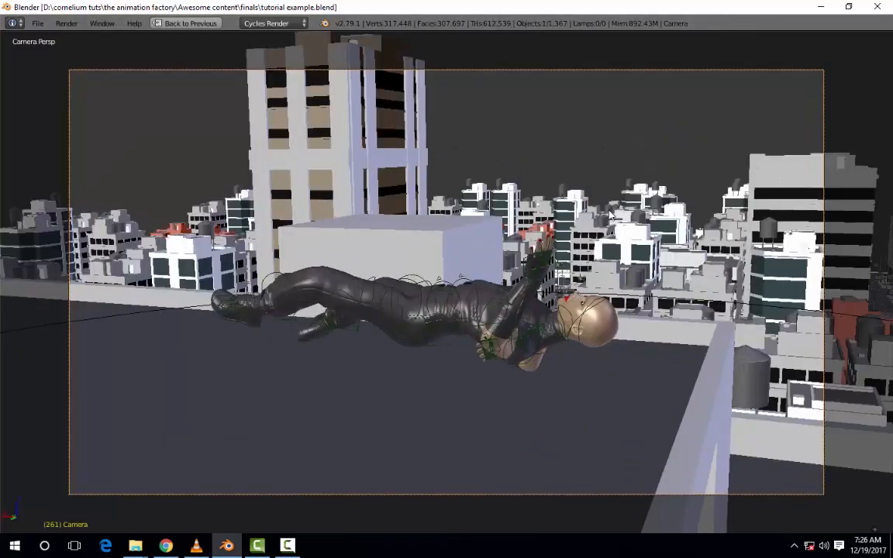
key("alt+a")
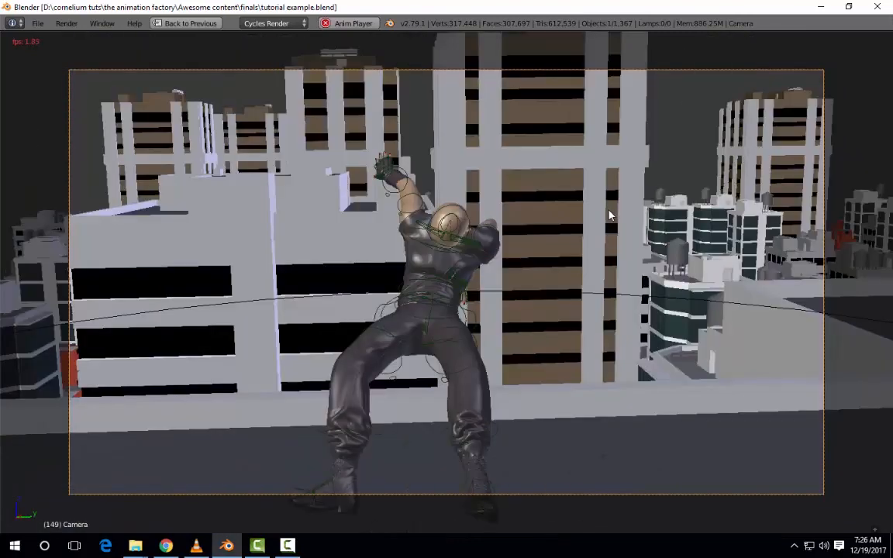
key("alt+a")
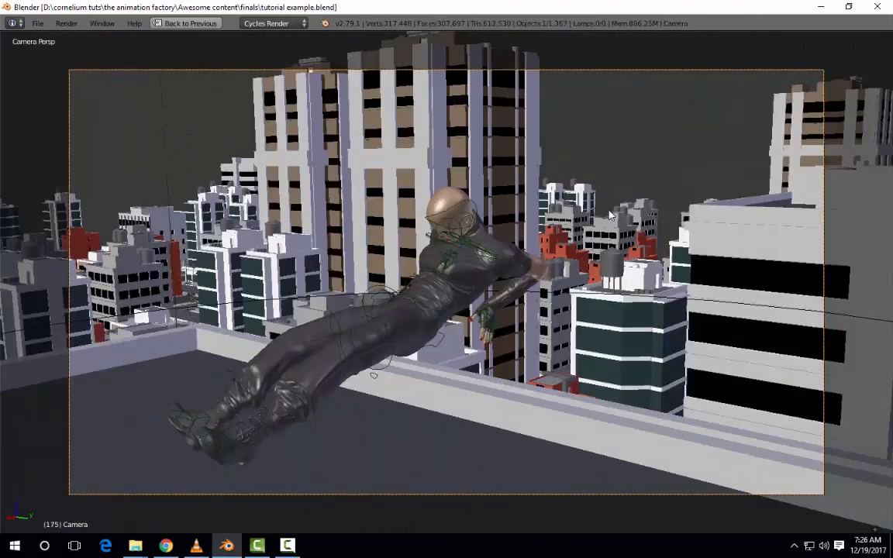
key("alt+F10")
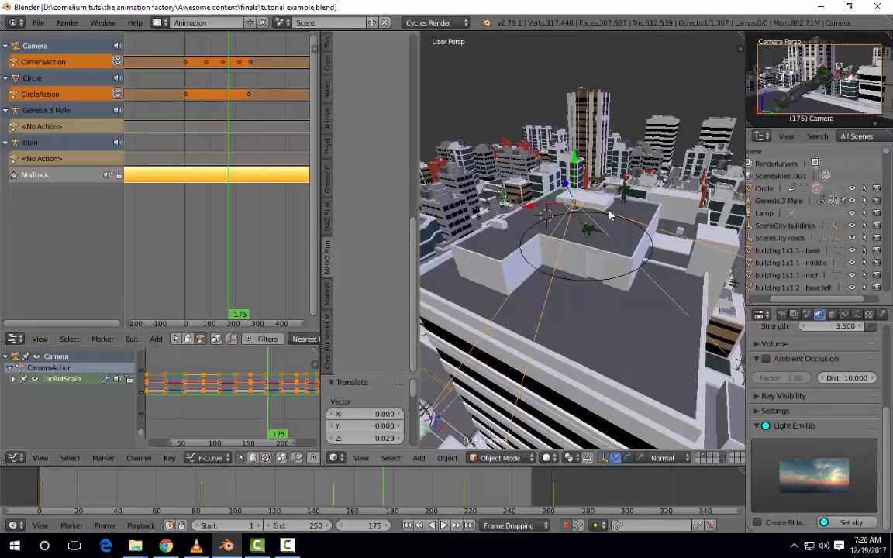
Save the scene over the existing tutorial example.blend file
key("ctrl+s")
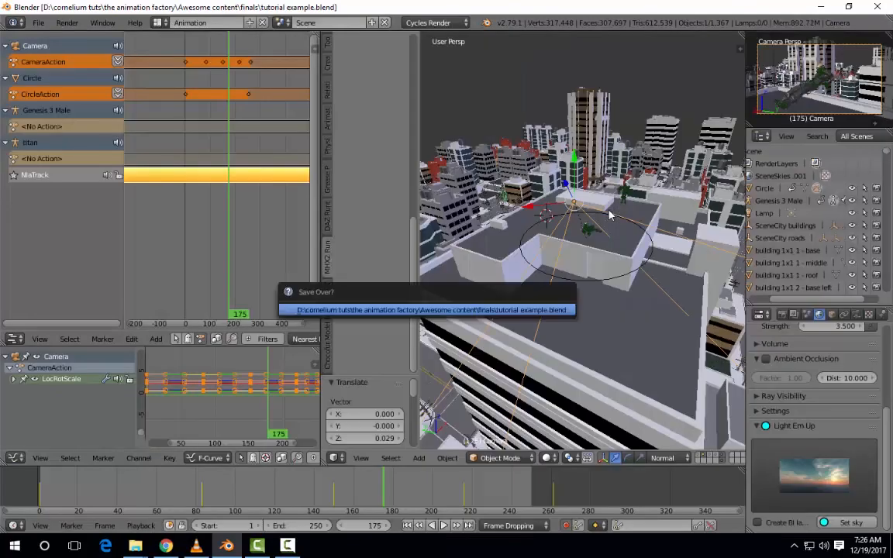
key("Return")
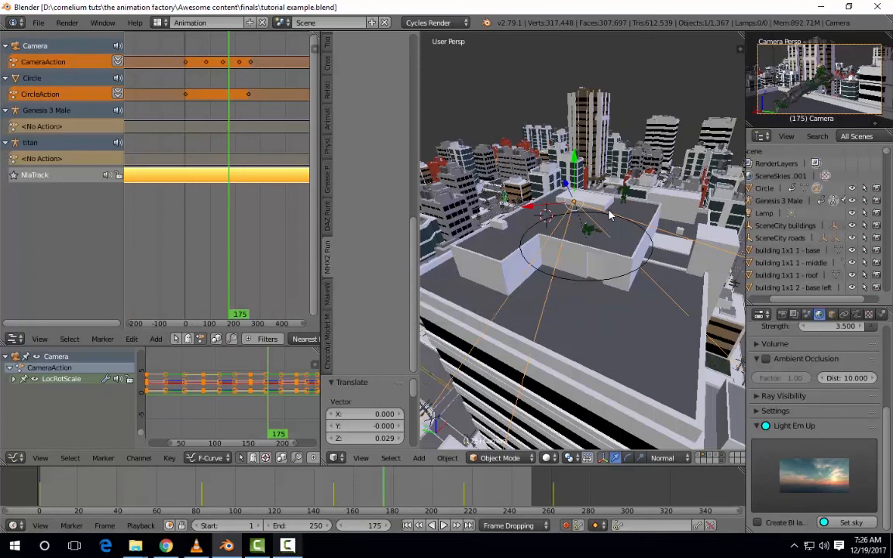